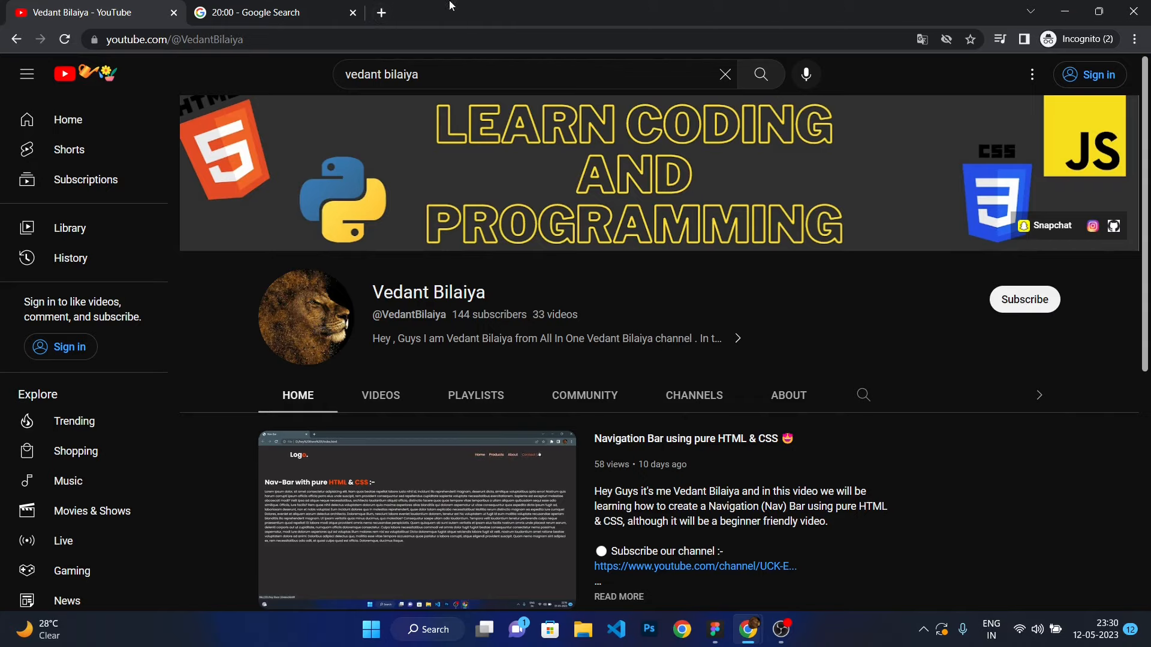
Open the 20-minute Google timer, switch it to full screen and start the countdown.
click(295, 8)
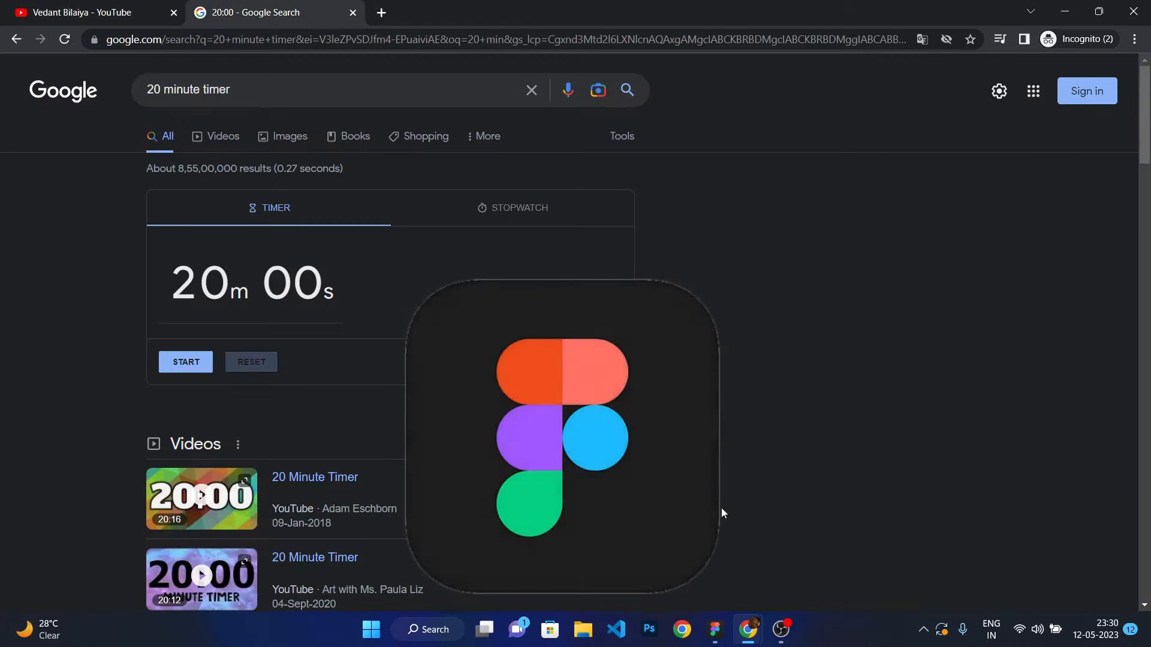
click(722, 633)
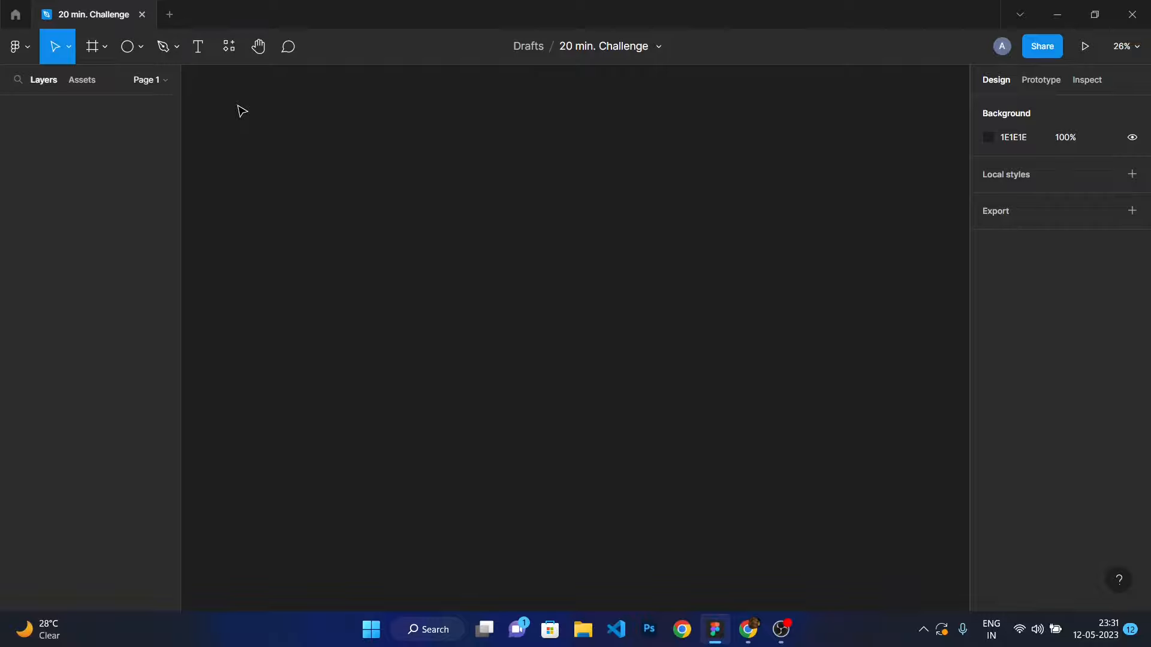
mouse_move(748, 629)
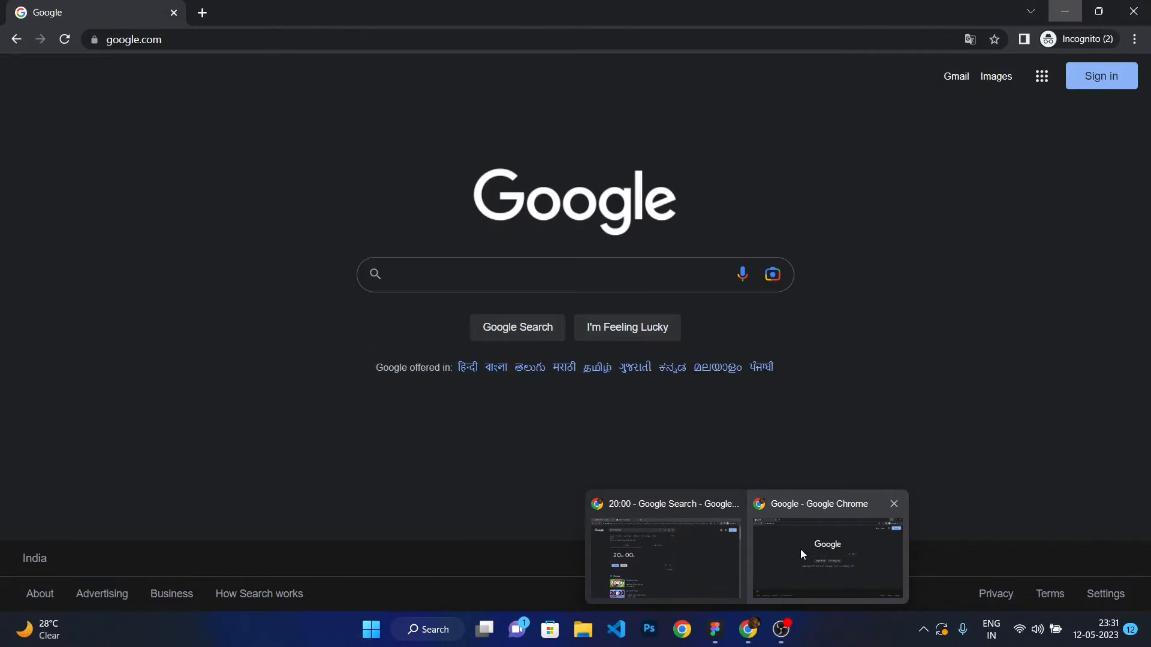
click(723, 553)
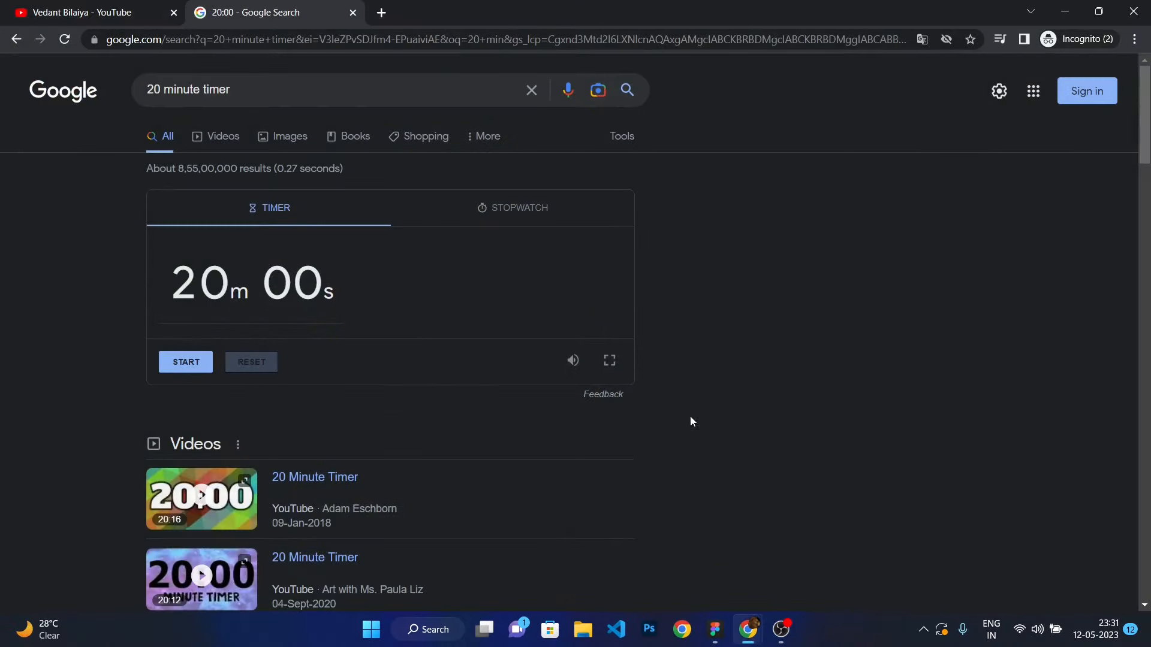
click(610, 361)
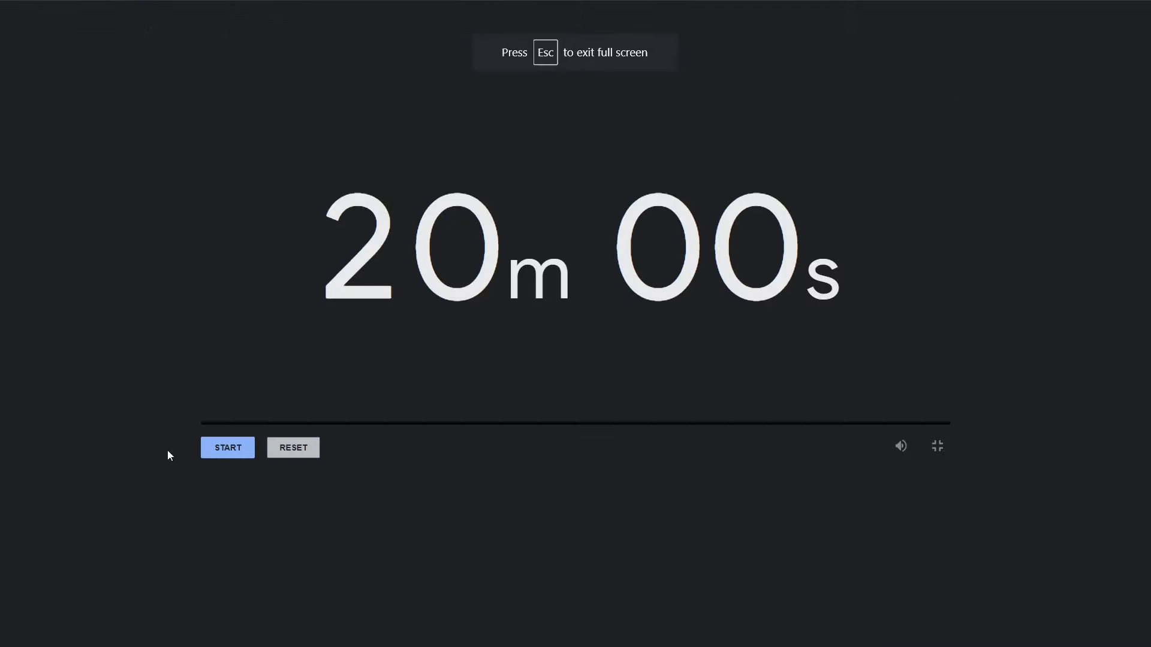
click(222, 457)
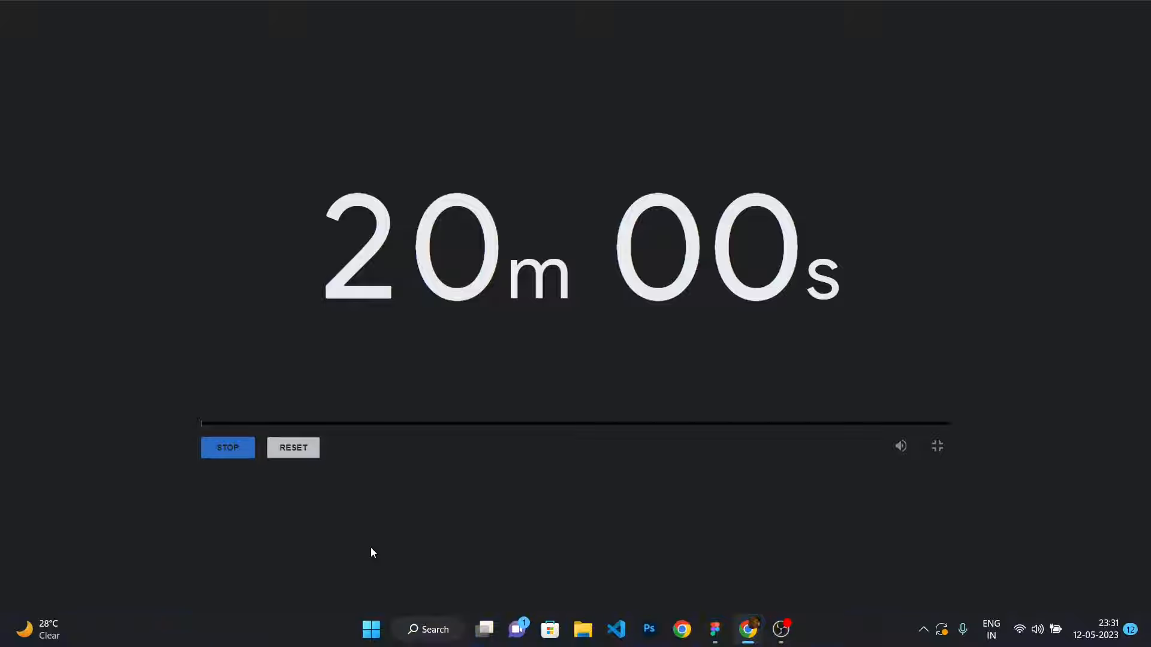
Switch to the design file and create a Desktop 1440×1024 frame on the canvas.
key(super+Tab)
key(Return)
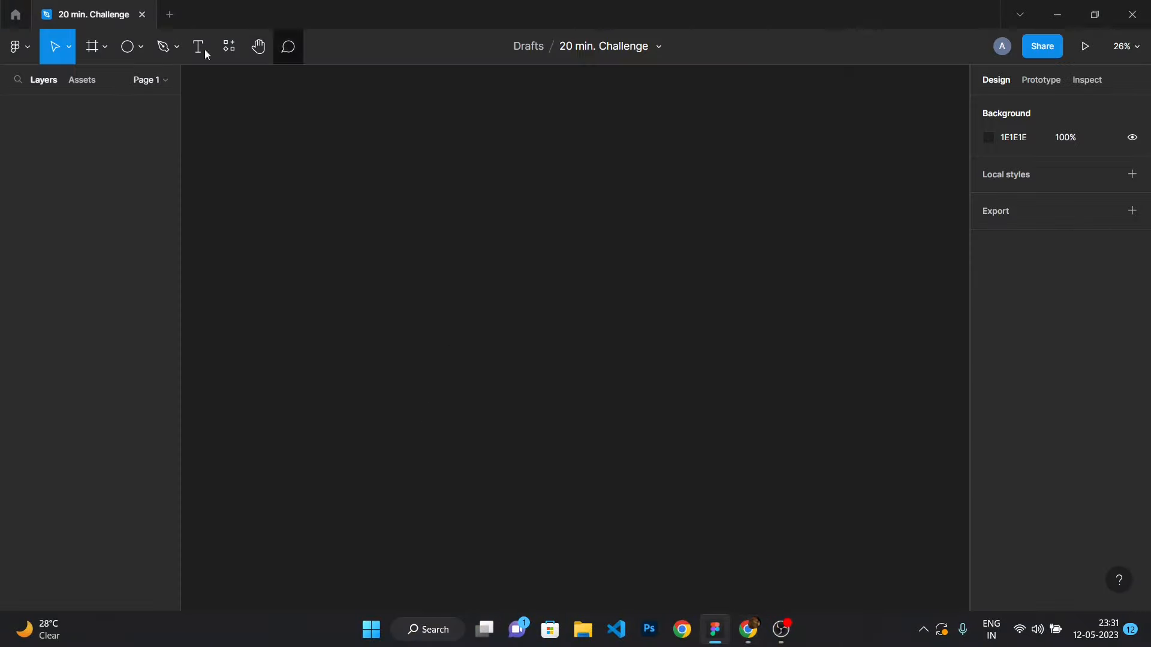
click(106, 48)
click(129, 83)
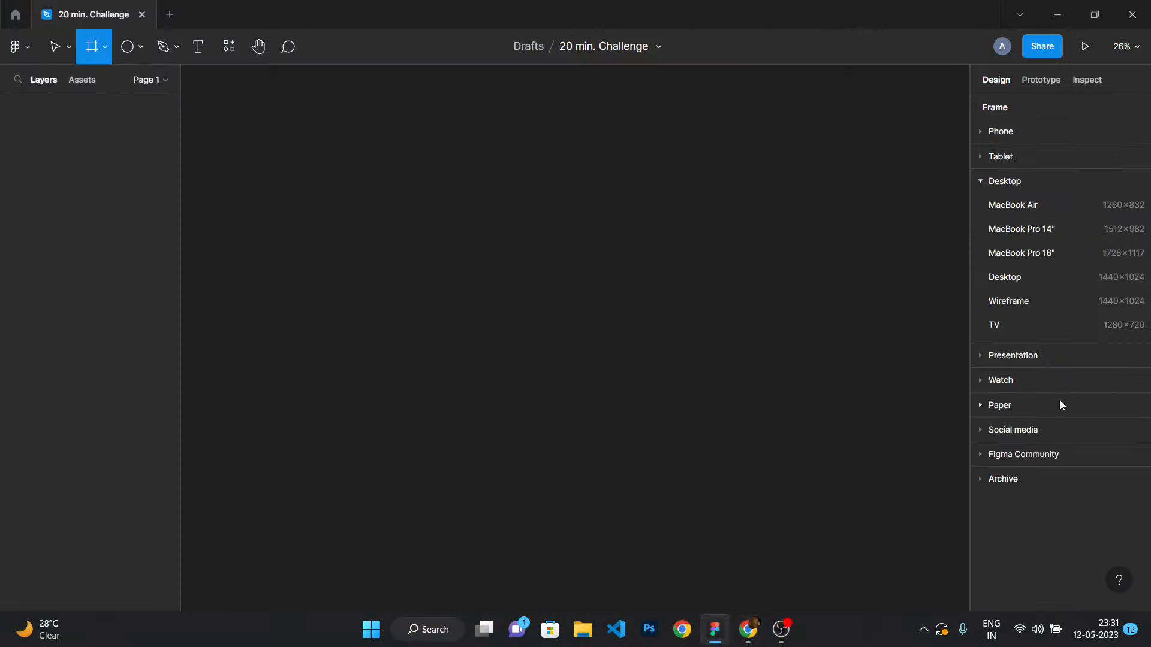
click(1028, 278)
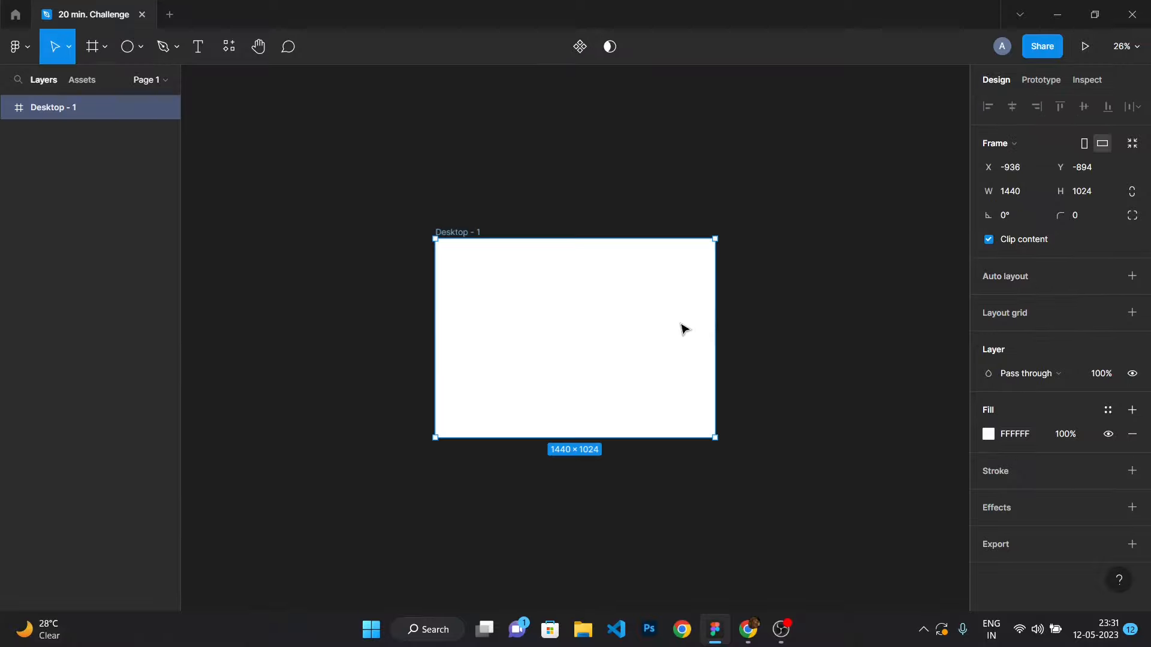
click(722, 208)
Rename the frame to Landing Page.
scroll(430, 254, up, 5)
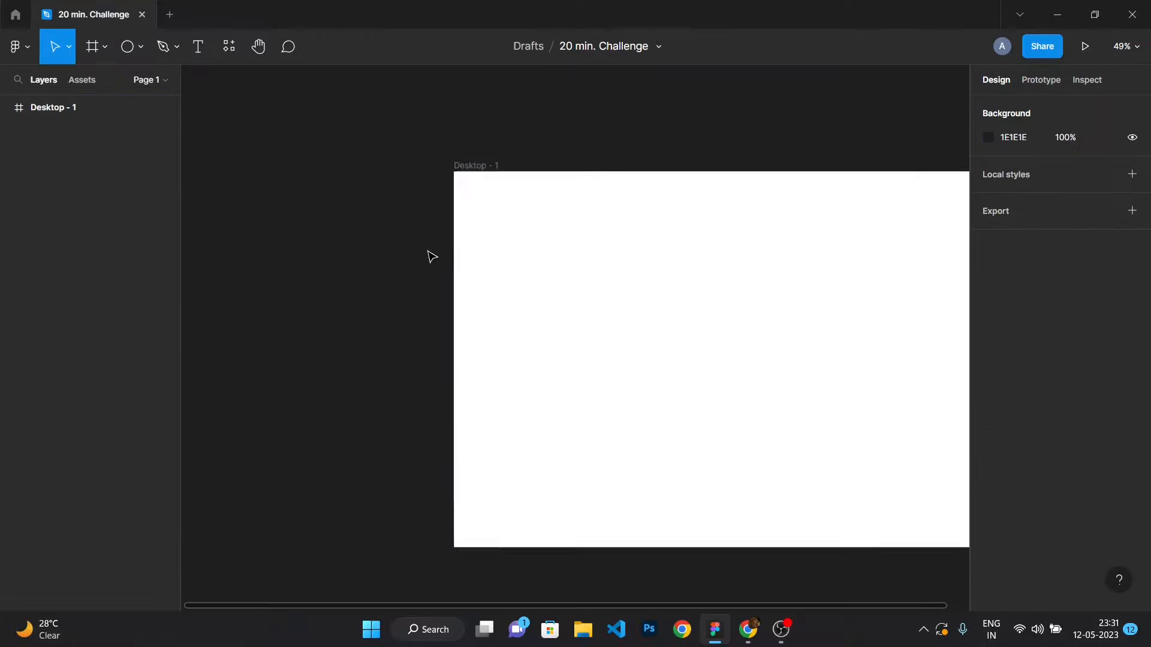
double_click(493, 161)
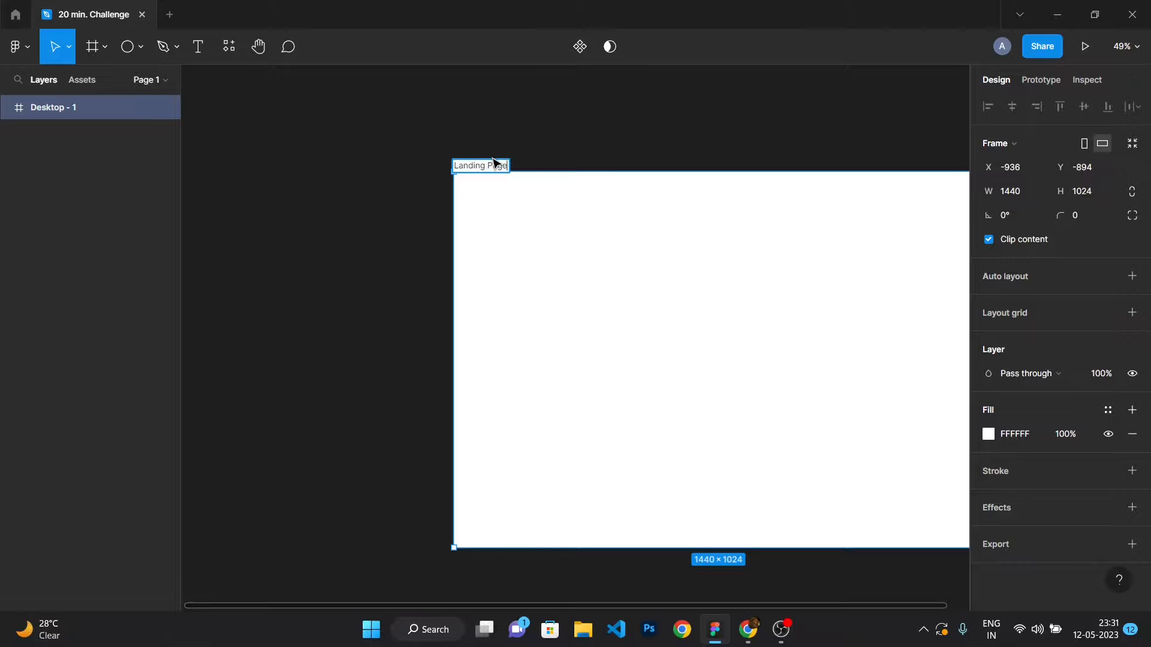
key(Return)
click(442, 197)
Switch to the browser, search Google for coffee and open the image results.
mouse_move(706, 645)
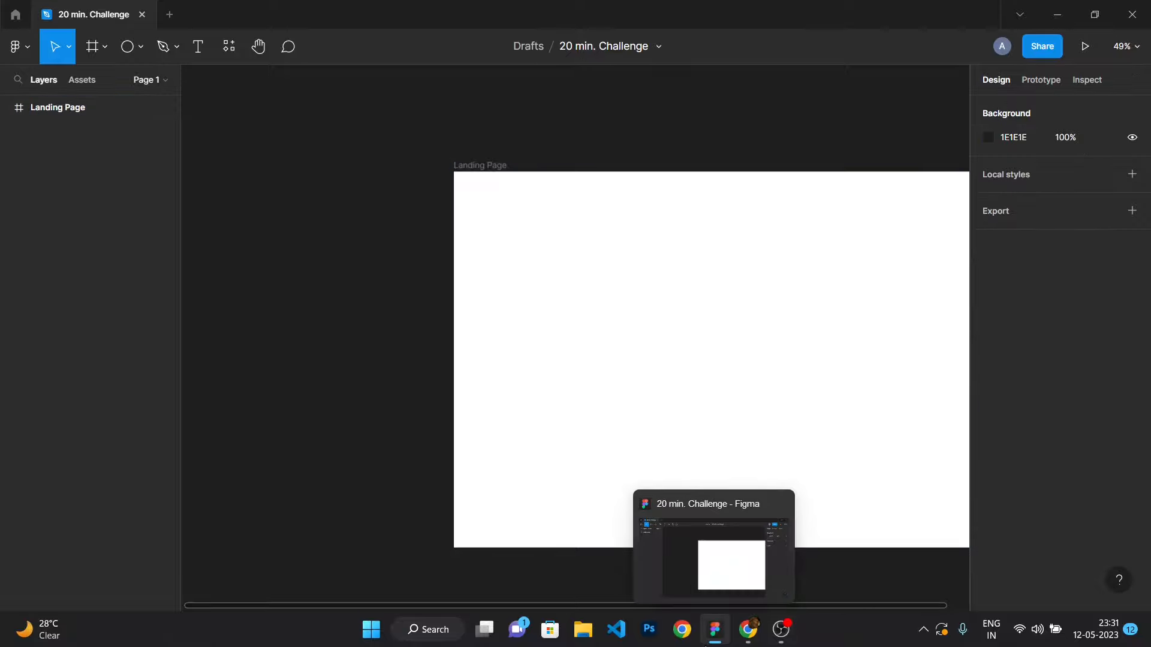
mouse_move(757, 641)
click(821, 552)
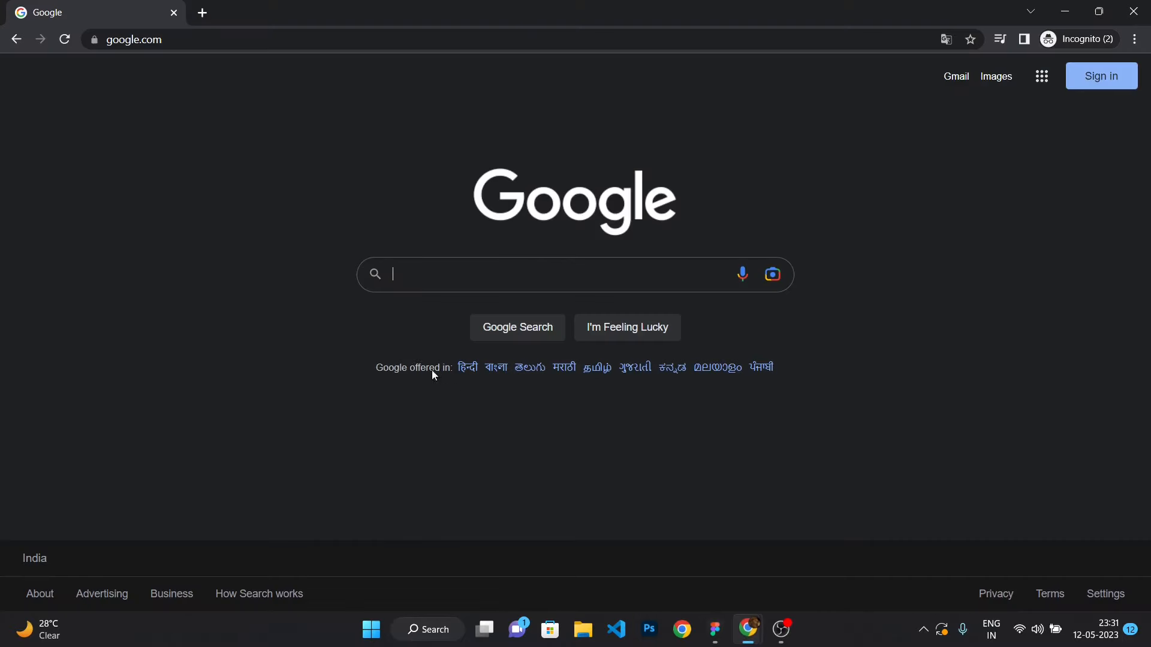
text(coffee)
key(Return)
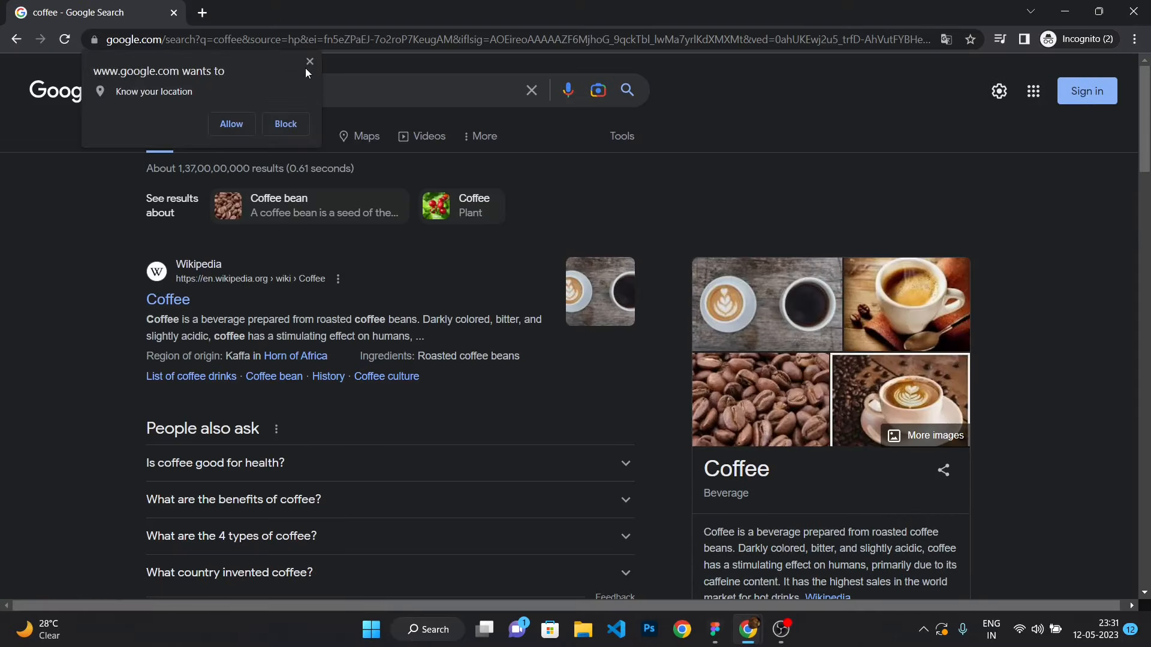
click(310, 61)
click(241, 132)
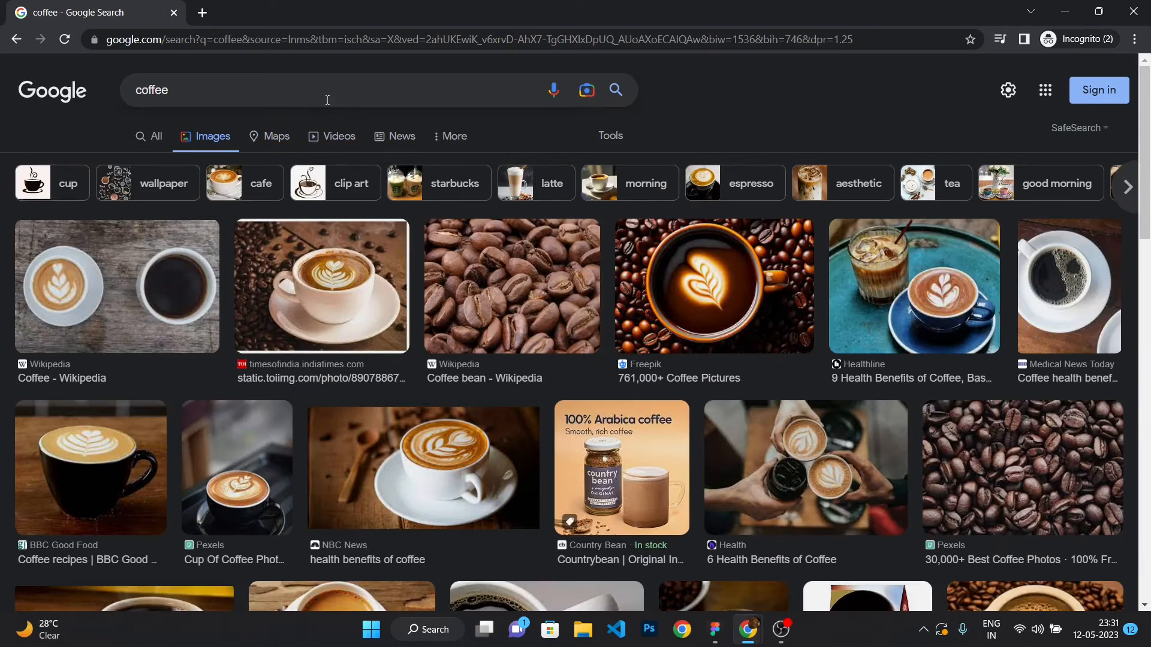
Change the image search to coffee in glass.
click(331, 89)
text(i)
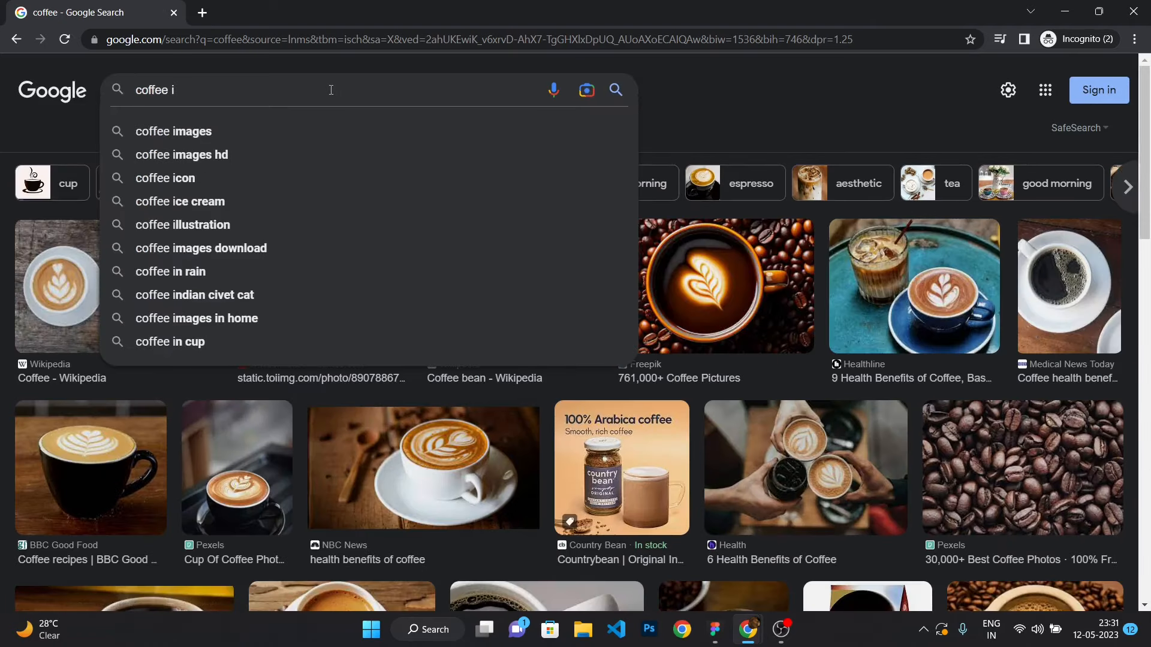
text(n cup)
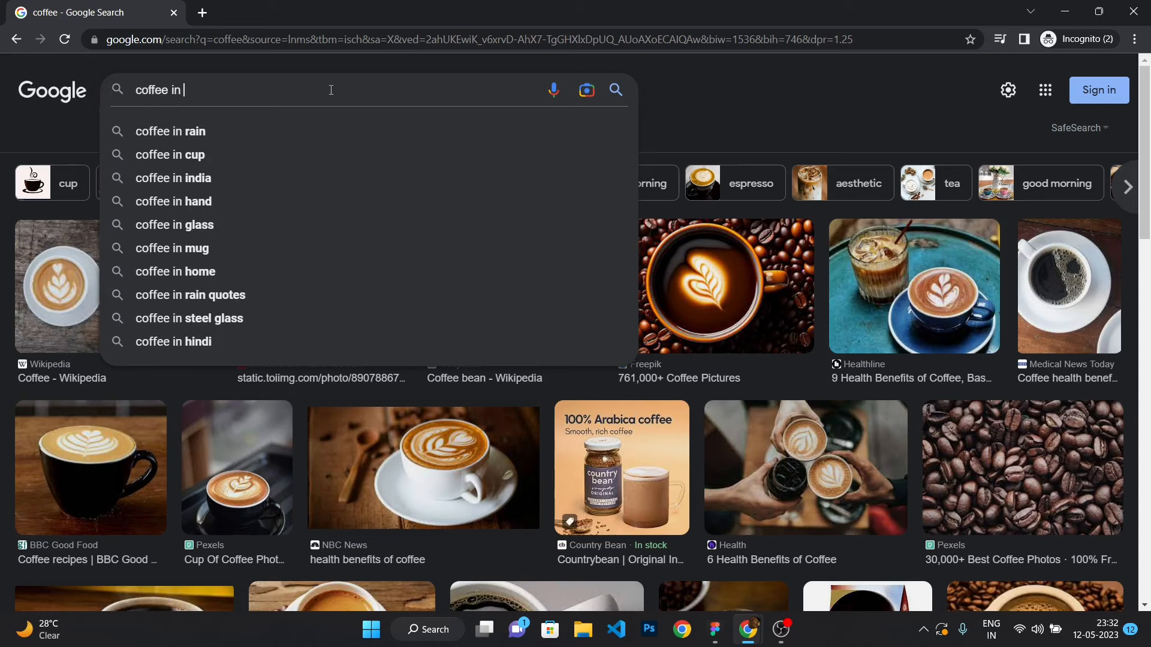
key(BackSpace)
key(BackSpace)
key(BackSpace)
text(glass)
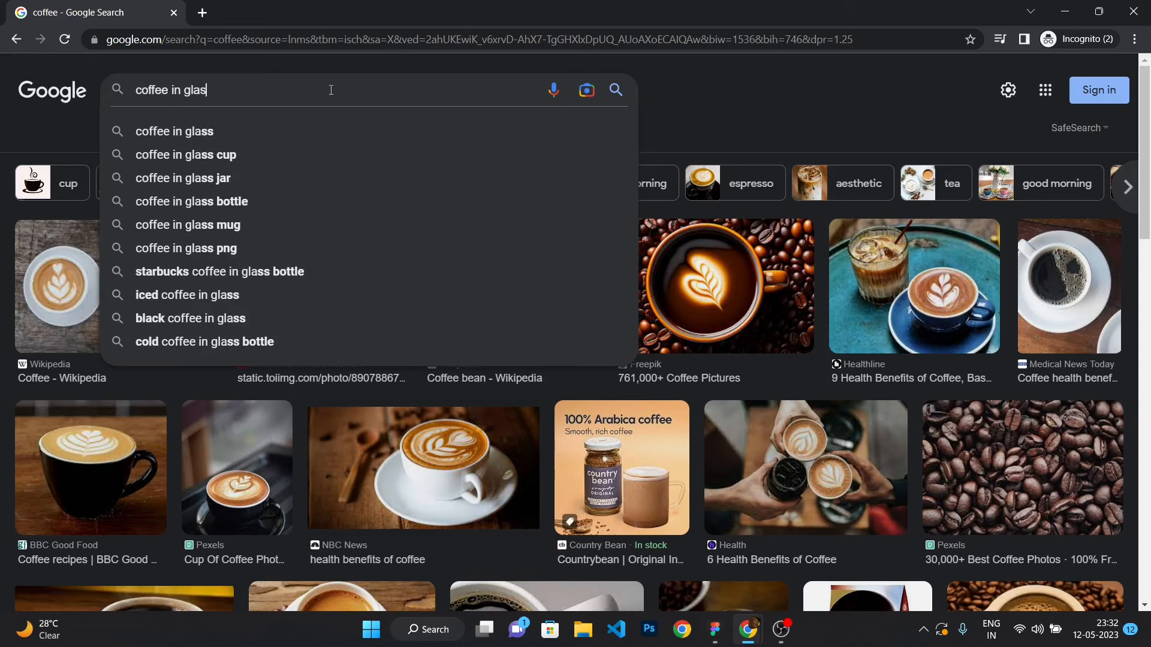
key(Return)
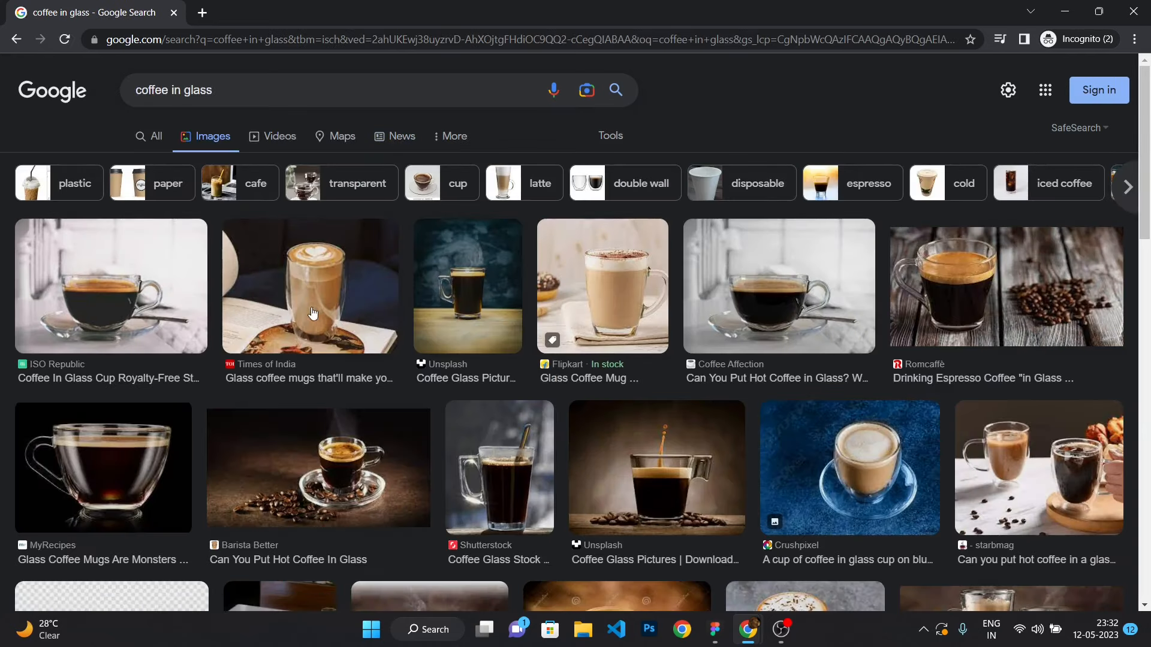
Browse the coffee-in-glass results and copy the chocolate coffee shake image.
scroll(667, 311, down, 1)
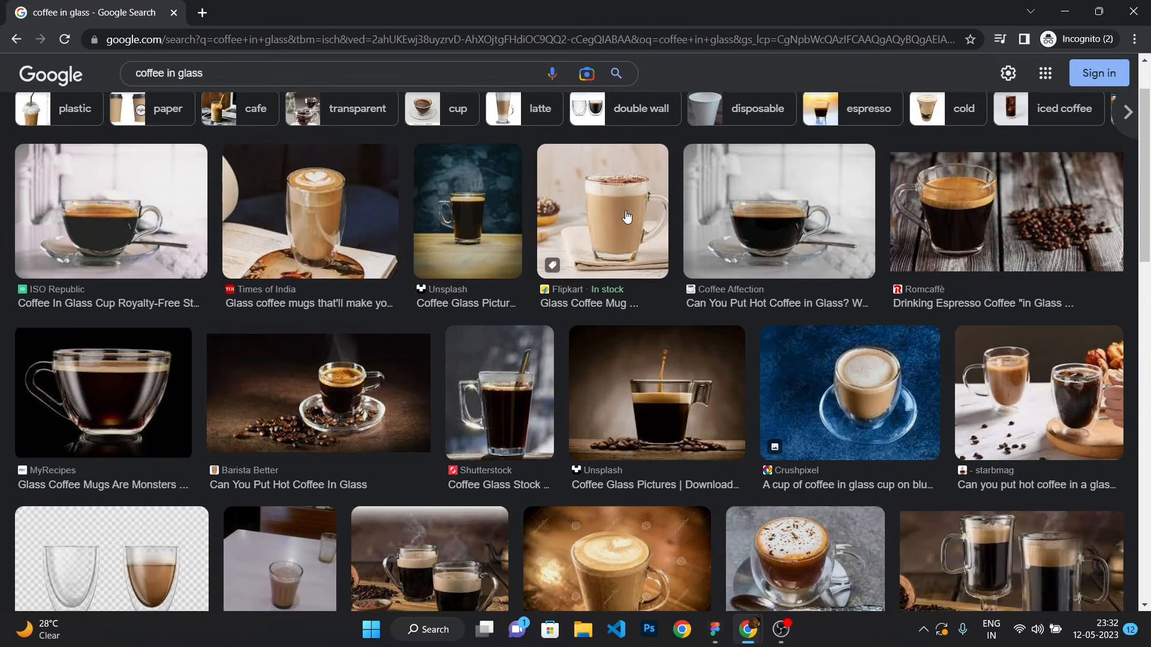
click(626, 217)
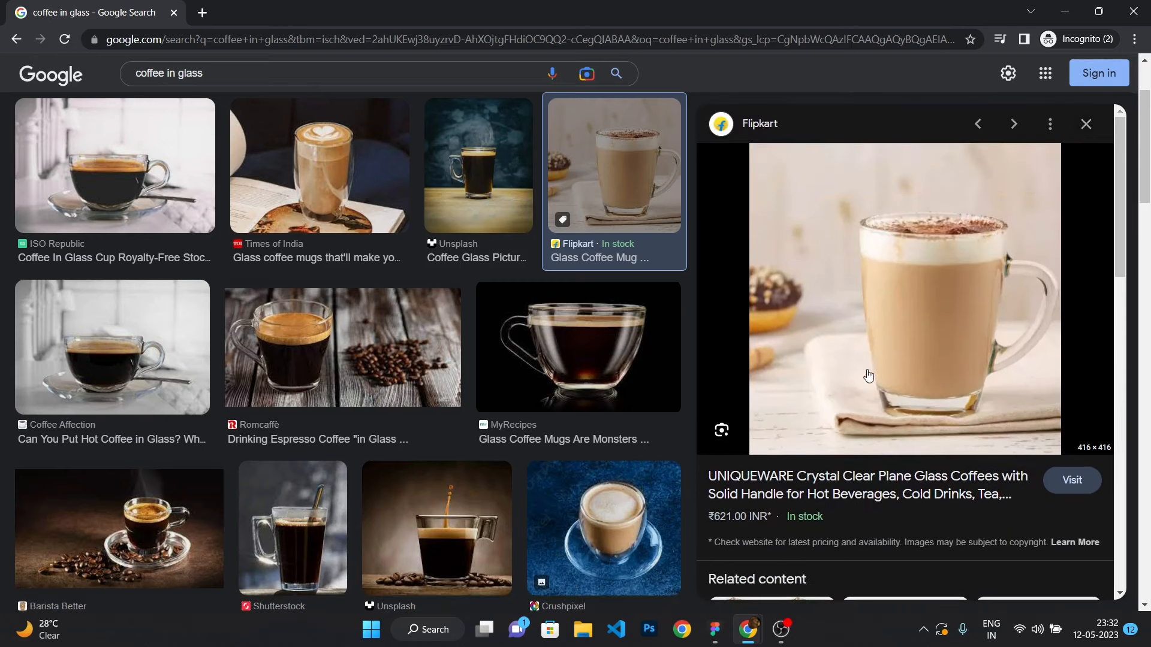
scroll(868, 376, down, 6)
click(914, 241)
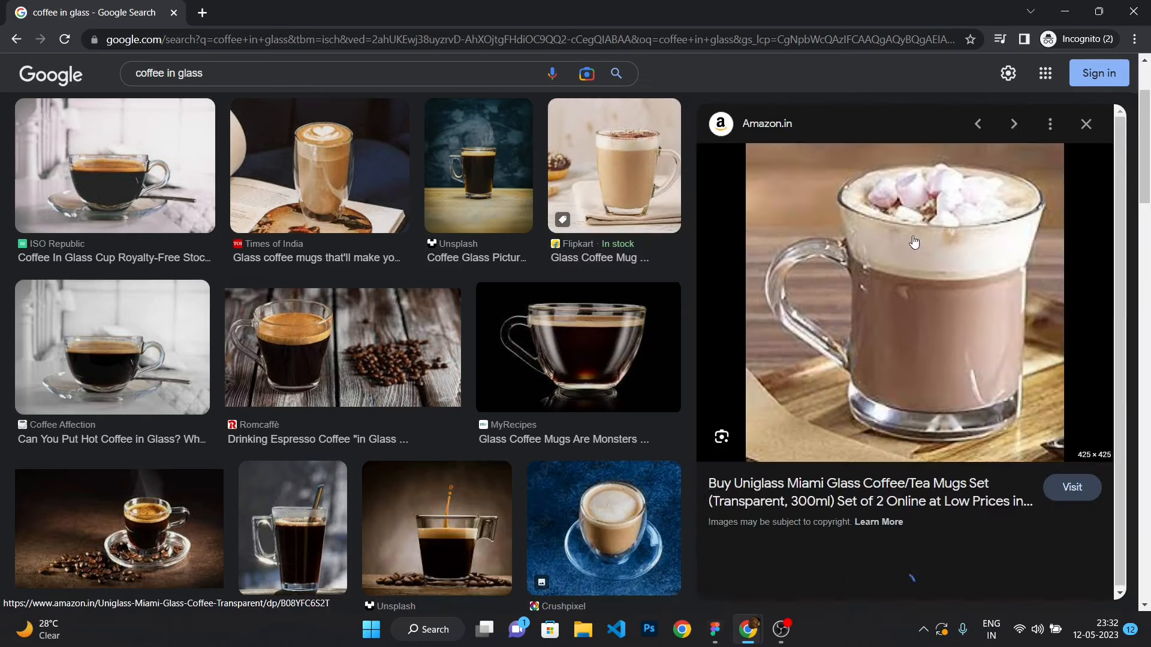
scroll(914, 242, down, 10)
scroll(595, 307, down, 20)
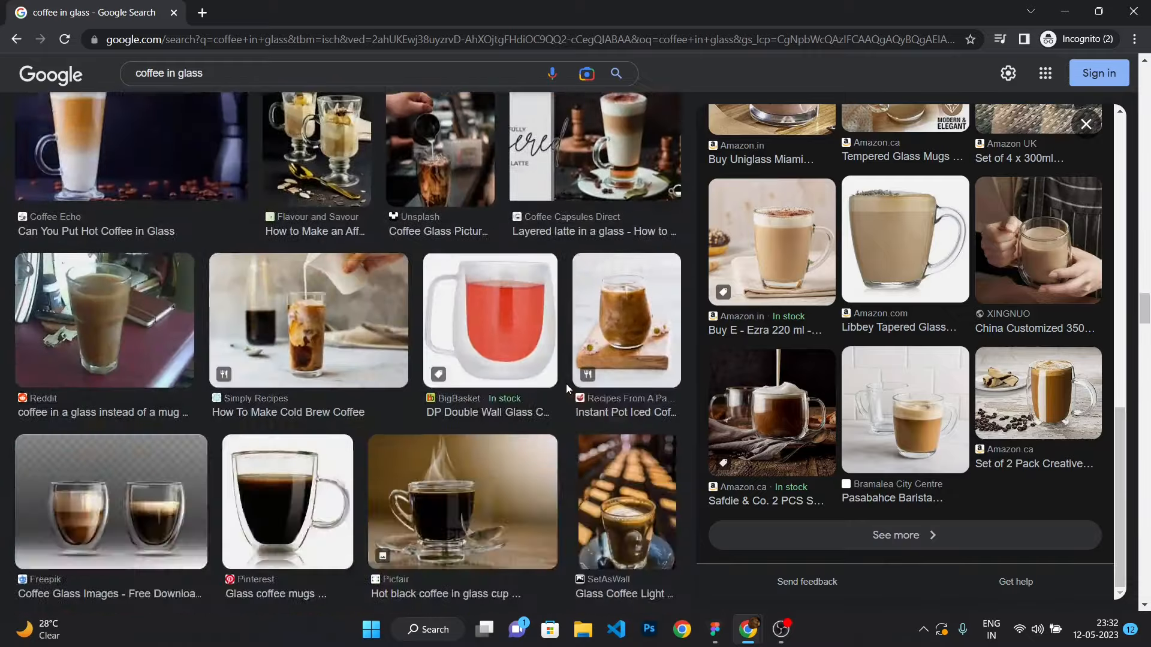
click(101, 219)
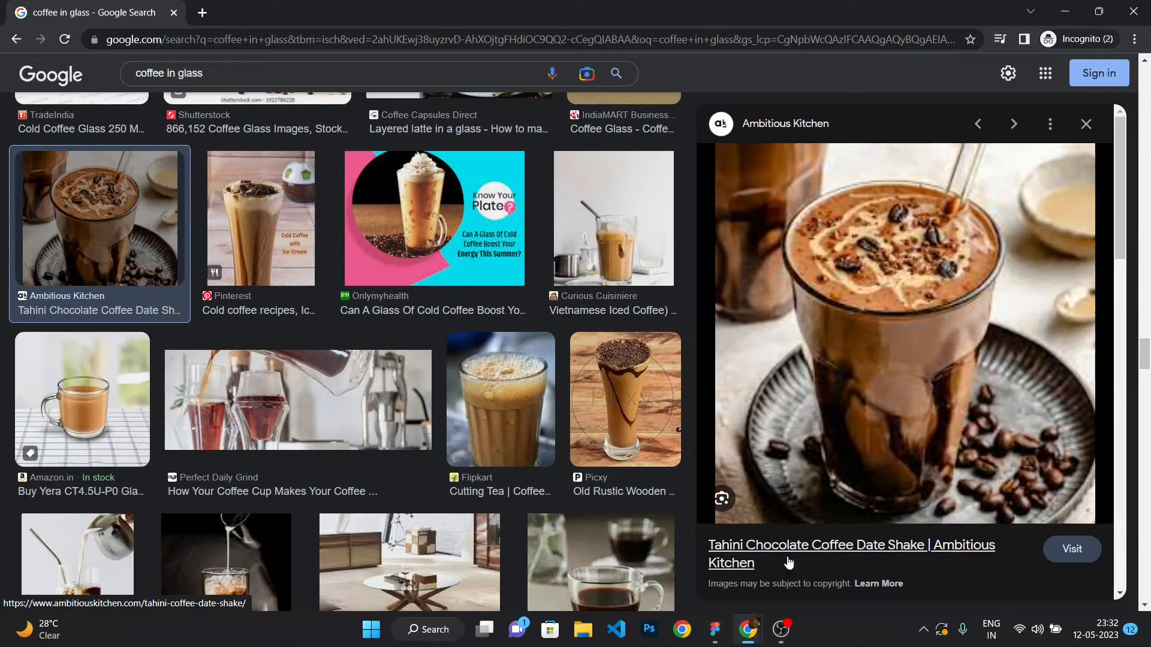
right_click(891, 308)
click(958, 488)
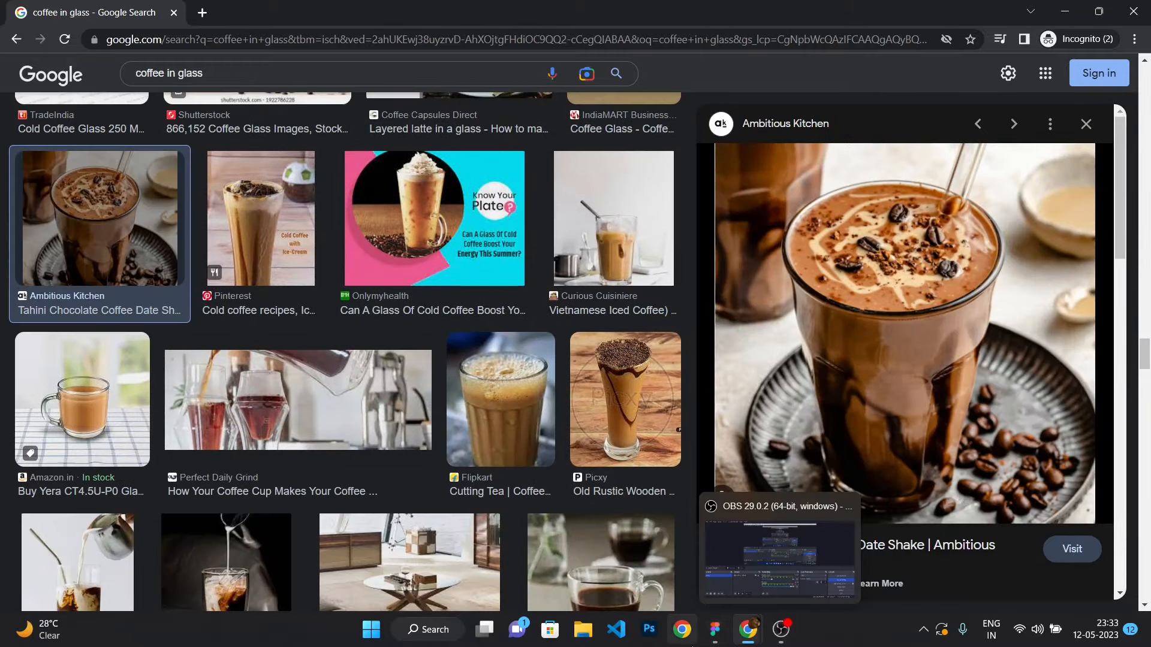
Return to the design file and paste the copied image into the Landing Page frame.
click(681, 630)
click(947, 27)
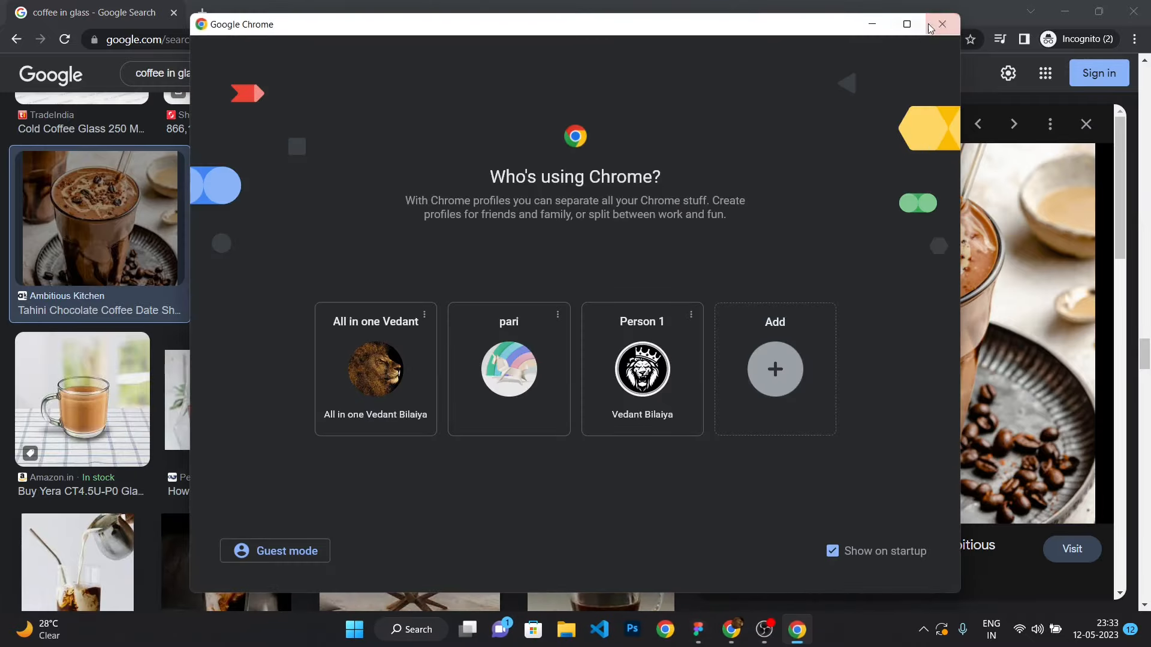
click(944, 24)
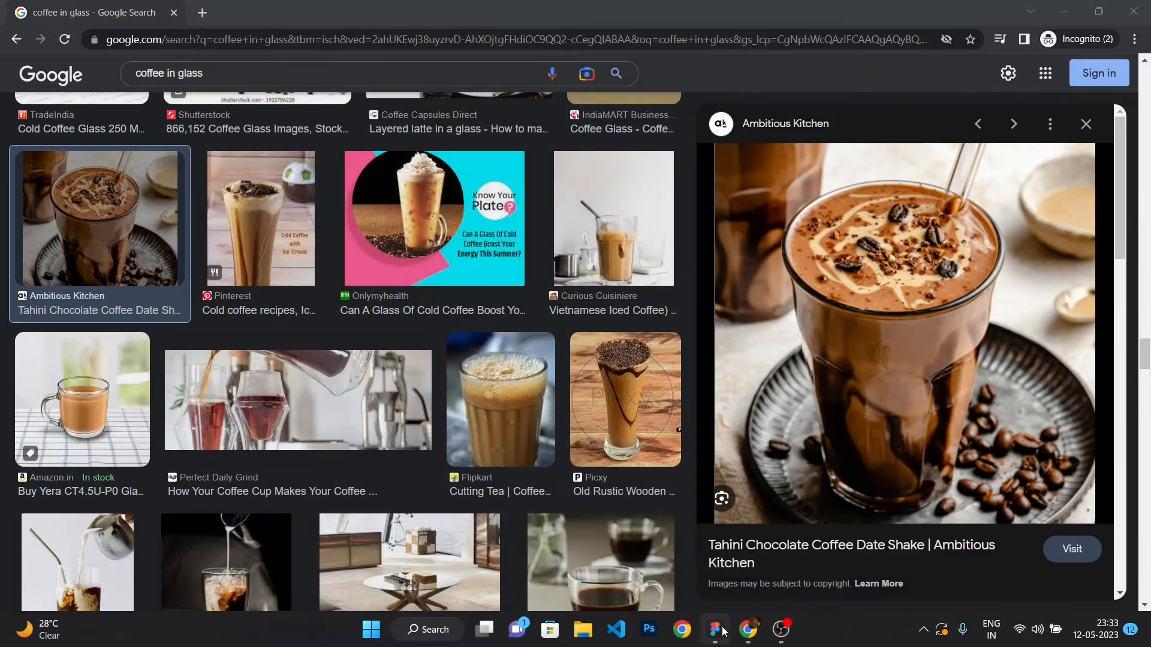
click(715, 629)
key(ctrl+v)
Run the Remove BG plugin on the pasted coffee image.
scroll(673, 335, down, 3)
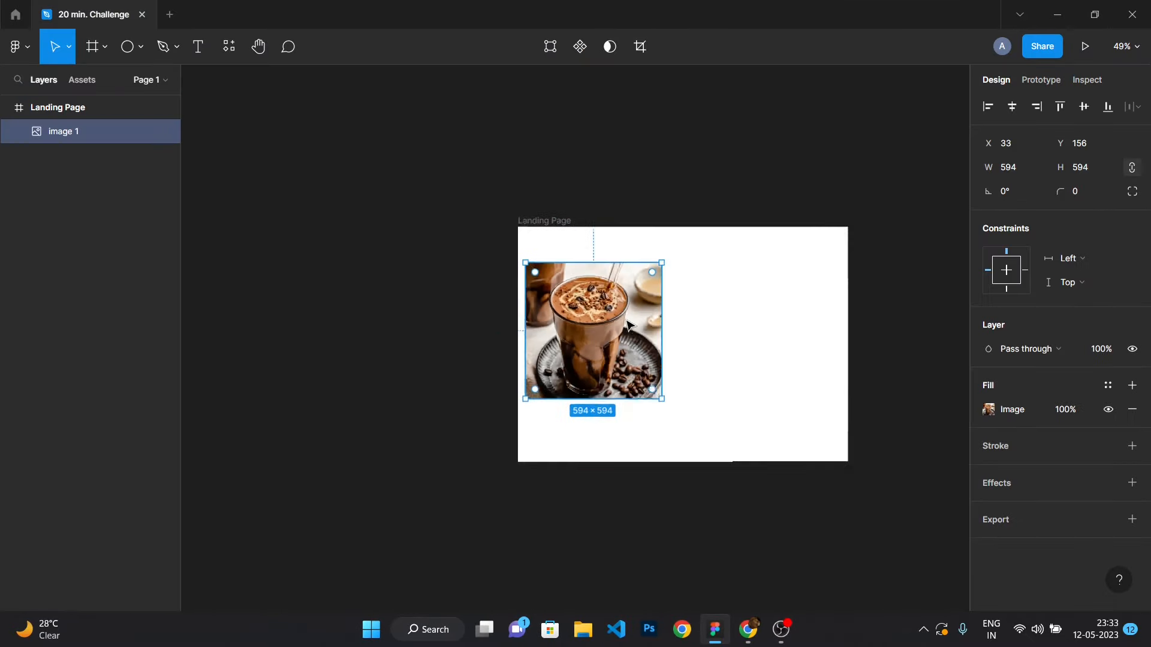
scroll(636, 316, up, 2)
right_click(637, 315)
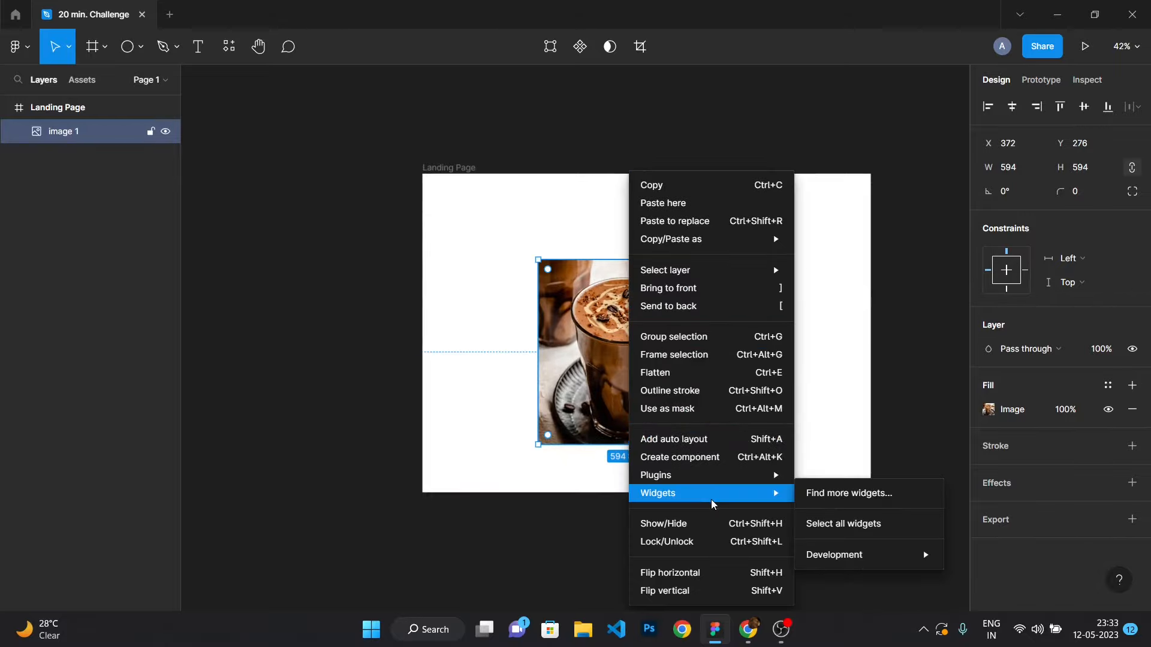
mouse_move(744, 474)
mouse_move(862, 310)
click(980, 307)
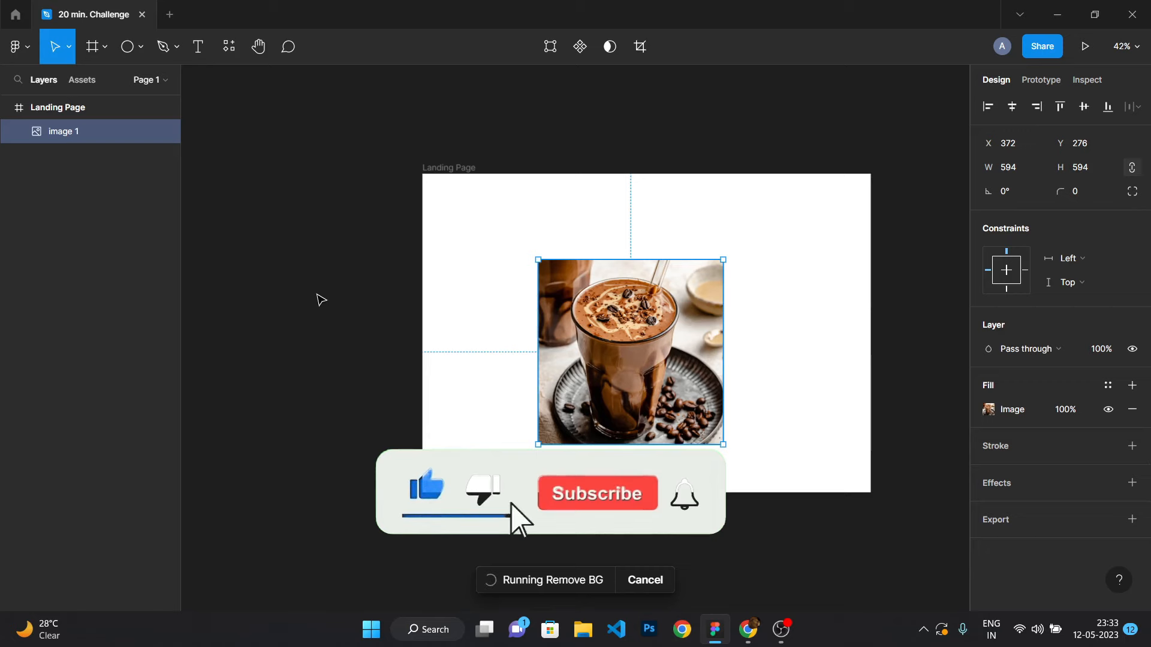
Open a new browser tab and search Google Images for coffee logo.
key(alt+Tab)
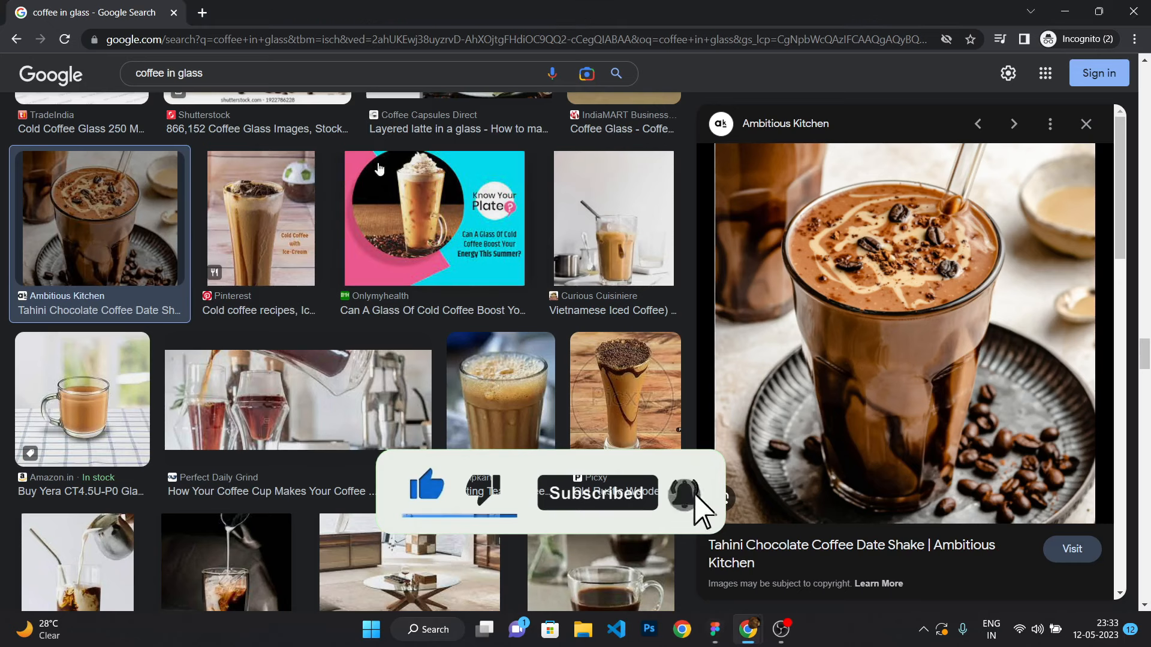
click(204, 13)
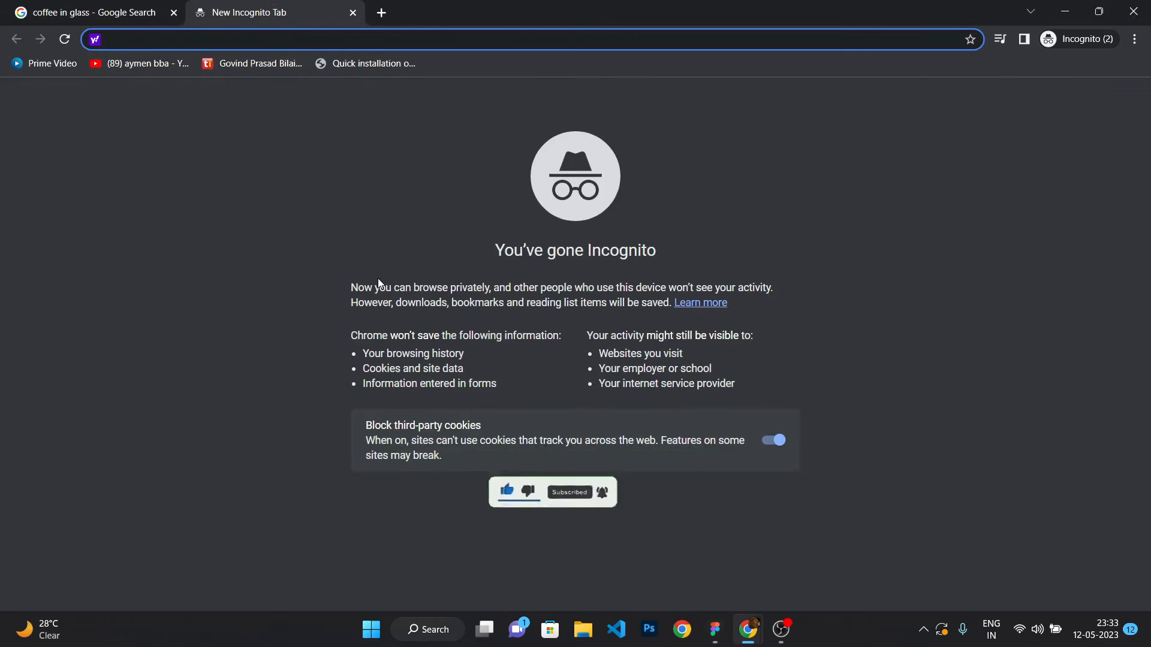
text(www.google.com)
key(Return)
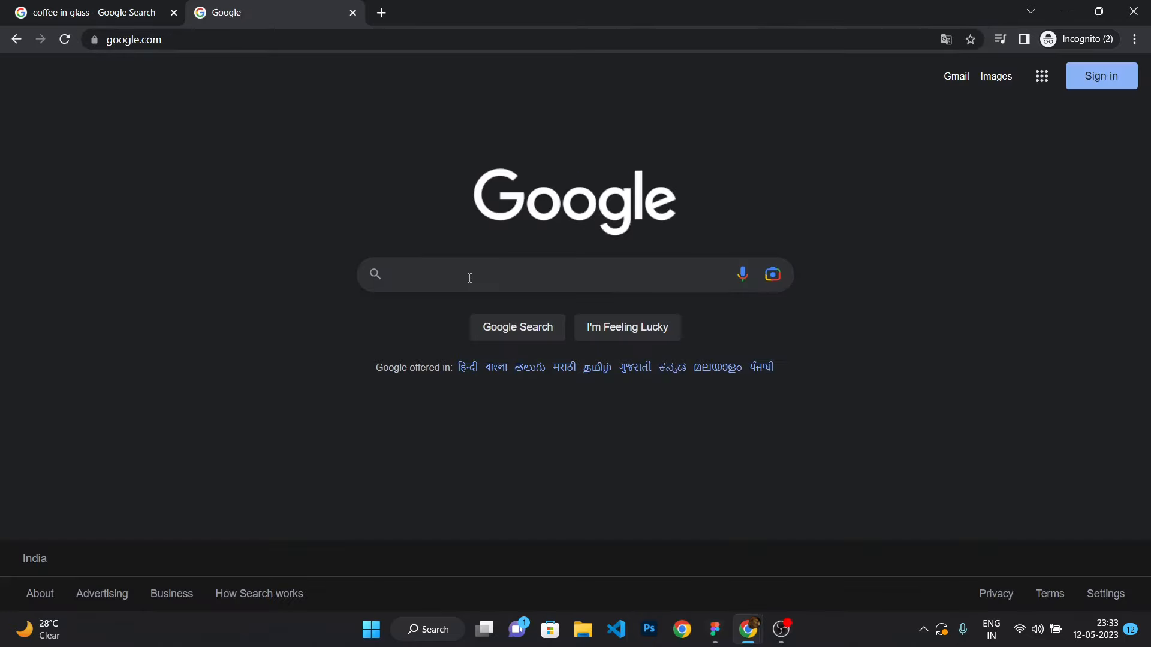
text(coffe )
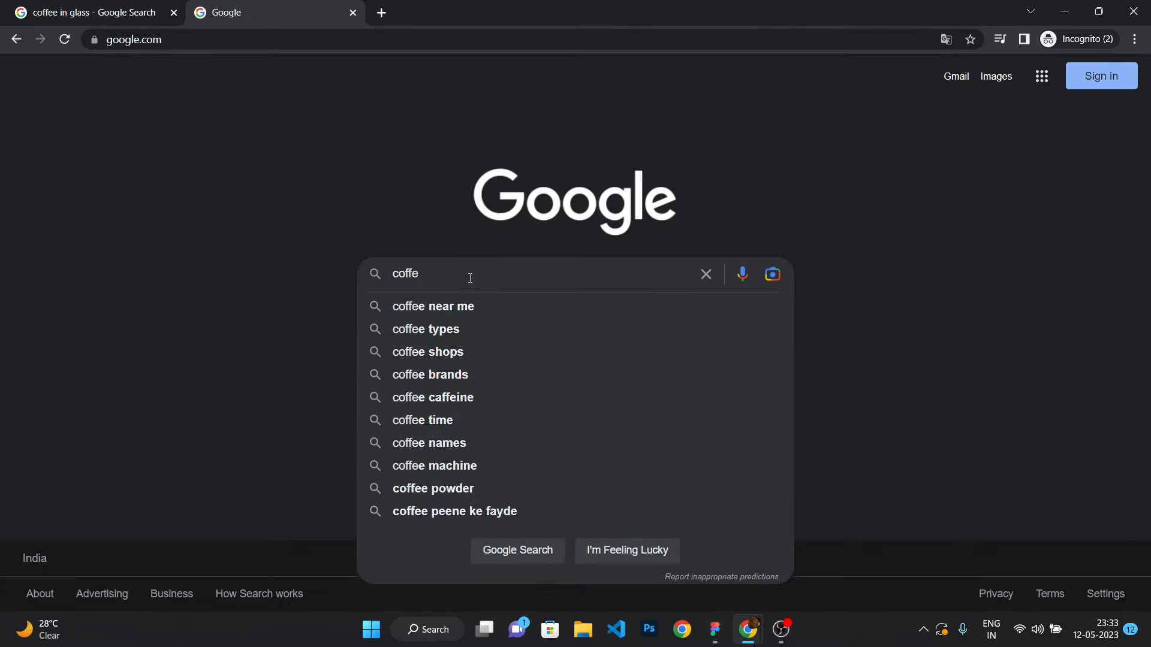
text(e logo)
key(Return)
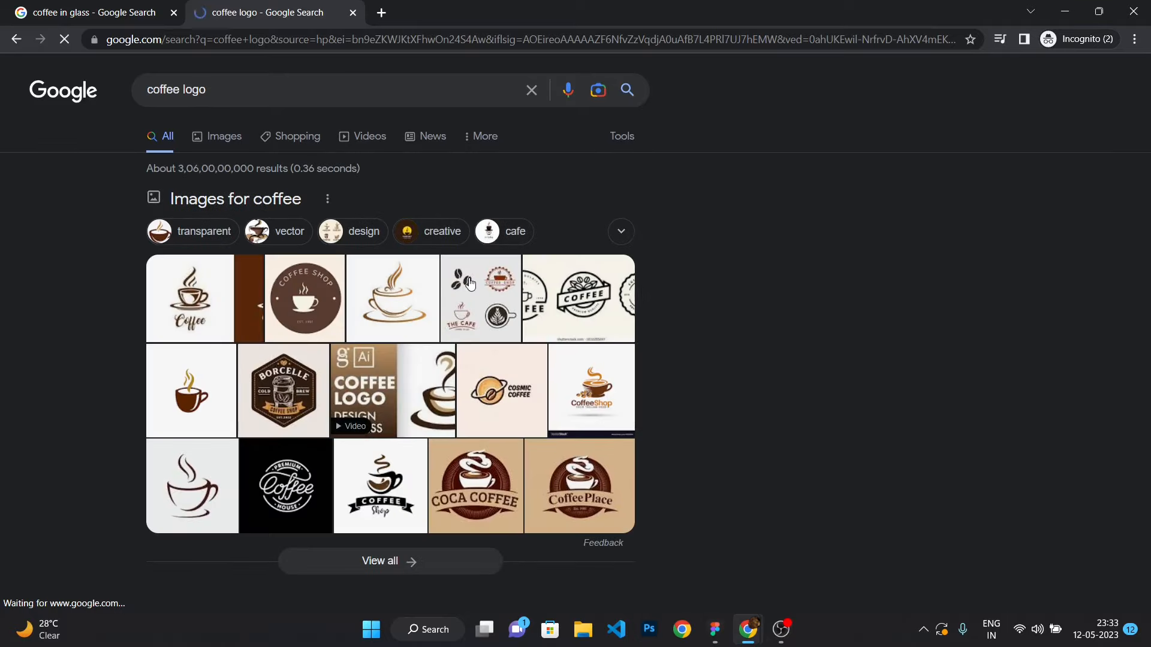
click(223, 137)
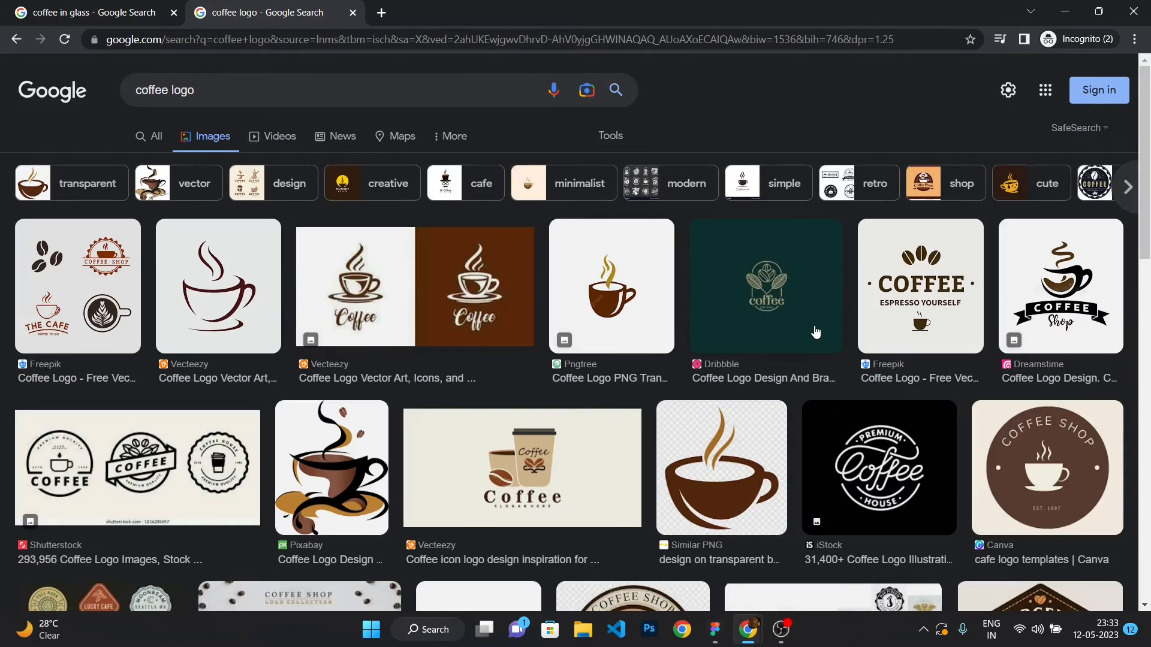
scroll(815, 331, down, 1)
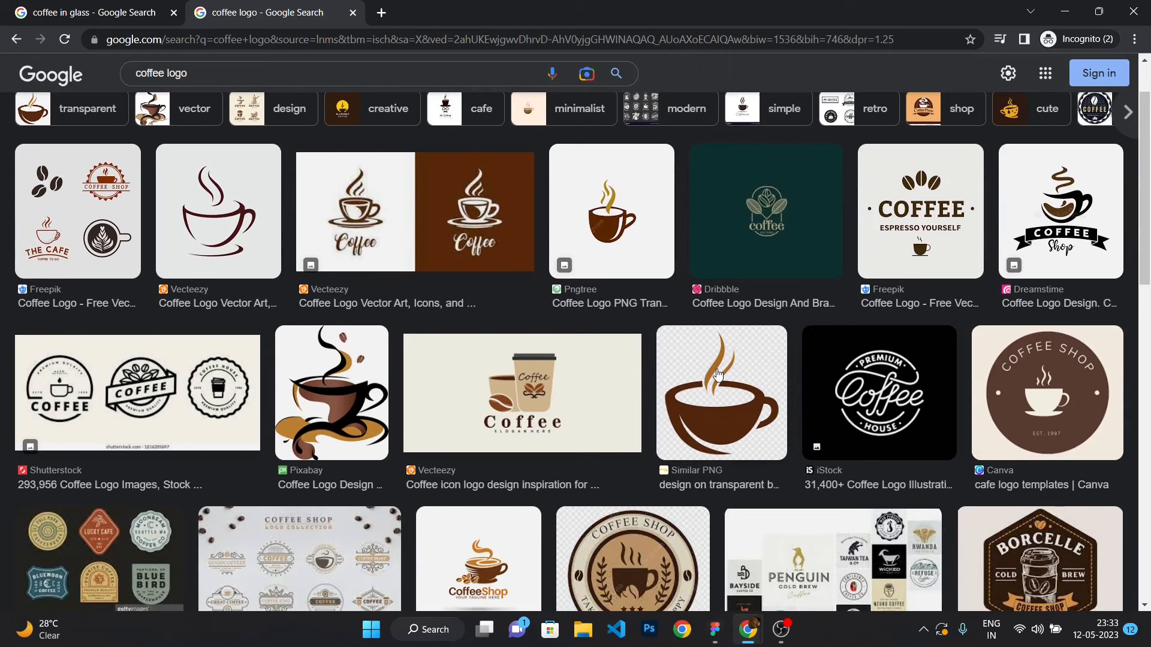
Browse the coffee logo image results and copy the Pngtree coffee cup logo with heart-shaped steam.
scroll(718, 374, down, 2)
scroll(733, 273, down, 6)
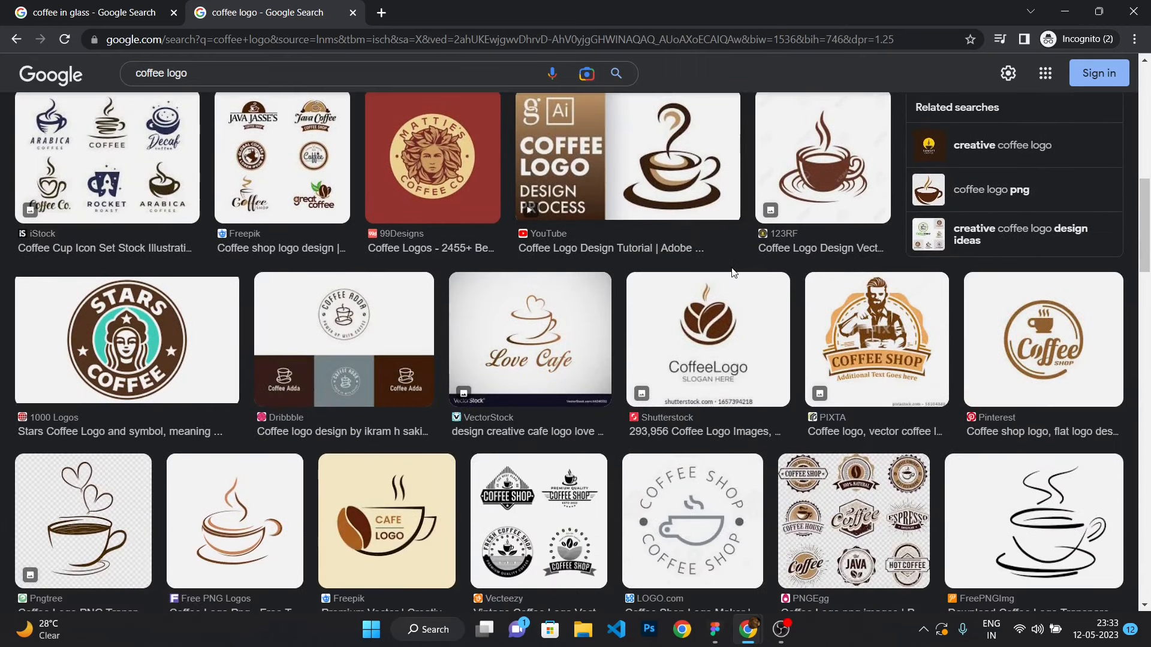
click(707, 158)
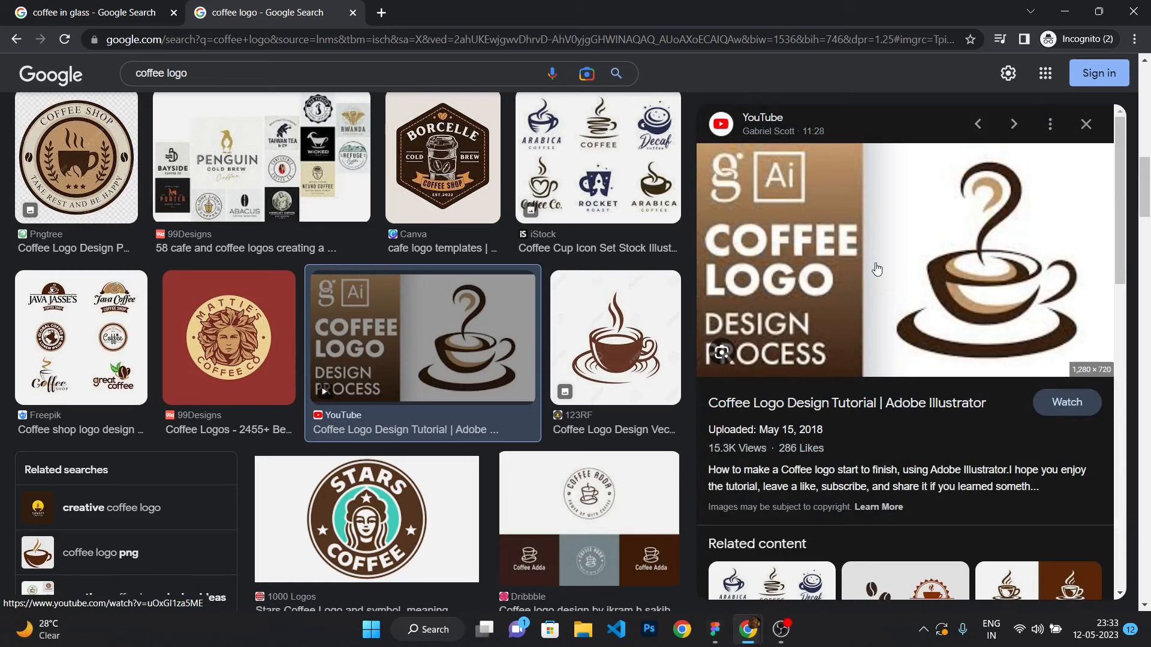
click(1085, 124)
scroll(779, 332, down, 3)
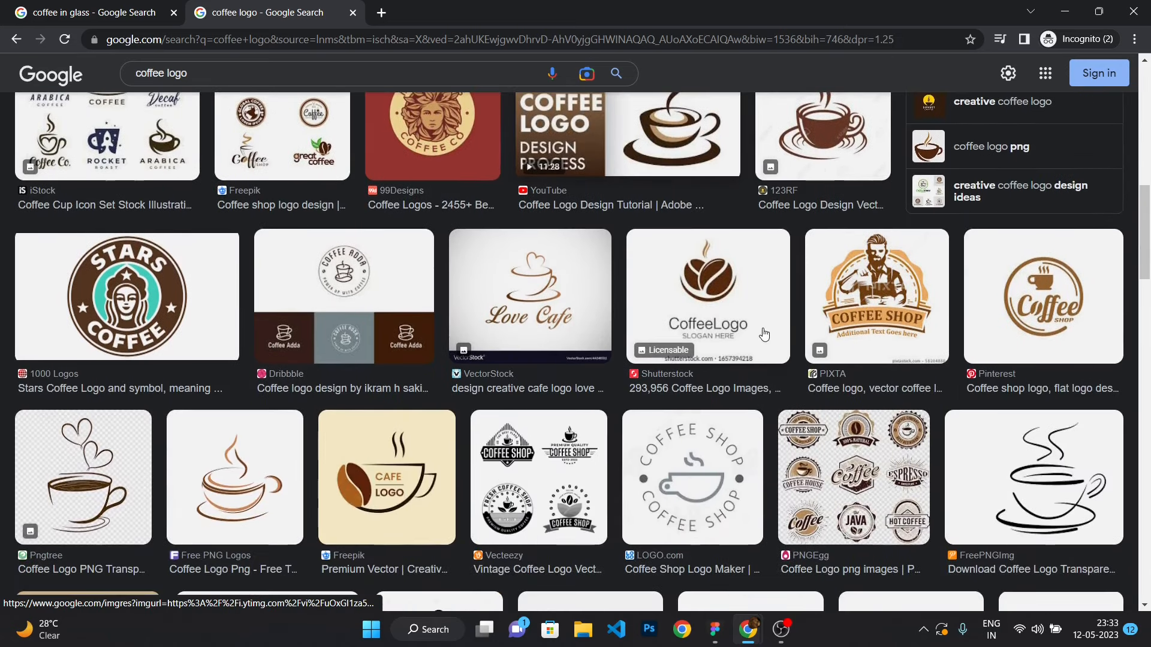
scroll(332, 363, down, 2)
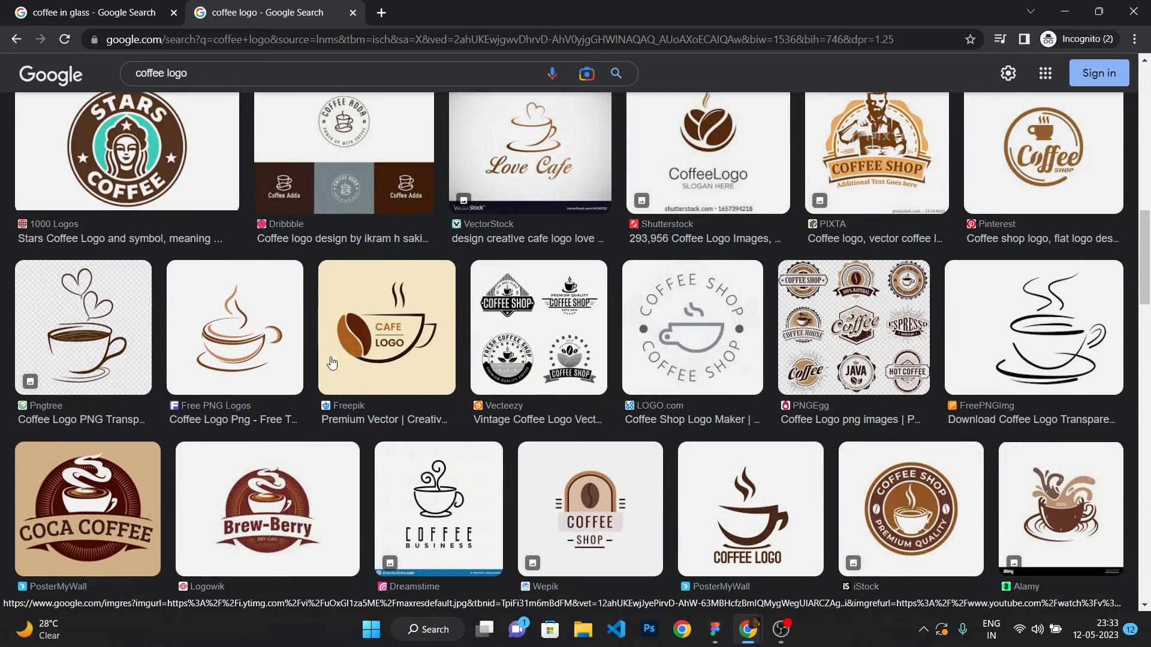
scroll(281, 343, down, 2)
click(78, 174)
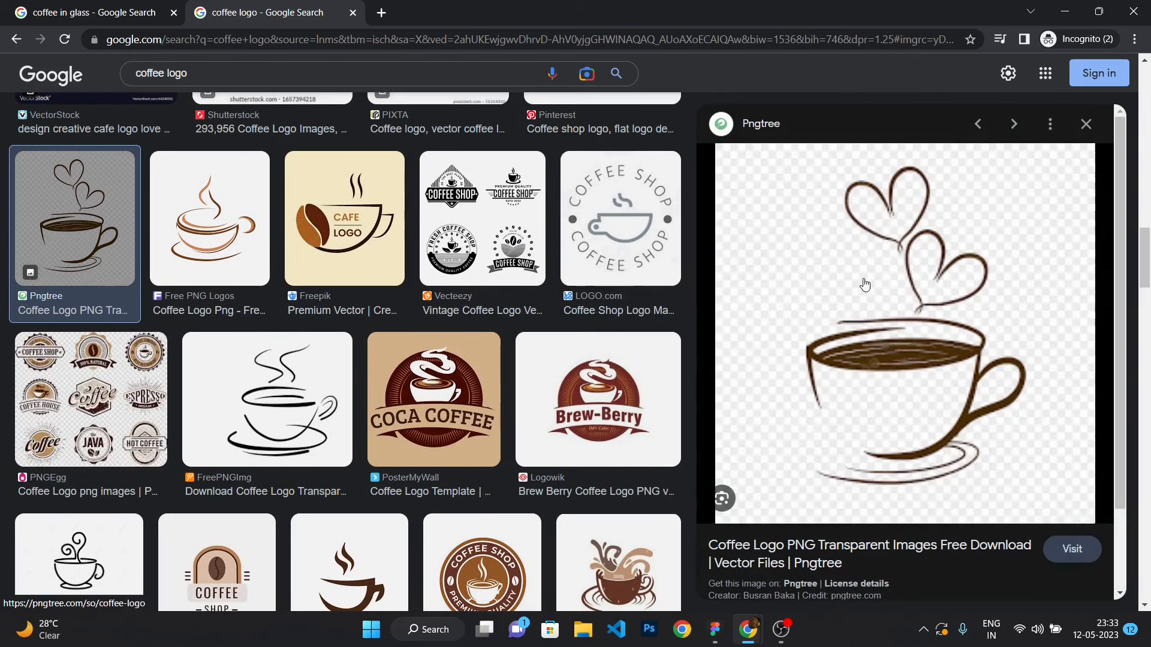
right_click(864, 278)
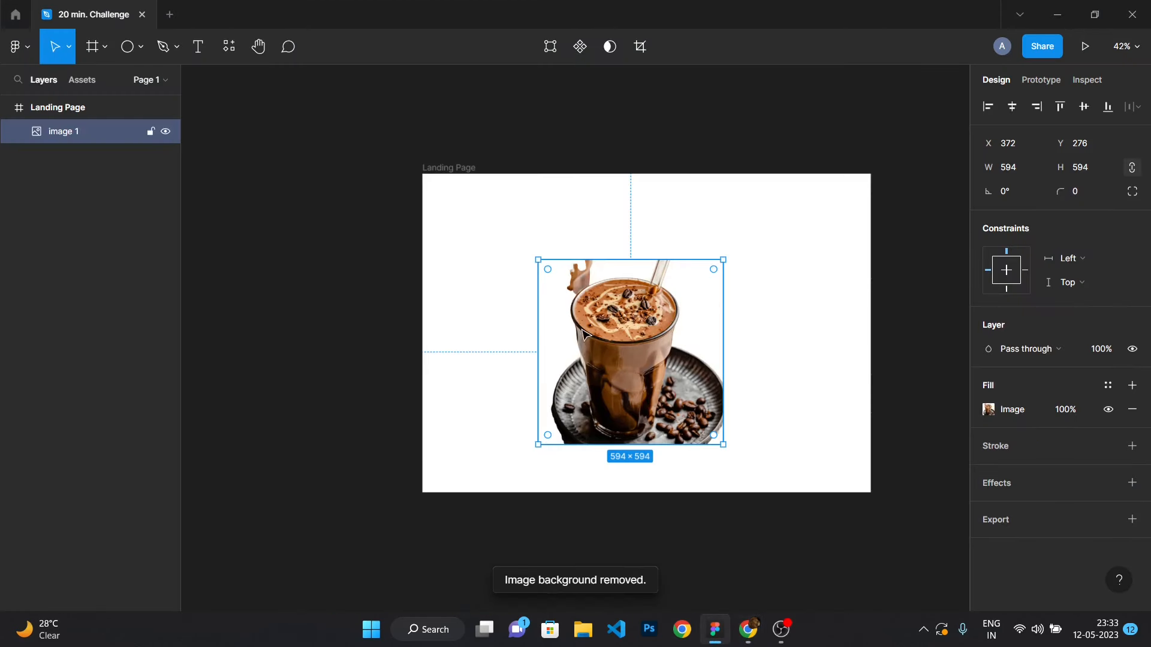
Undo and redo the accidental changes to the shake image inside the Landing Page frame.
key(ctrl+z)
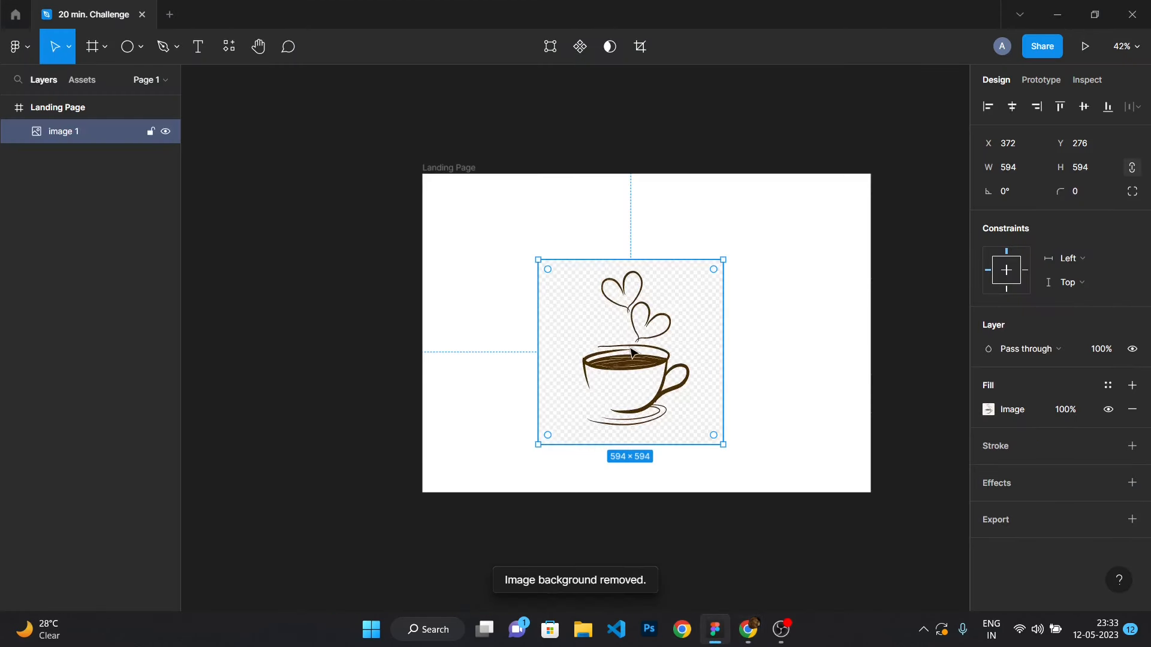
drag(622, 349, 572, 315)
key(ctrl+z)
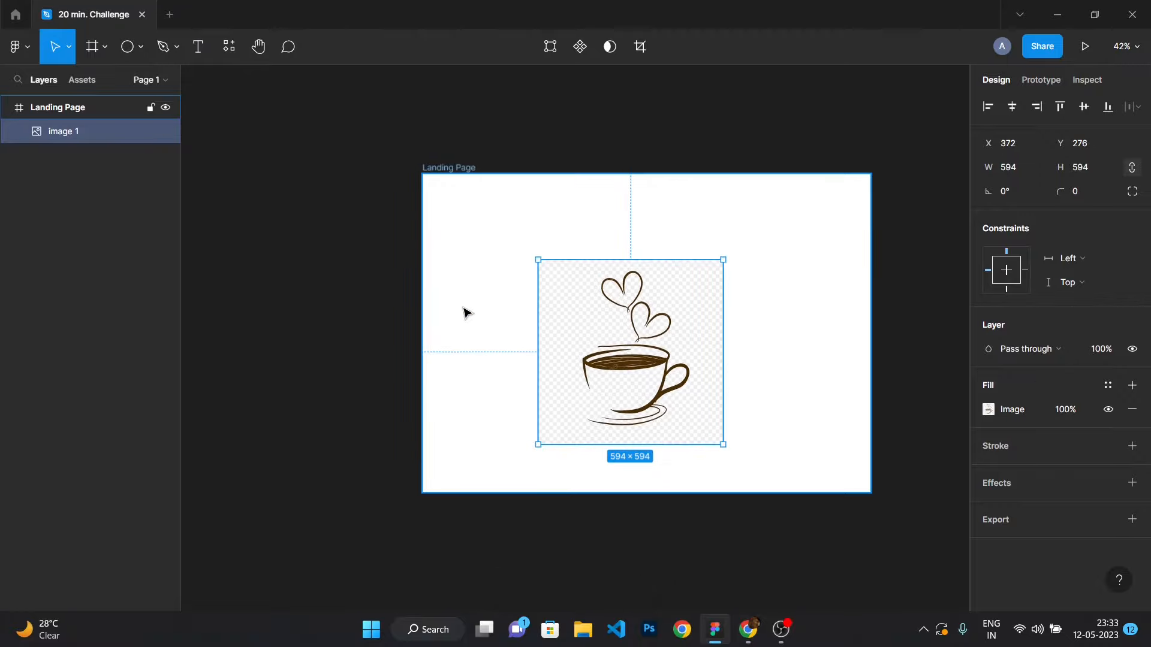
key(ctrl+shift+z)
click(387, 286)
click(495, 271)
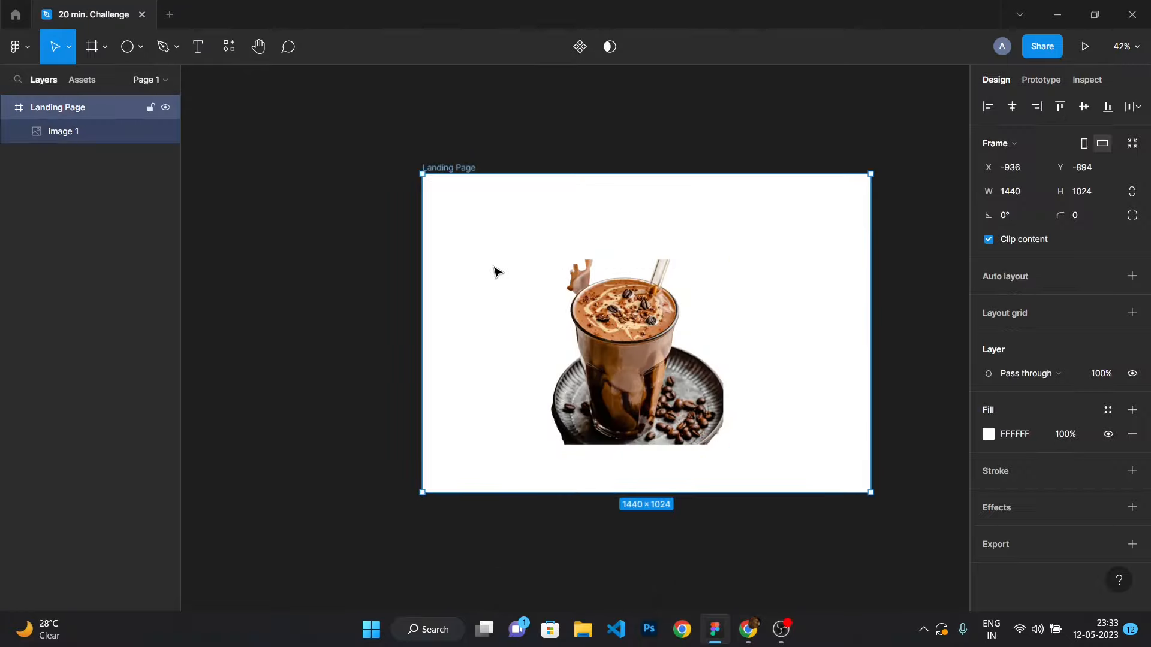
Paste the coffee cup logo, scale it down to about 404 × 404 and place it in the frame's upper-left corner.
key(ctrl+v)
mouse_move(570, 308)
mouse_down()
mouse_move(537, 275)
mouse_move(565, 294)
mouse_up()
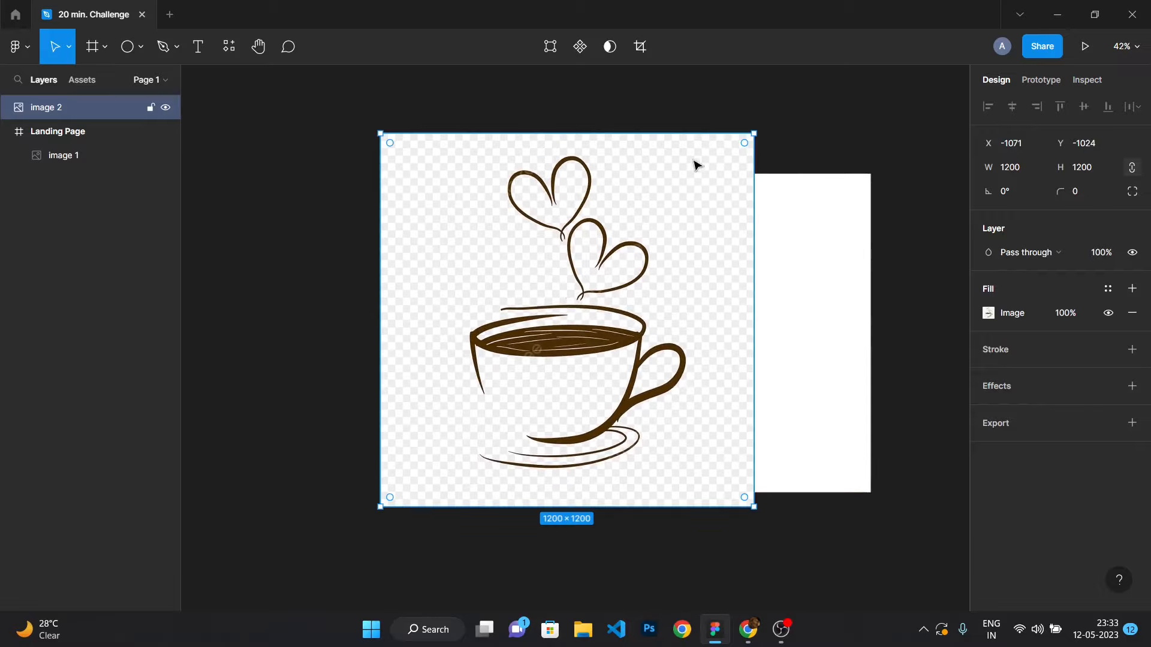
drag(757, 133, 630, 257)
drag(564, 297, 523, 243)
Run the Remove BG plugin on the pasted coffee cup logo.
right_click(523, 243)
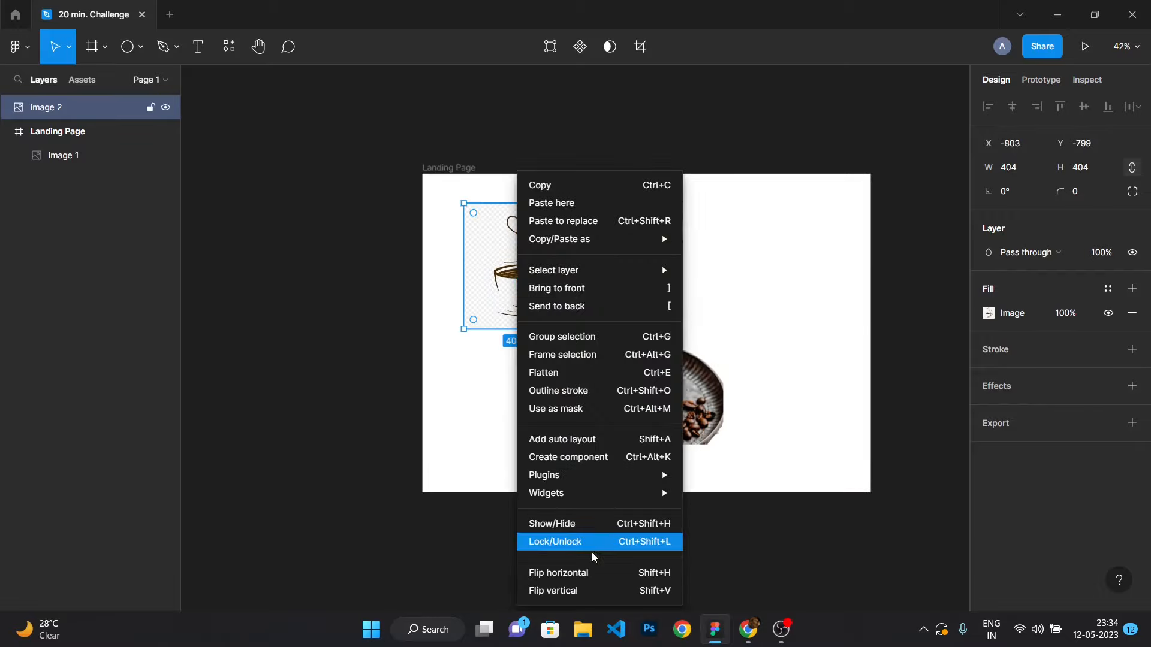
mouse_move(599, 475)
mouse_move(730, 311)
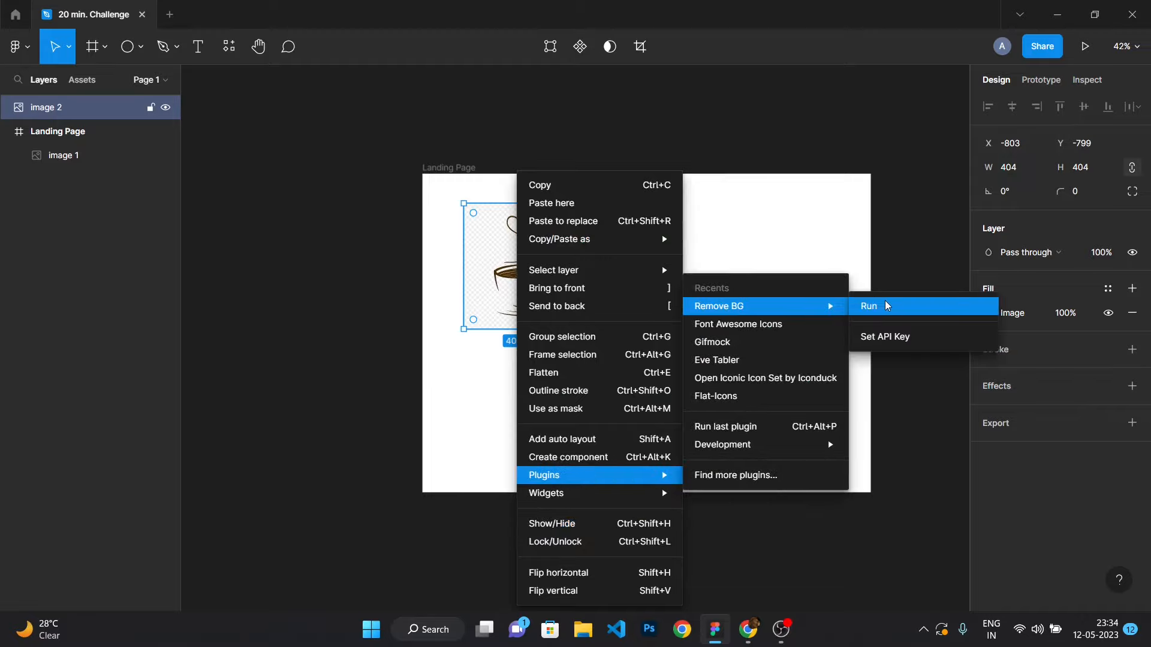
click(869, 306)
Move the logo layer inside the Landing Page frame.
click(530, 326)
scroll(741, 366, down, 5)
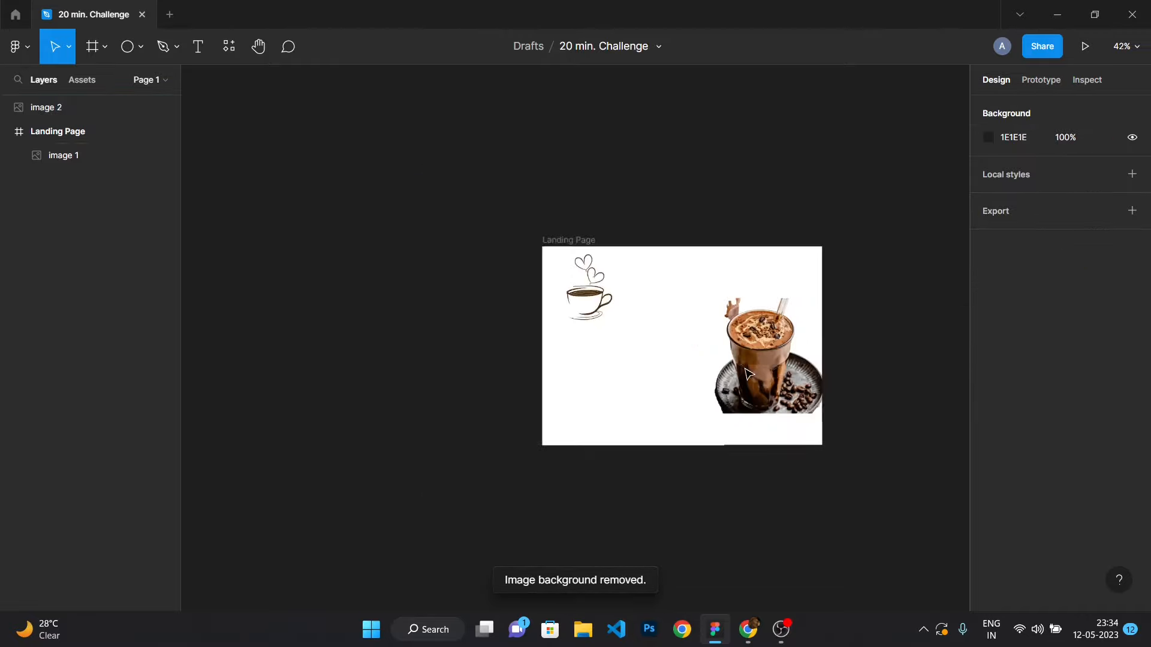
scroll(855, 375, up, 5)
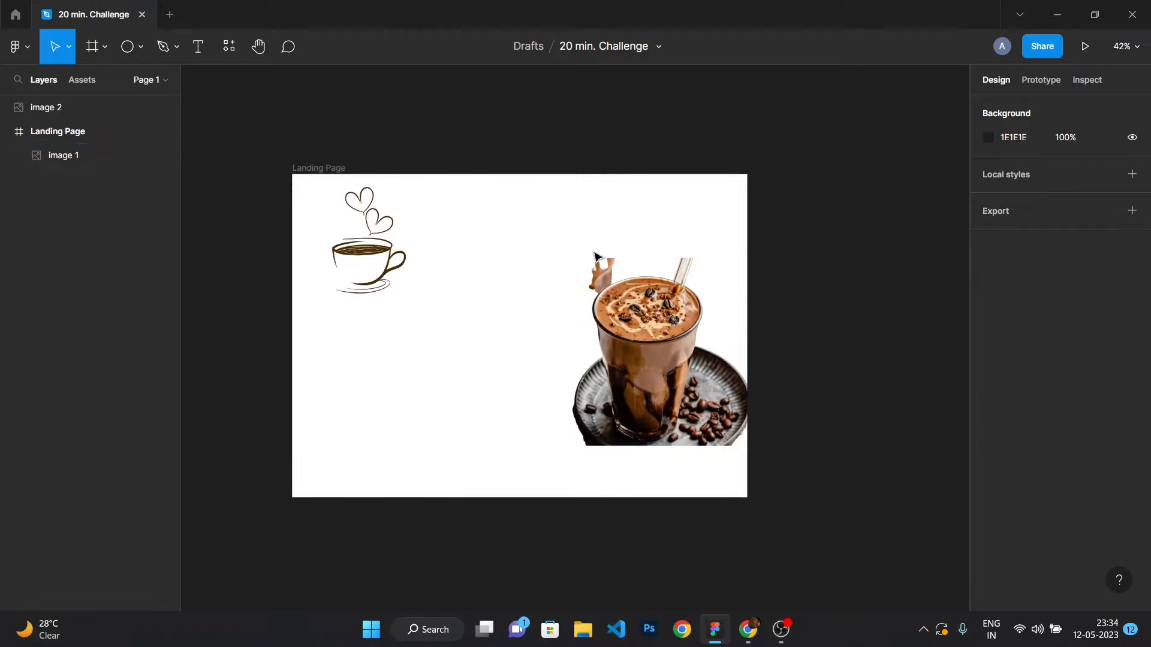
drag(77, 106, 81, 137)
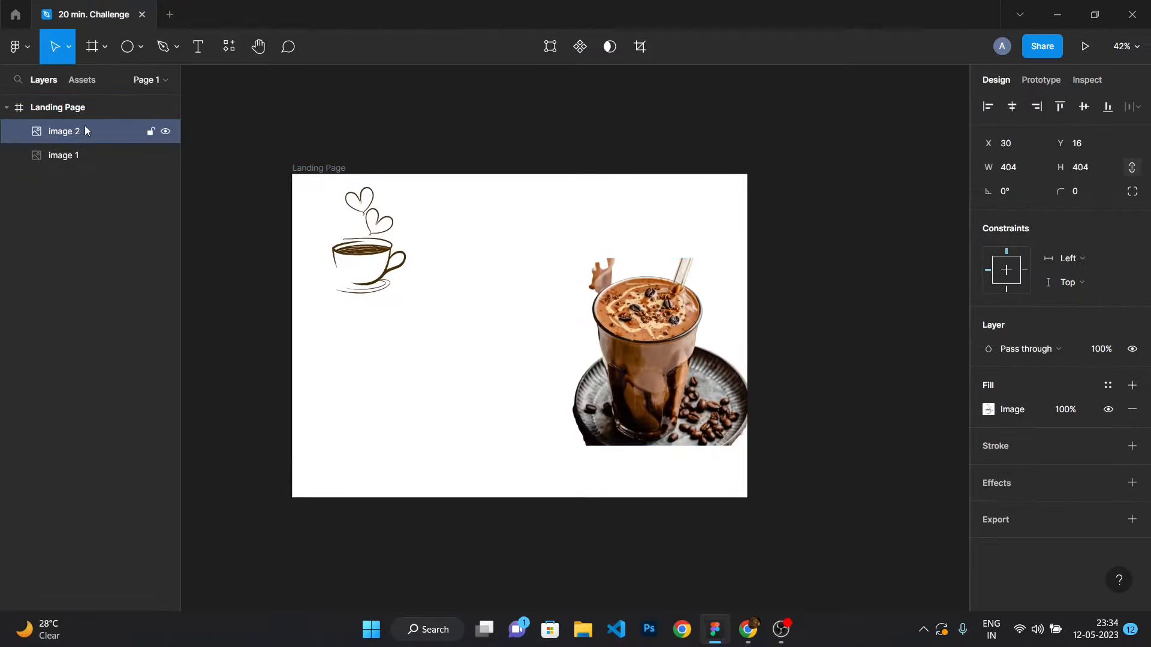
Set the Landing Page frame's fill colour to the light yellow FDE4A4.
click(87, 109)
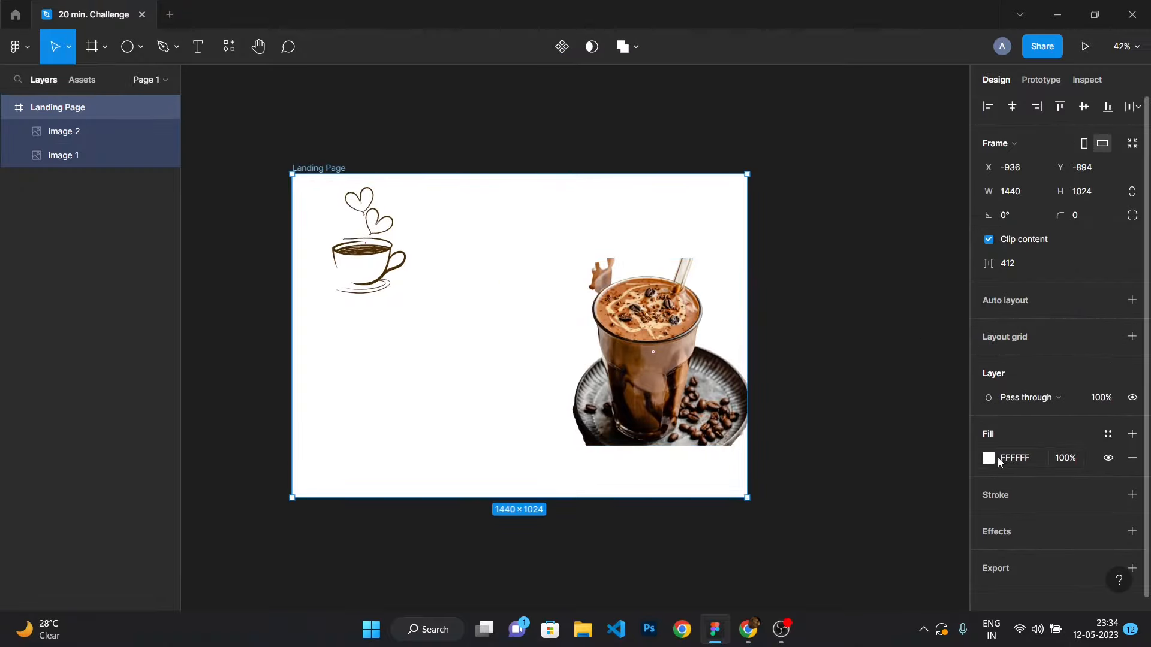
click(999, 459)
click(987, 458)
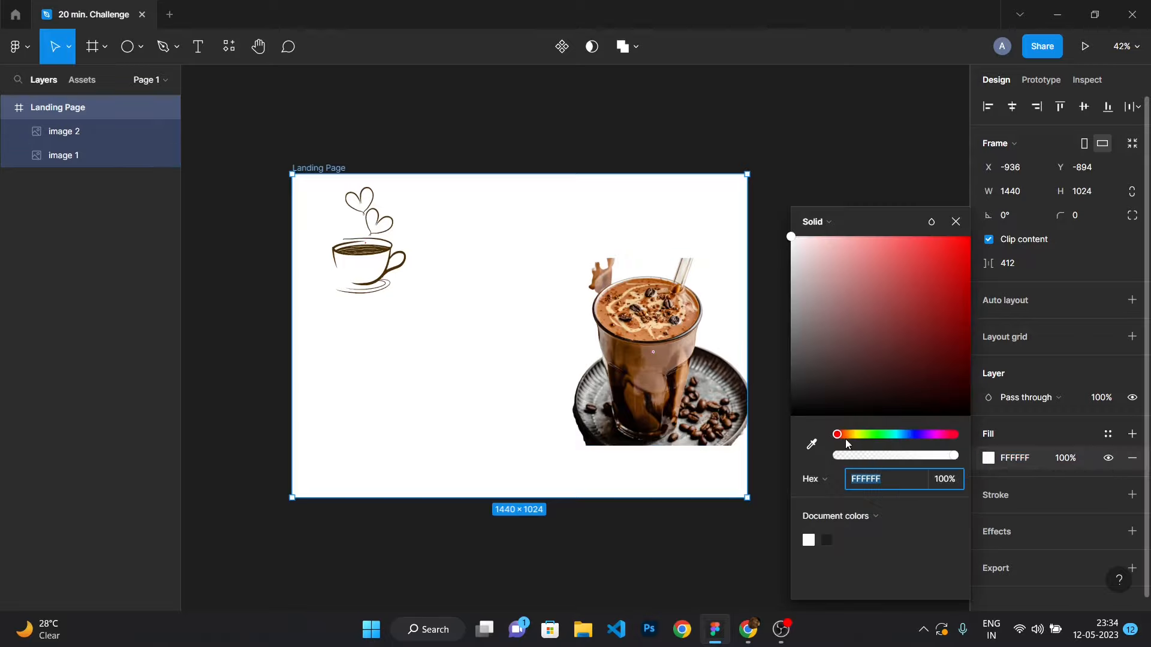
drag(805, 250, 854, 224)
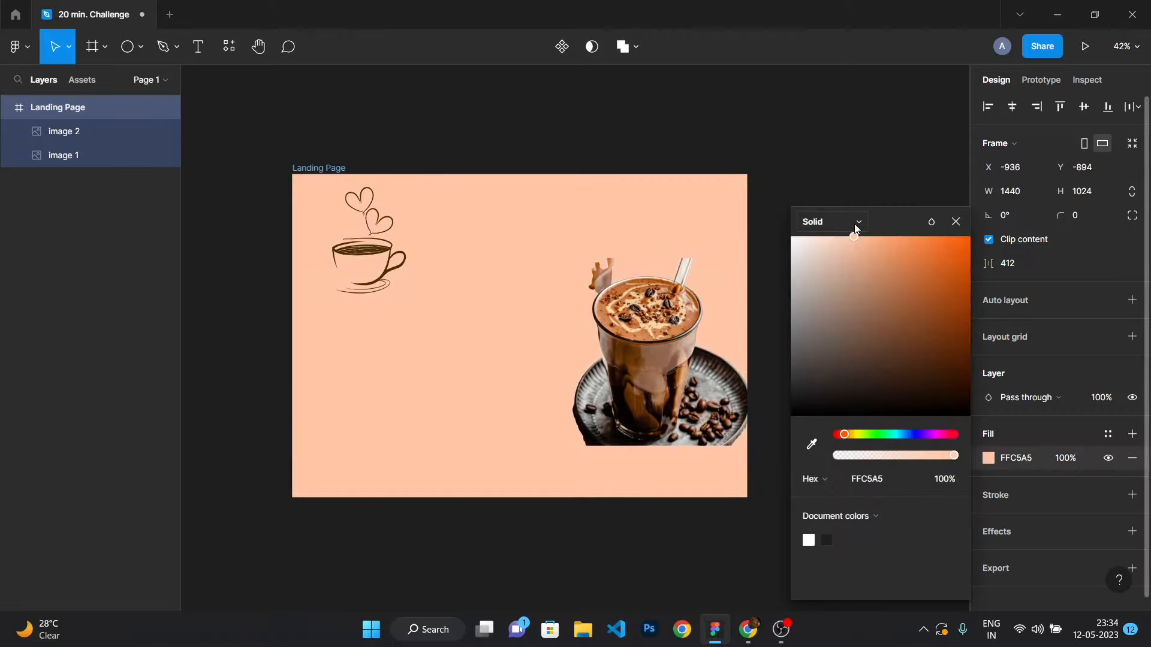
mouse_move(851, 430)
mouse_down()
mouse_move(937, 438)
mouse_move(822, 433)
mouse_move(854, 437)
mouse_up()
mouse_move(853, 237)
mouse_down()
mouse_move(828, 236)
mouse_move(855, 242)
mouse_up()
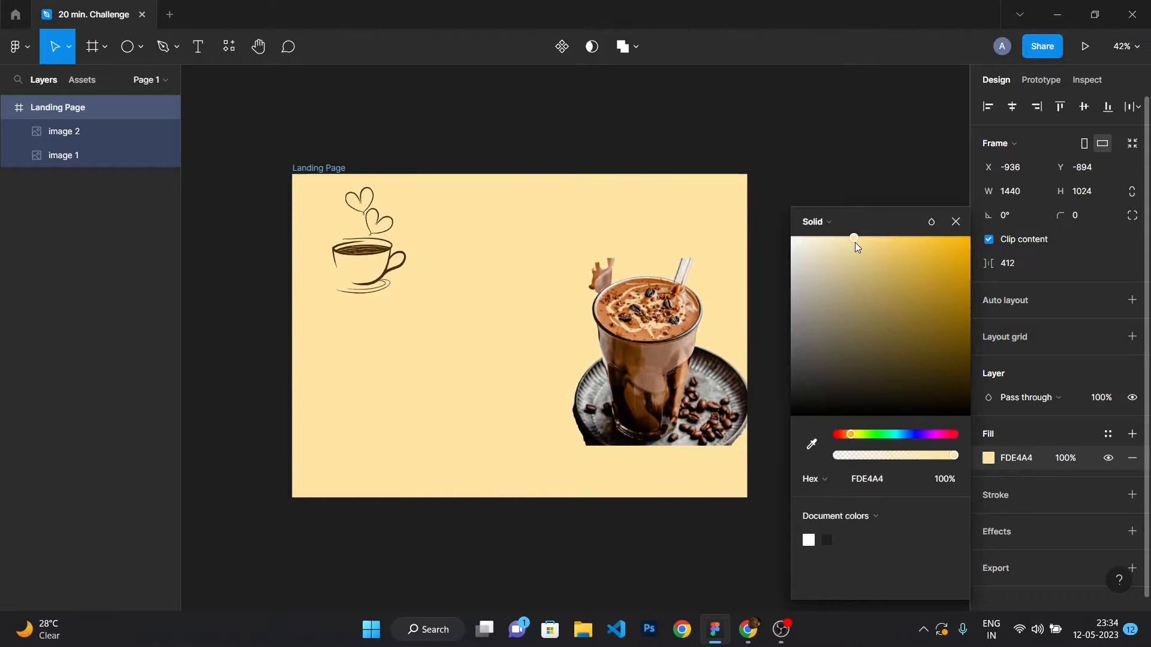
click(796, 134)
Draw a 644 × 644 circle at the frame's right edge over the shake image.
scroll(612, 331, up, 2)
scroll(613, 331, down, 2)
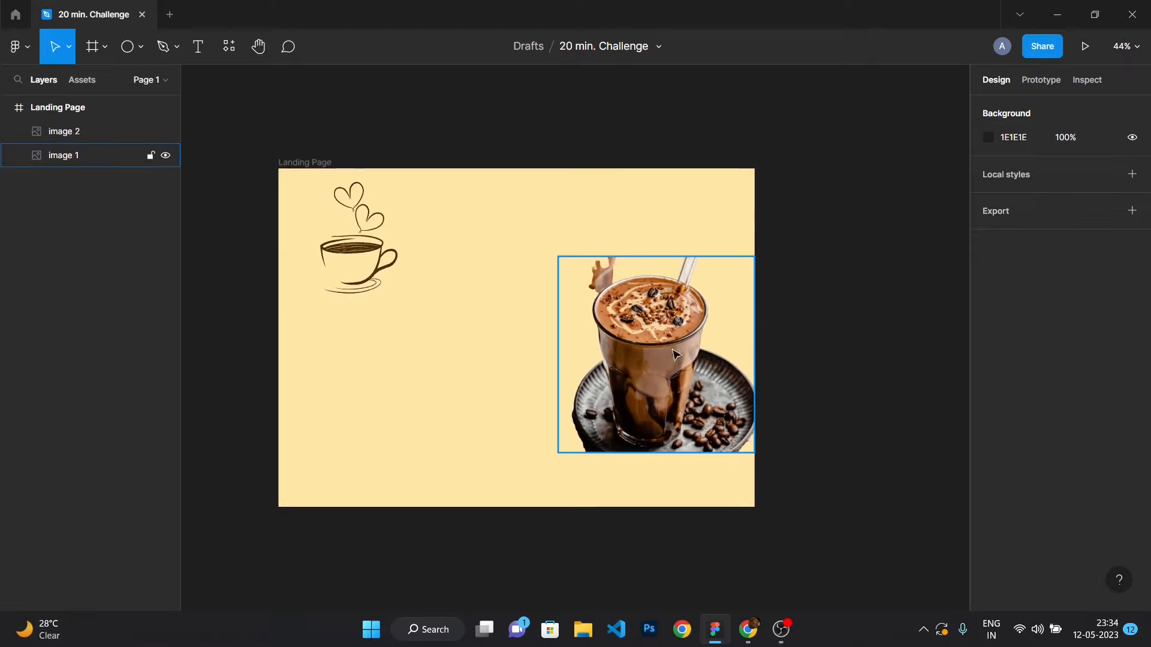
key(o)
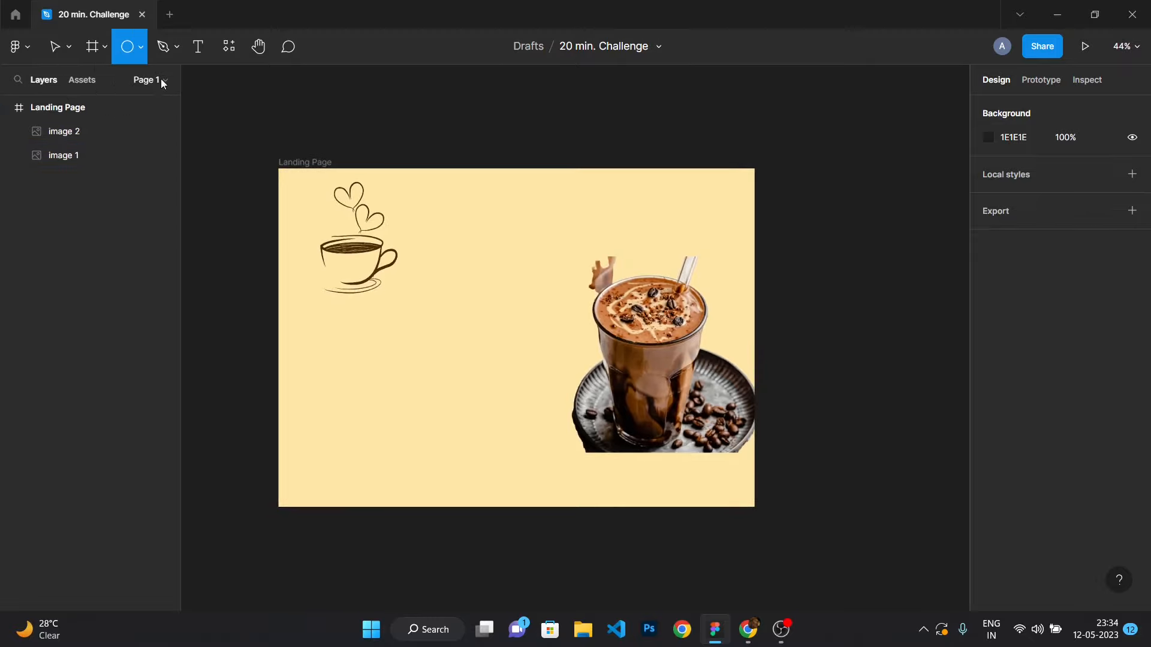
click(141, 47)
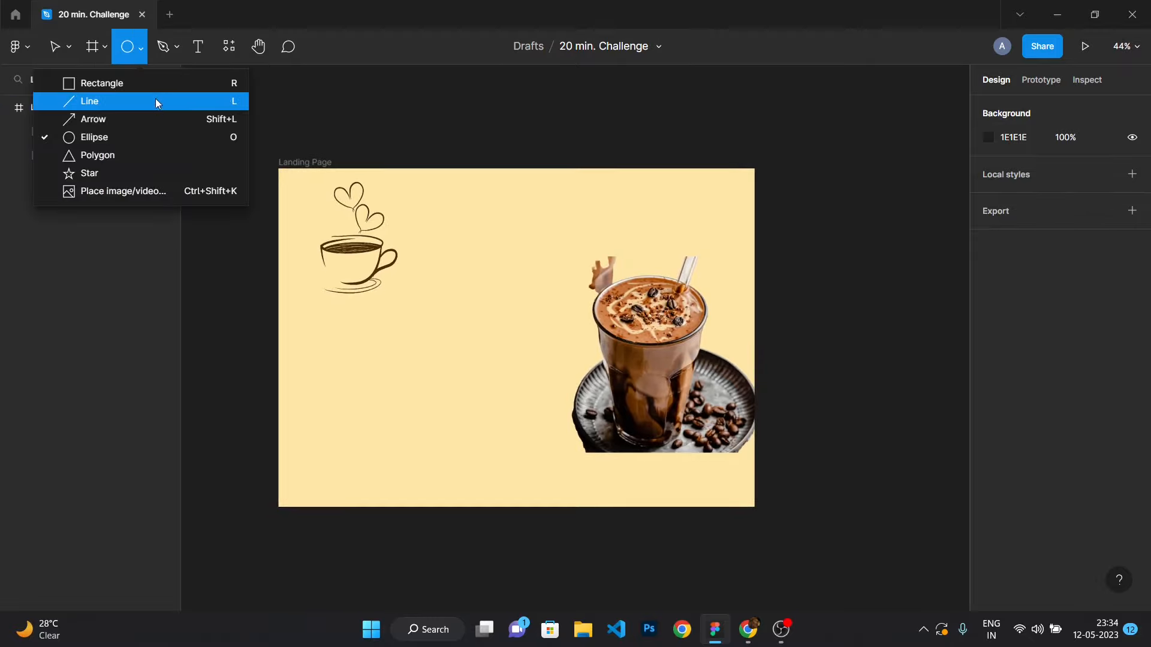
click(152, 131)
mouse_move(478, 253)
mouse_down()
mouse_move(609, 388)
mouse_move(586, 362)
mouse_move(710, 361)
mouse_up()
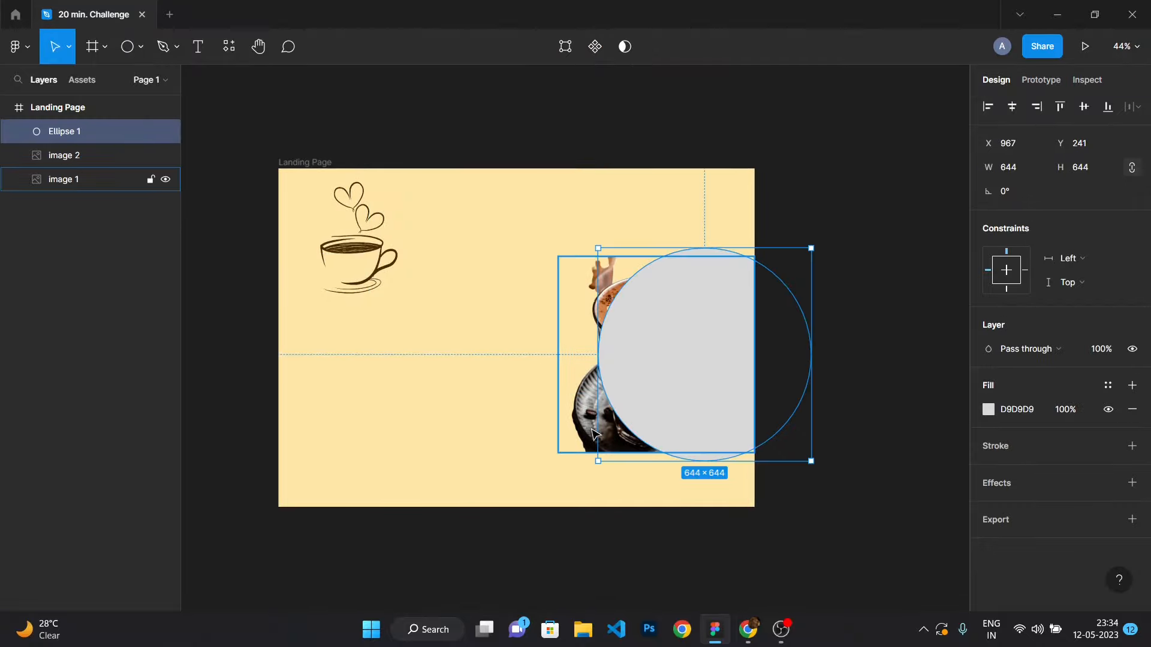
Nudge the shake image slightly to the left inside the frame.
double_click(562, 428)
drag(585, 419, 562, 415)
click(952, 262)
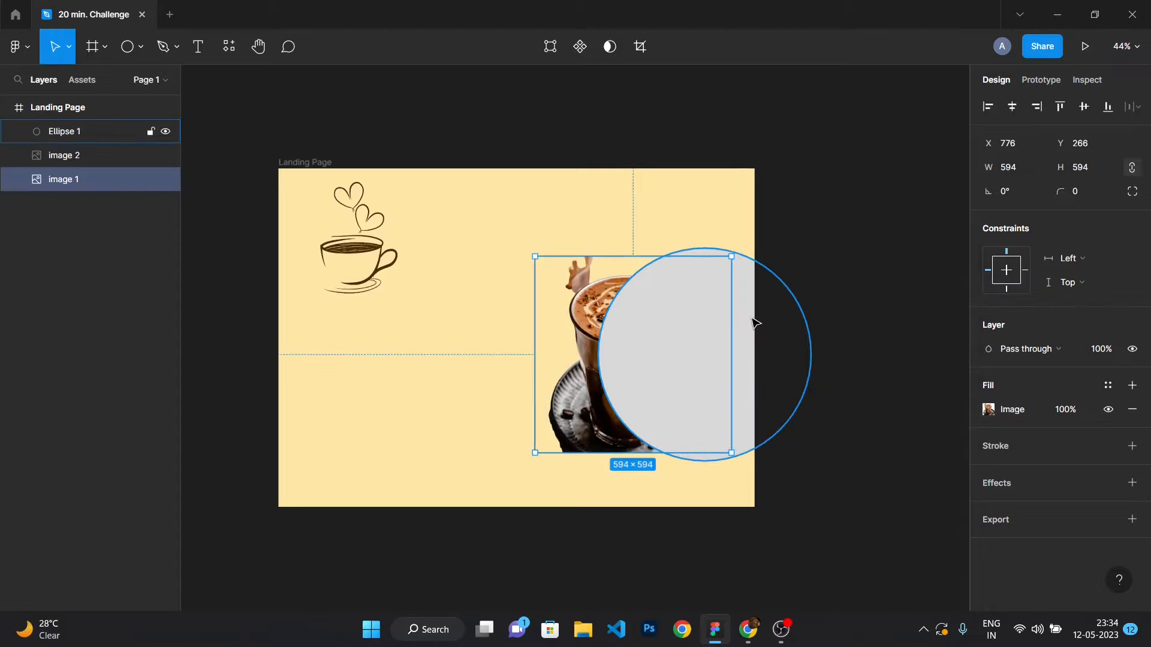
Reposition the circle at the frame's right edge and rotate it about 21°.
drag(752, 321, 772, 312)
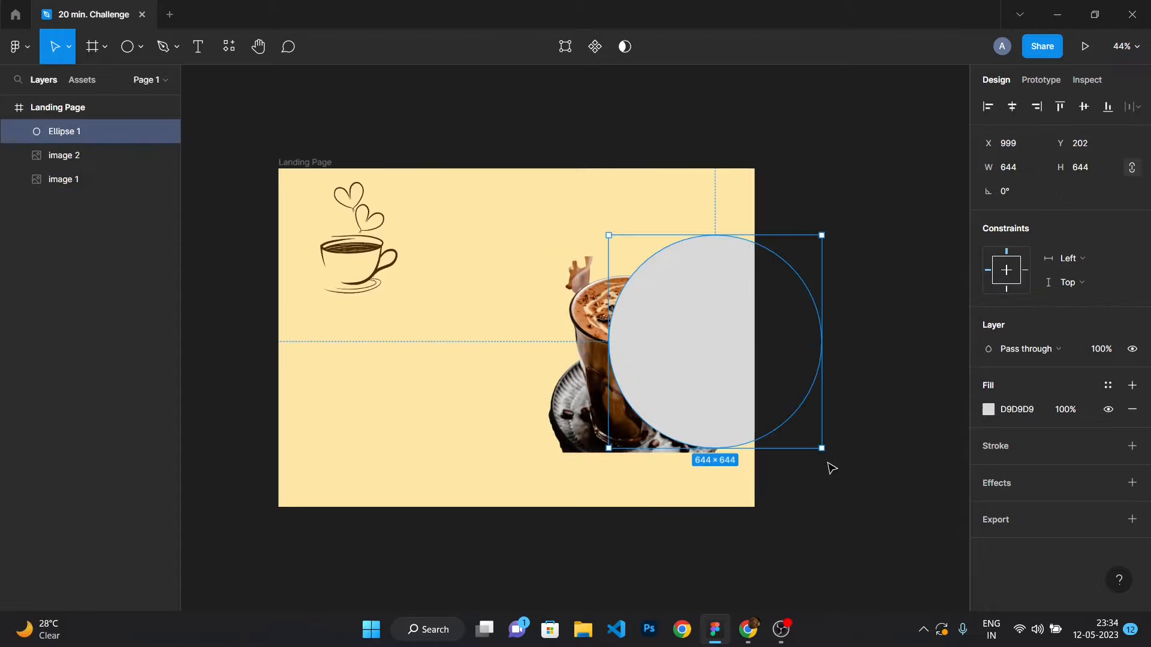
drag(832, 453, 873, 408)
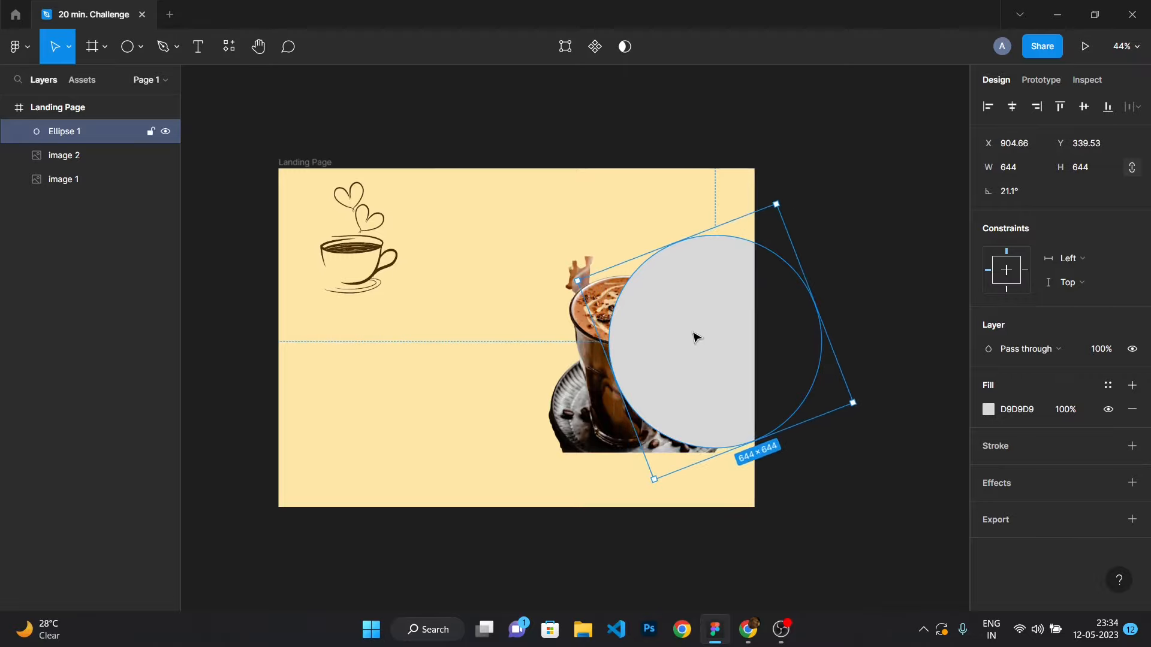
drag(694, 336, 708, 332)
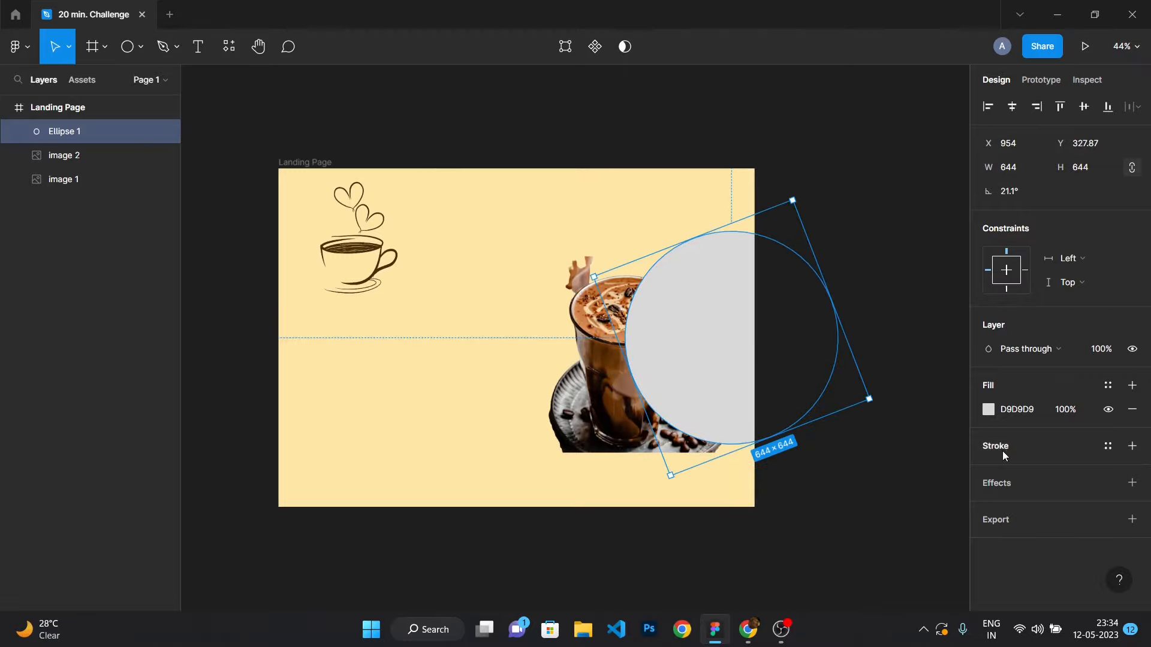
Change the circle's fill to an orange-yellow colour.
click(982, 423)
click(989, 410)
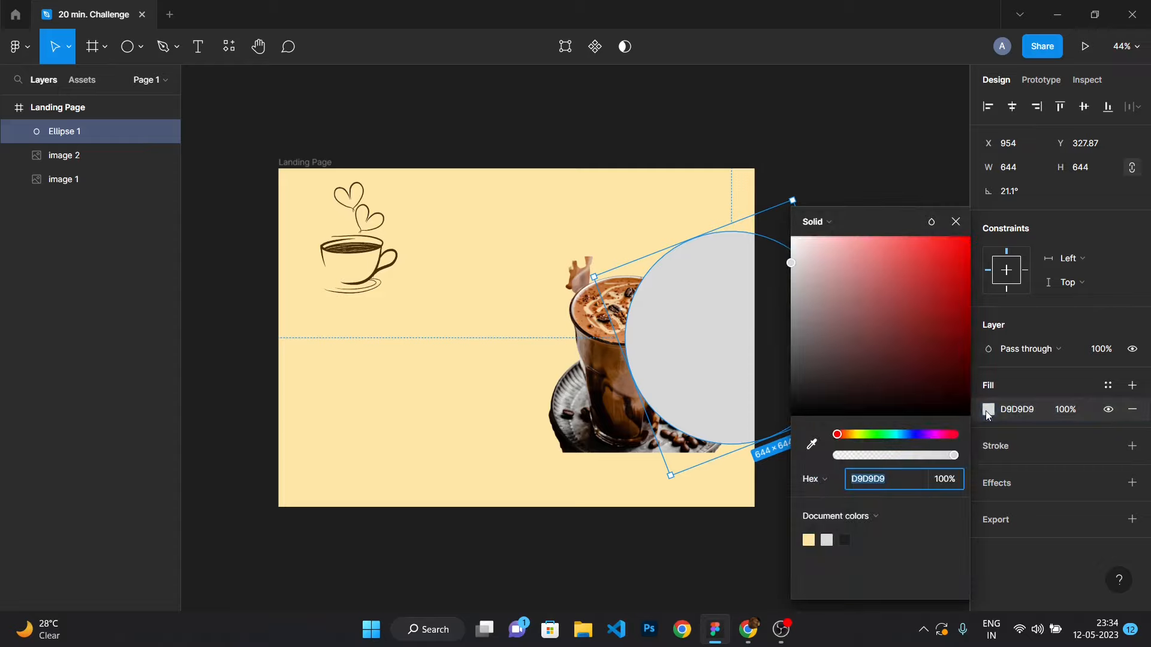
mouse_move(844, 436)
mouse_down()
mouse_move(866, 434)
mouse_move(850, 435)
mouse_up()
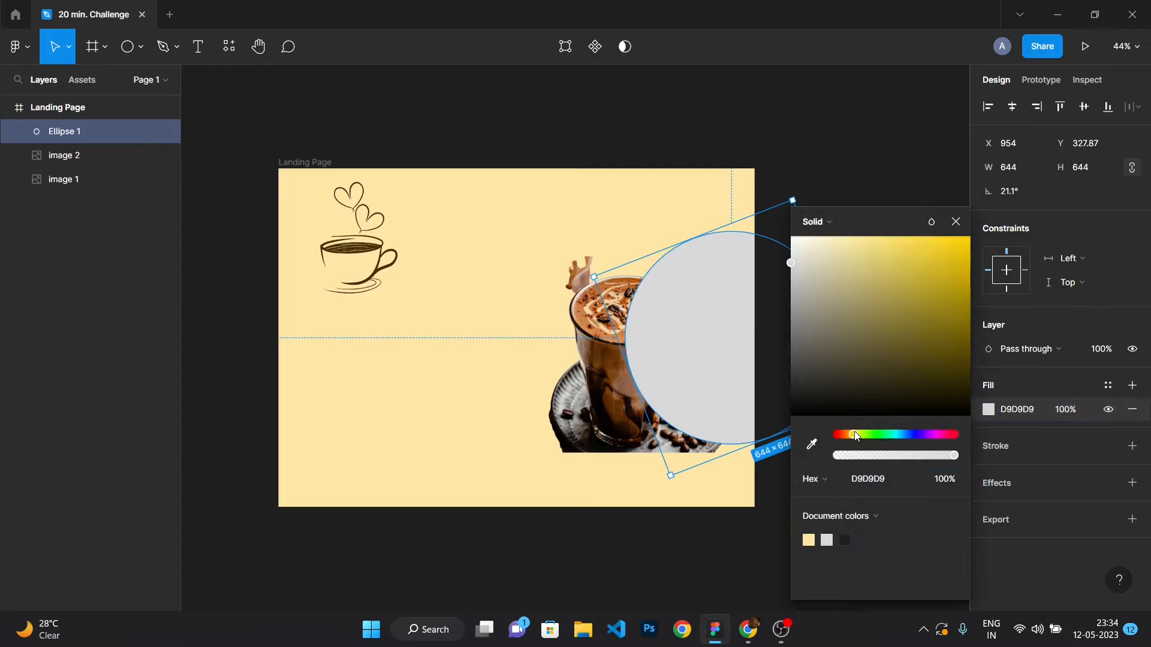
drag(867, 319, 956, 239)
click(956, 222)
Place the shake image layer above the circle, then move it and rotate it about 19°.
drag(63, 179, 63, 121)
click(233, 300)
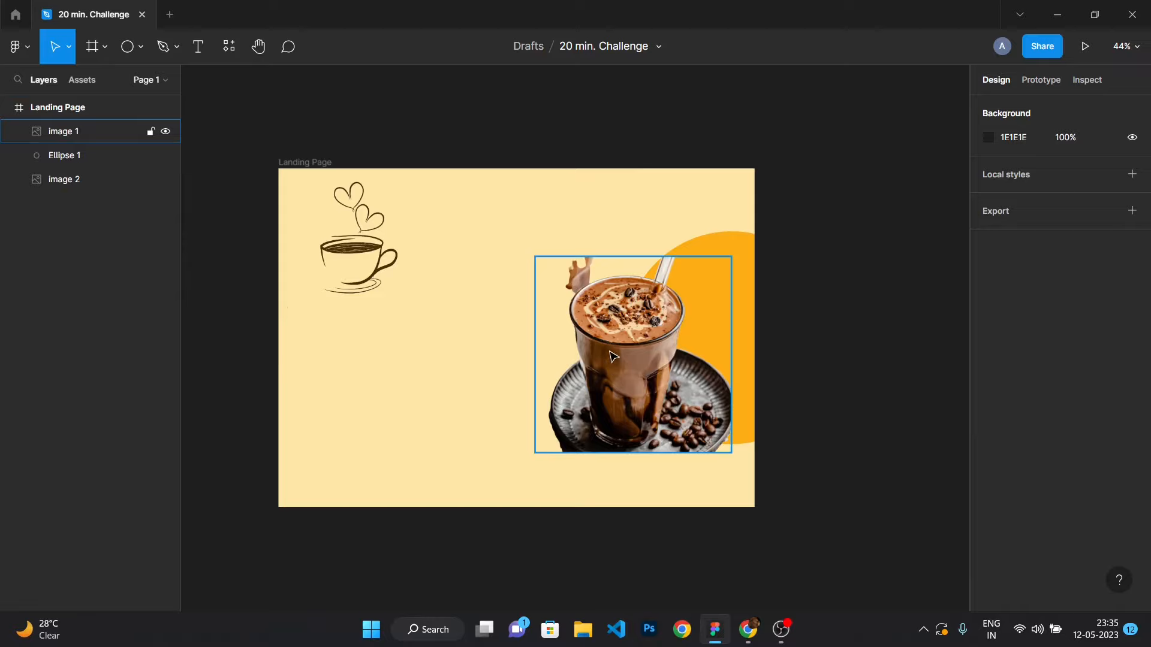
drag(621, 410, 633, 401)
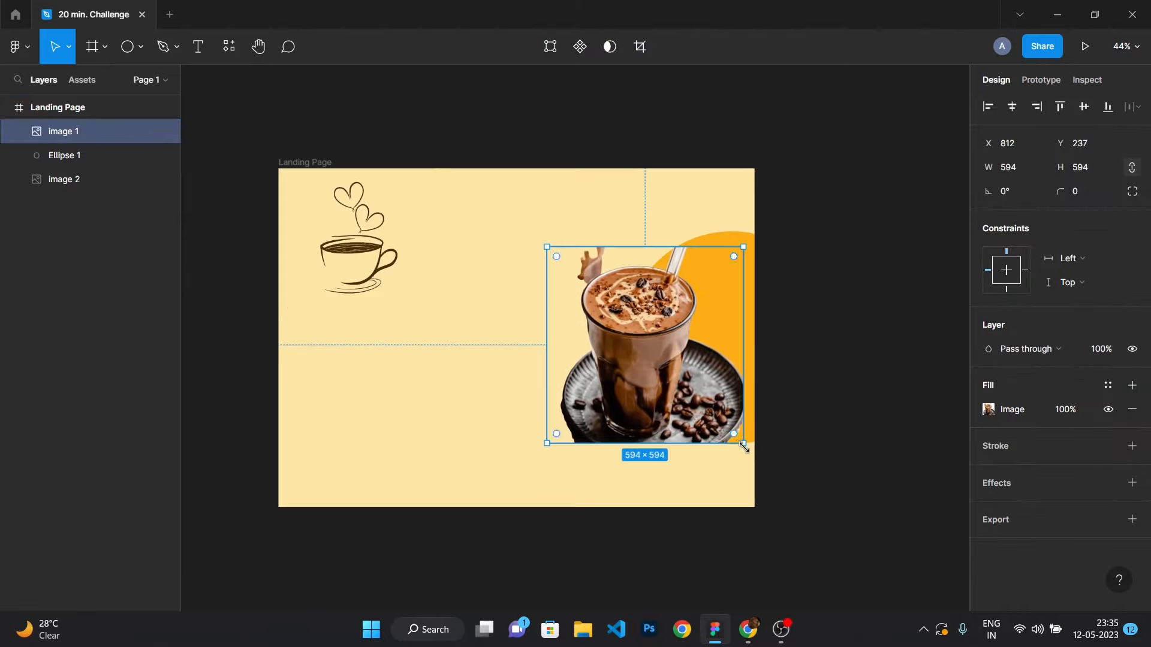
drag(749, 454, 799, 430)
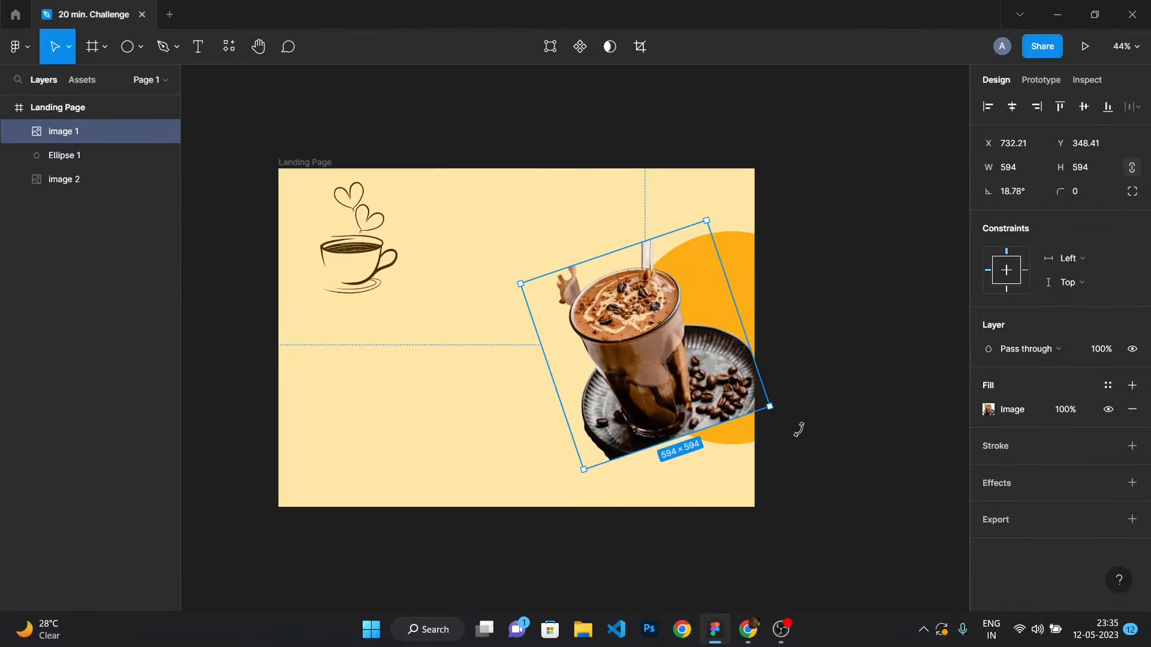
Run the Remove BG plugin on the rotated shake image.
right_click(664, 339)
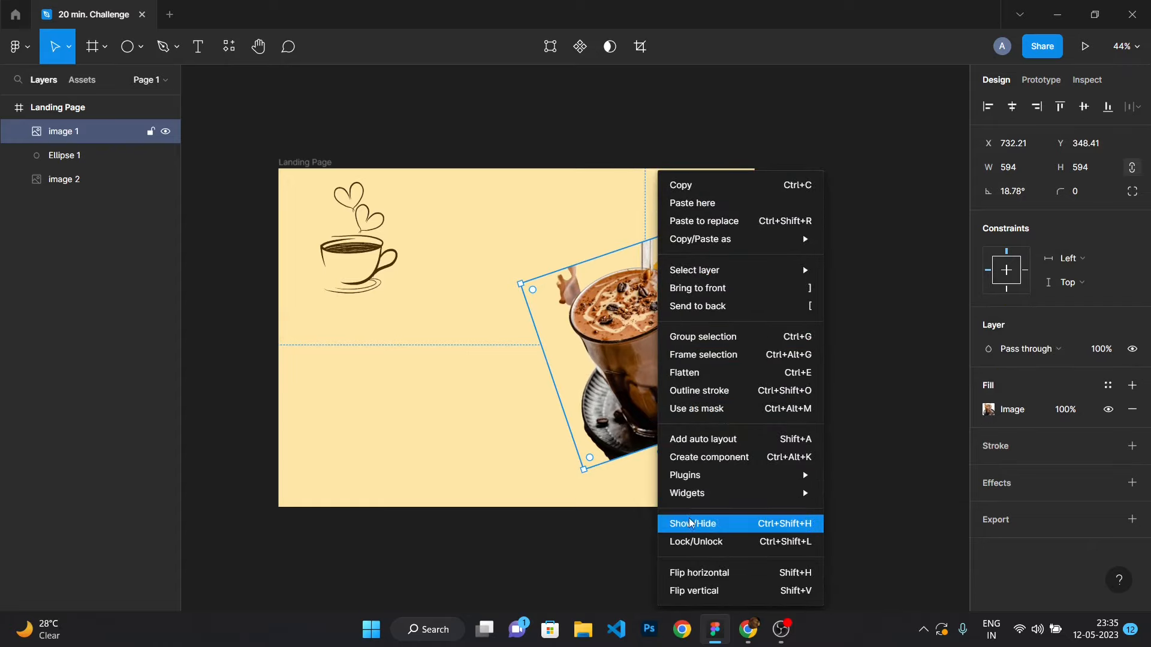
mouse_move(690, 475)
mouse_move(877, 309)
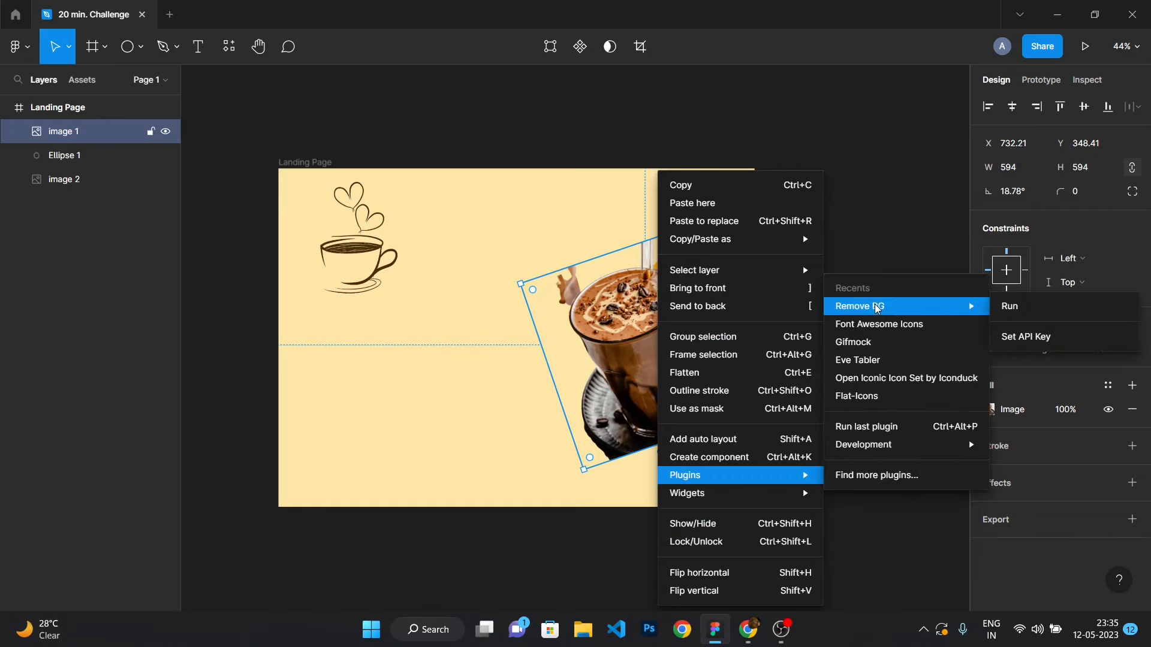
click(1008, 308)
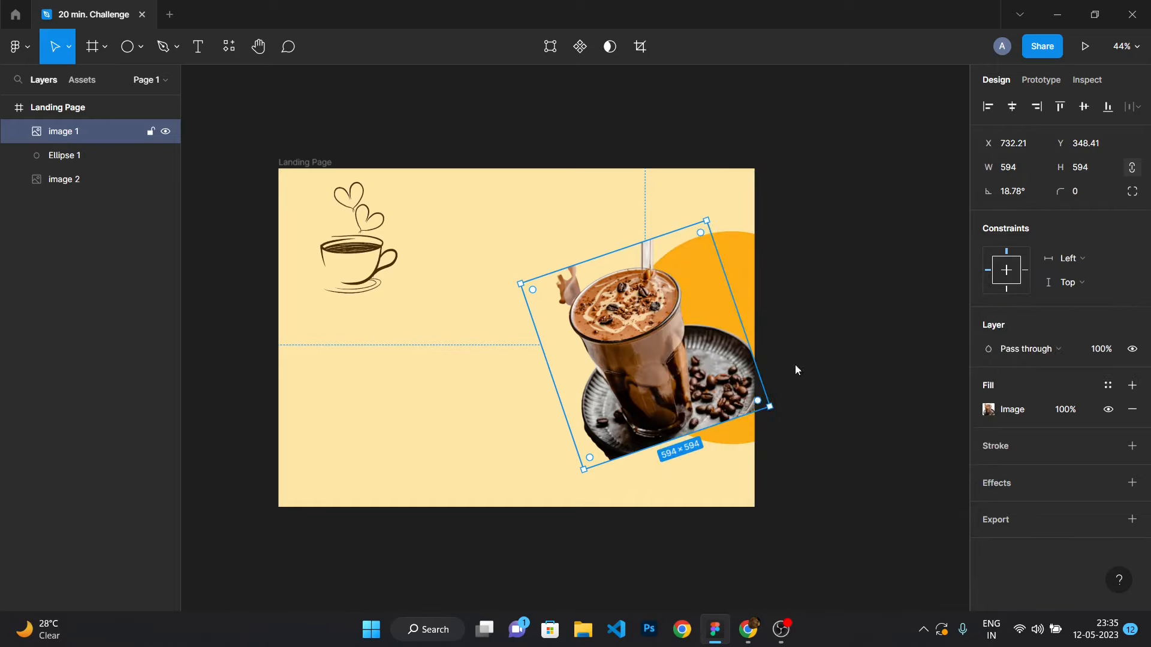
Open remove.bg in a new browser tab.
click(636, 406)
click(888, 368)
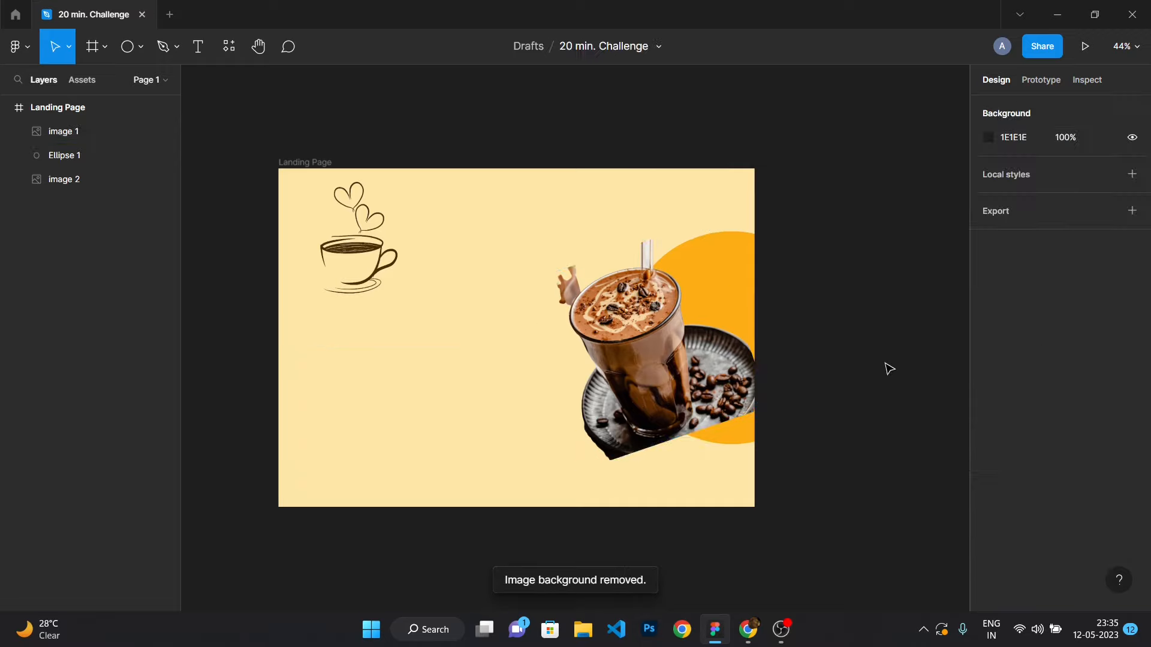
scroll(789, 386, up, 6)
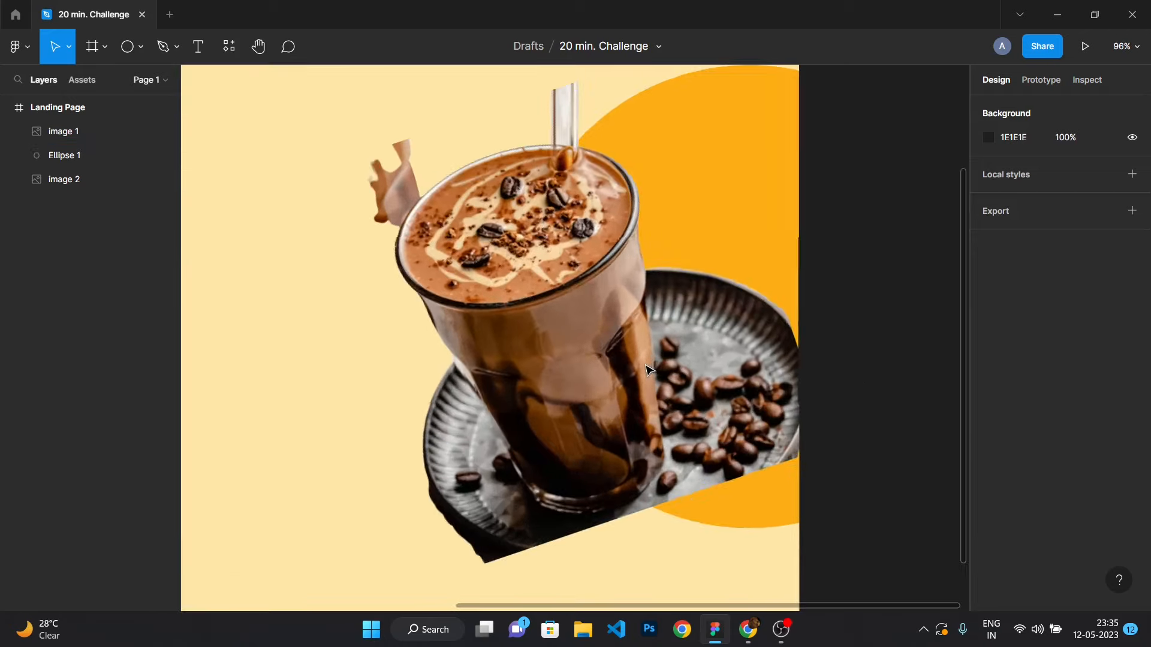
click(748, 630)
triple_click(240, 73)
click(389, 14)
text(remove.bg)
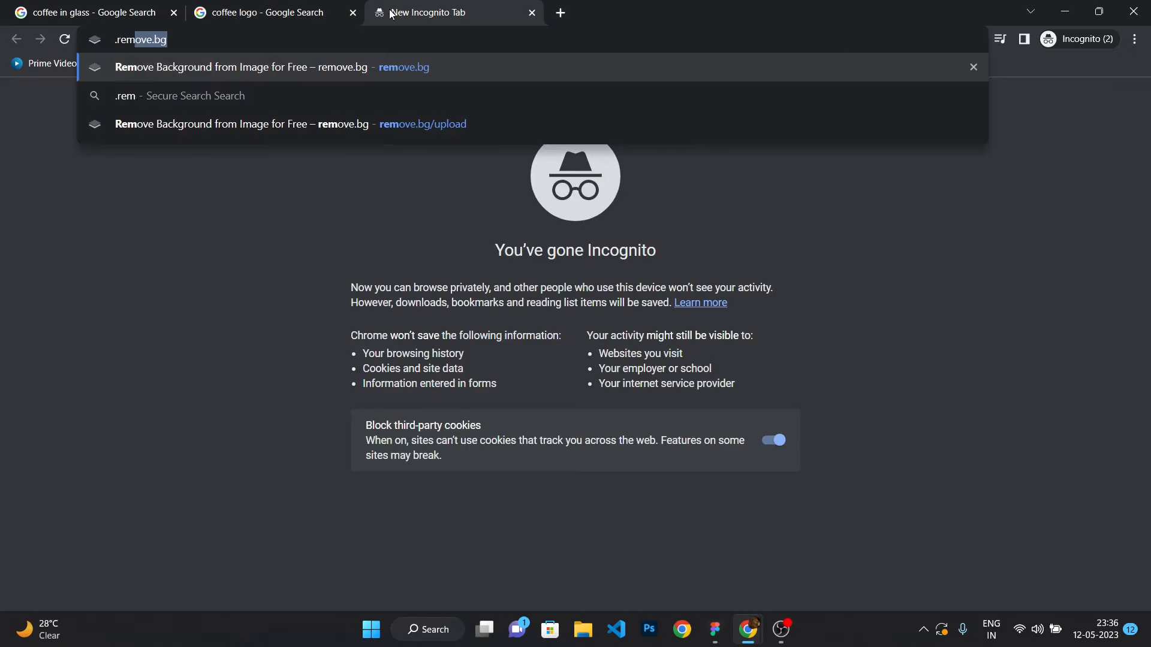
key(Return)
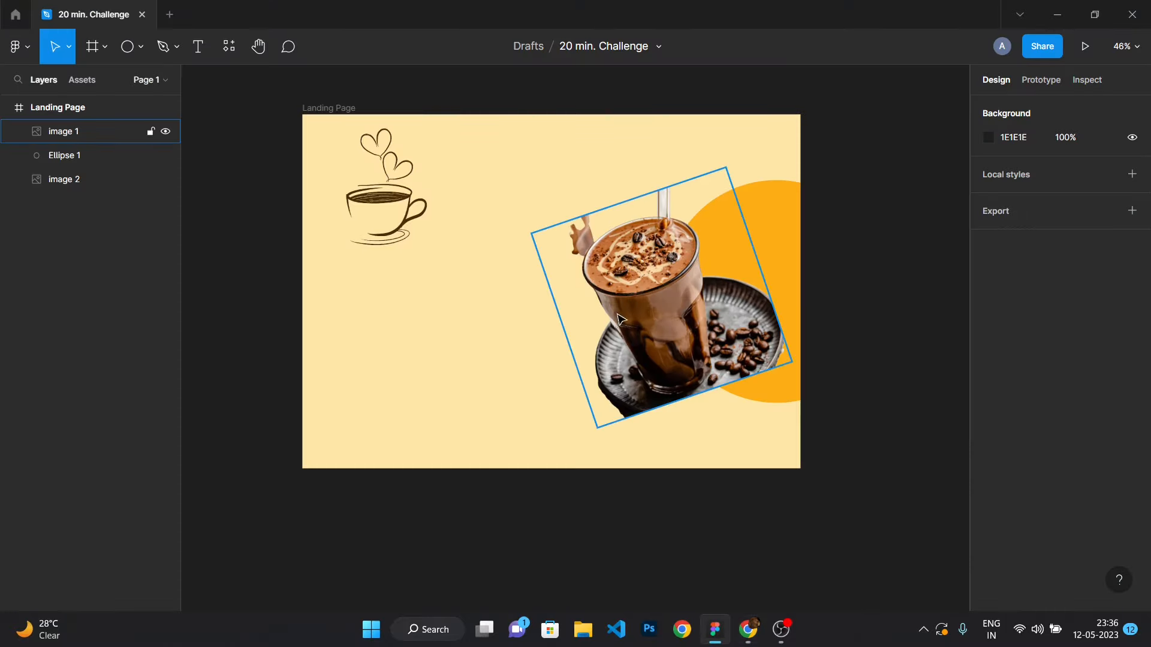
Copy the shake image from the design and paste it into remove.bg.
drag(622, 324, 622, 303)
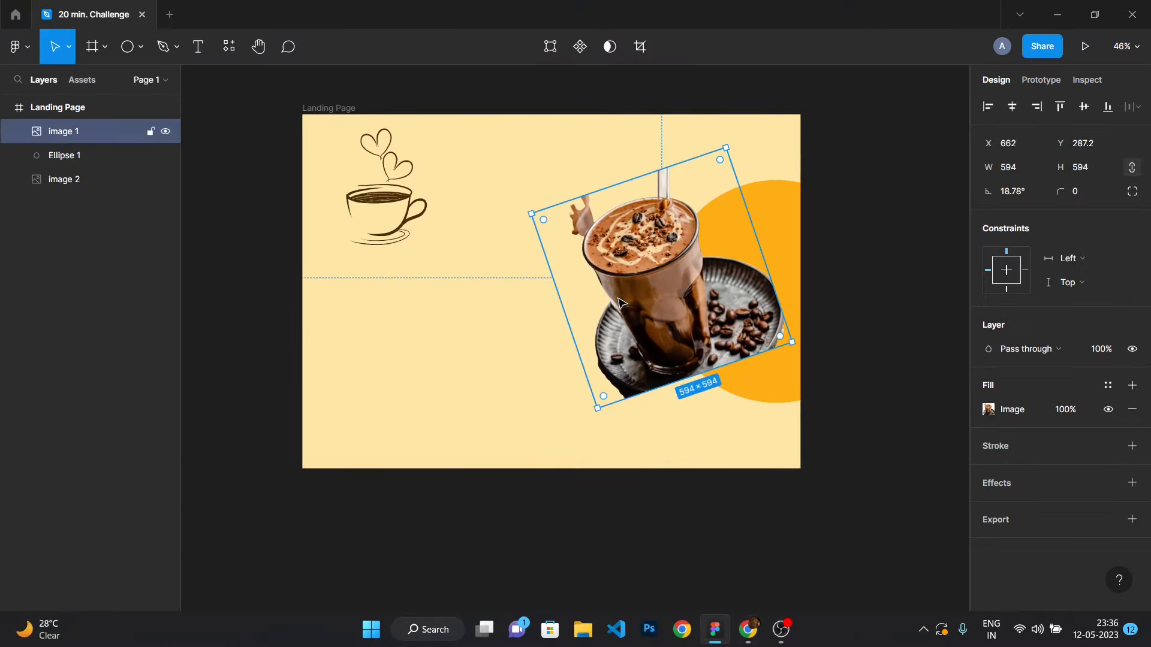
key(alt+Tab)
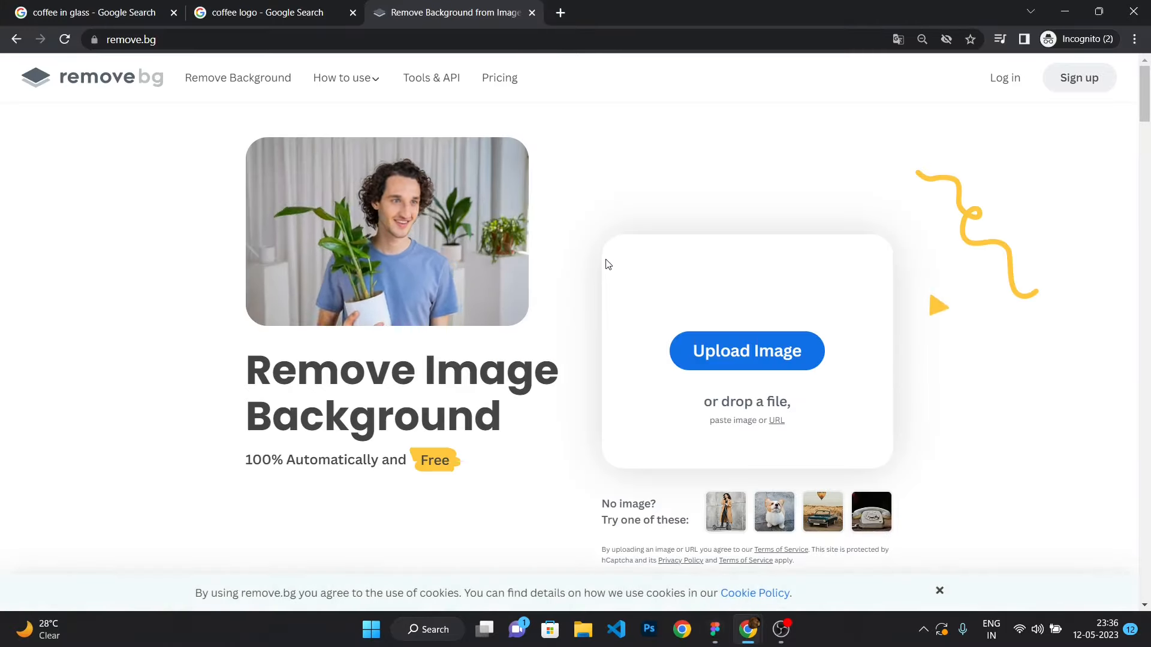
key(ctrl+v)
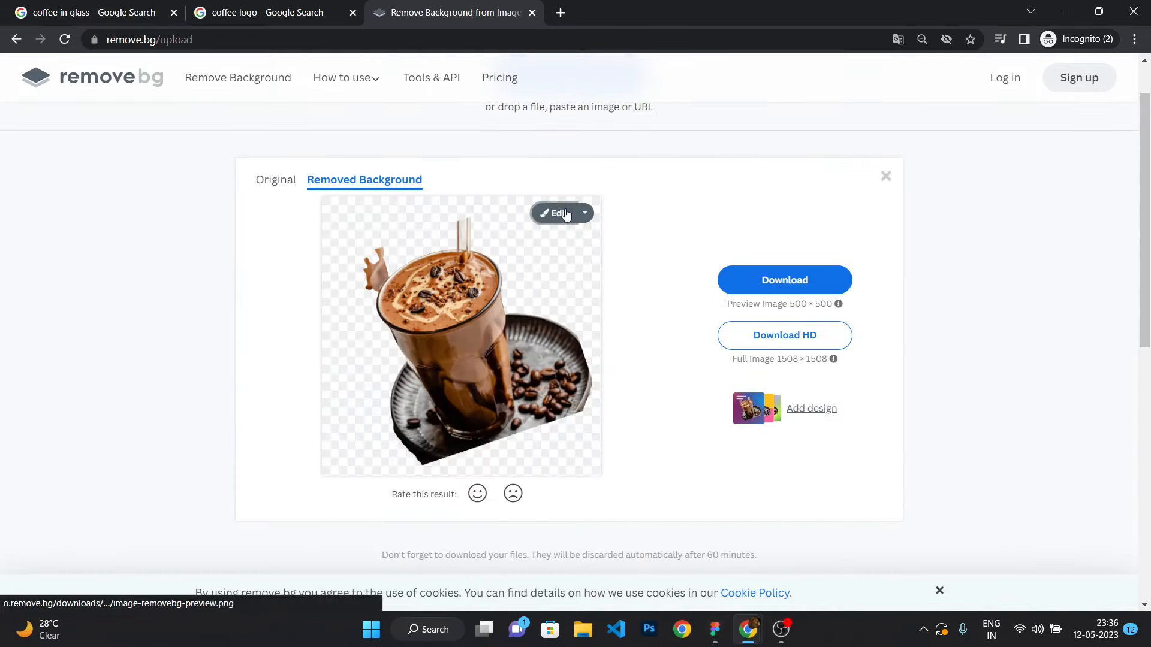
Erase the plate from the shake image in remove.bg's editor and download the result.
click(566, 214)
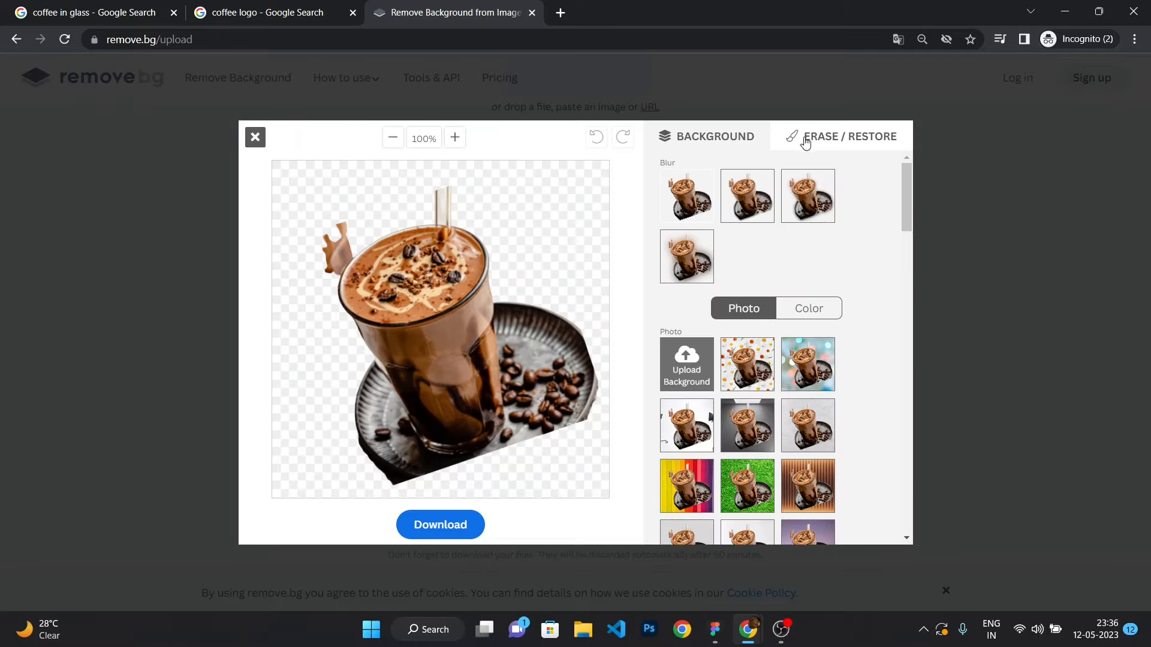
click(805, 140)
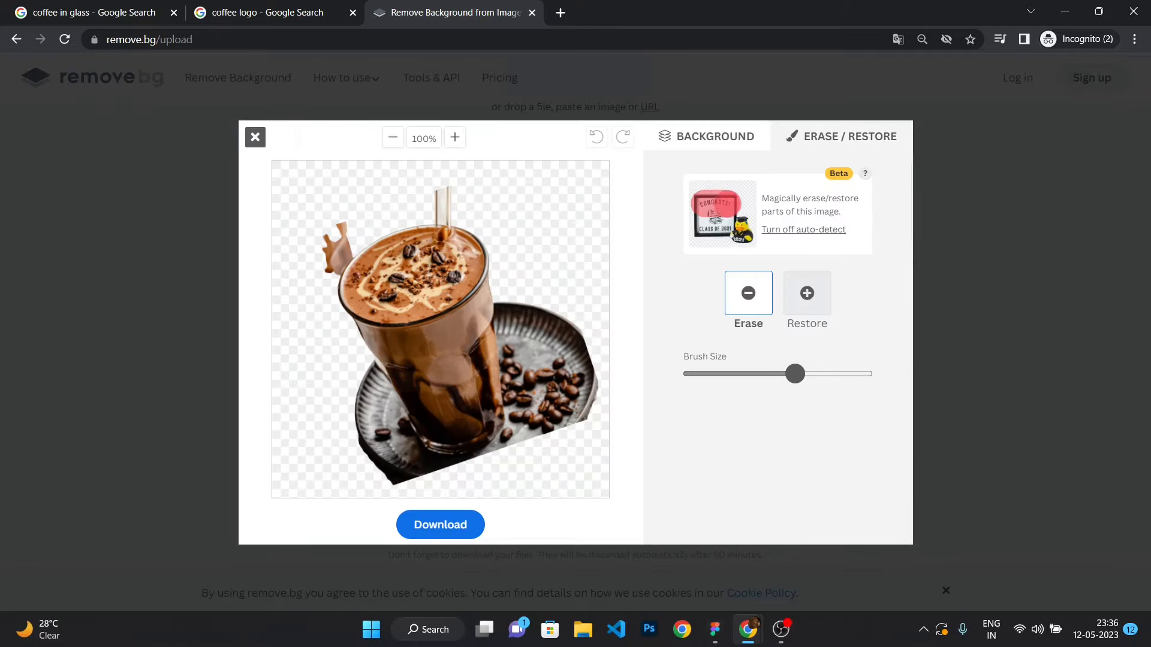
click(543, 330)
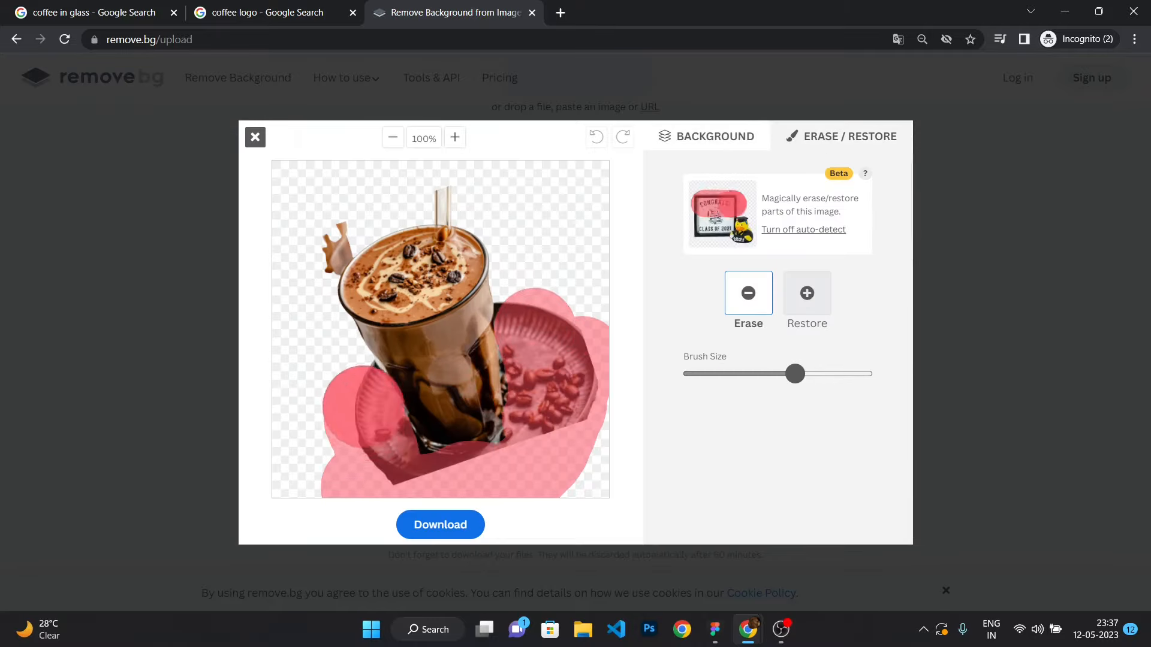
click(440, 524)
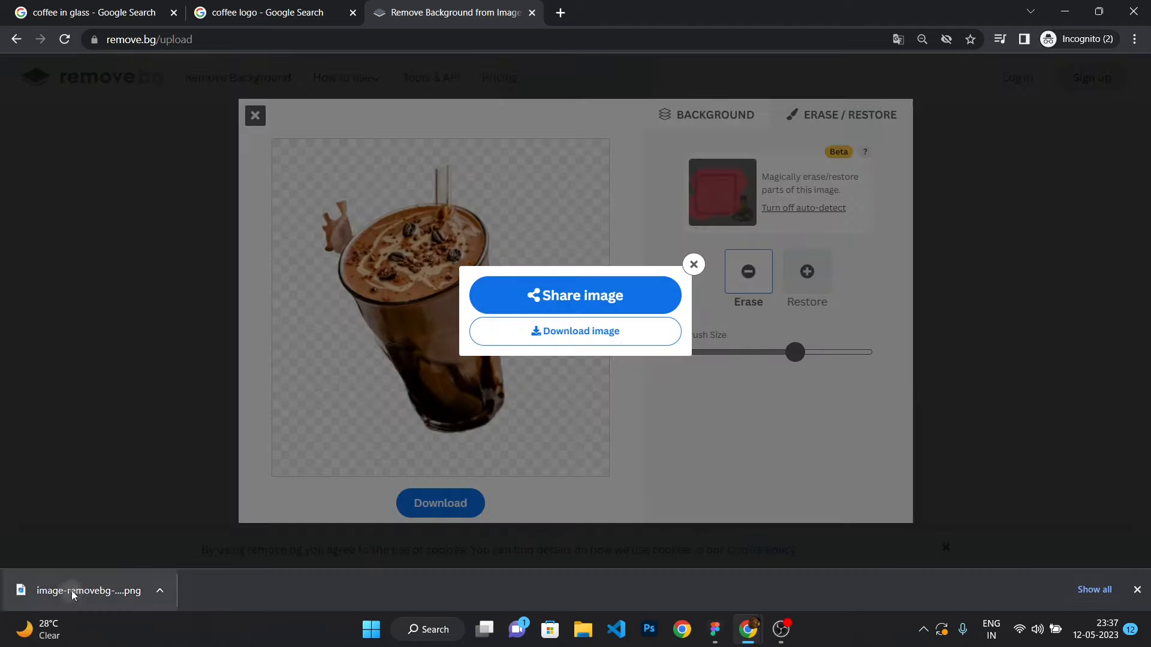
Drag the downloaded cutout PNG into the frame and delete the original shake image.
drag(71, 591, 534, 246)
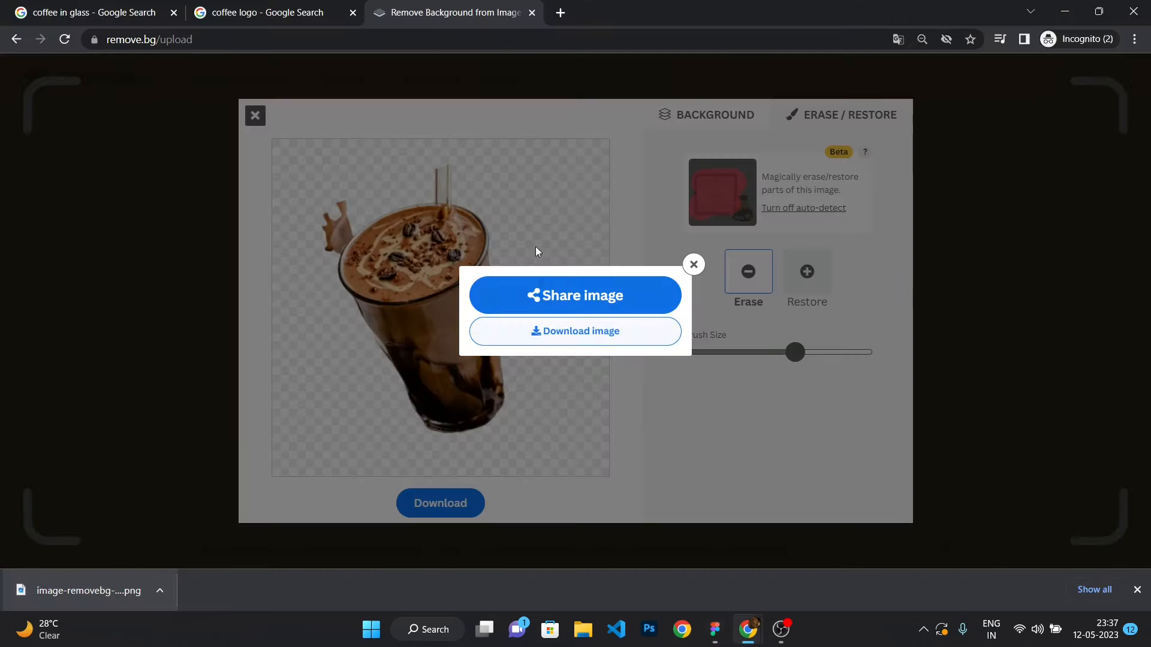
drag(535, 246, 537, 16)
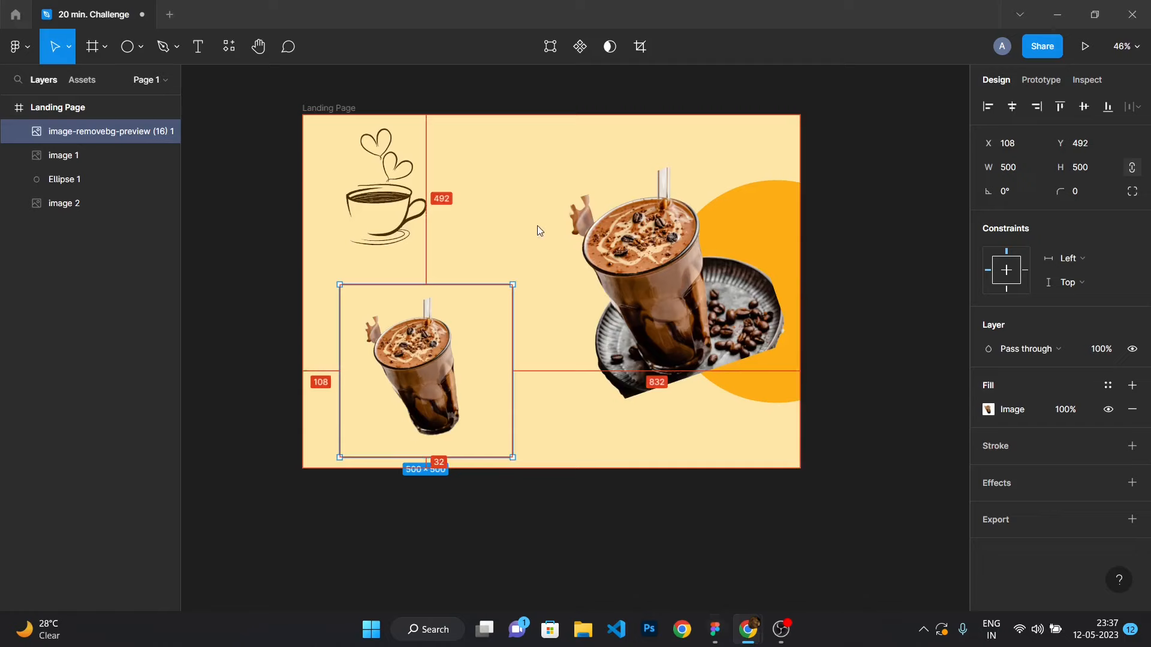
click(619, 262)
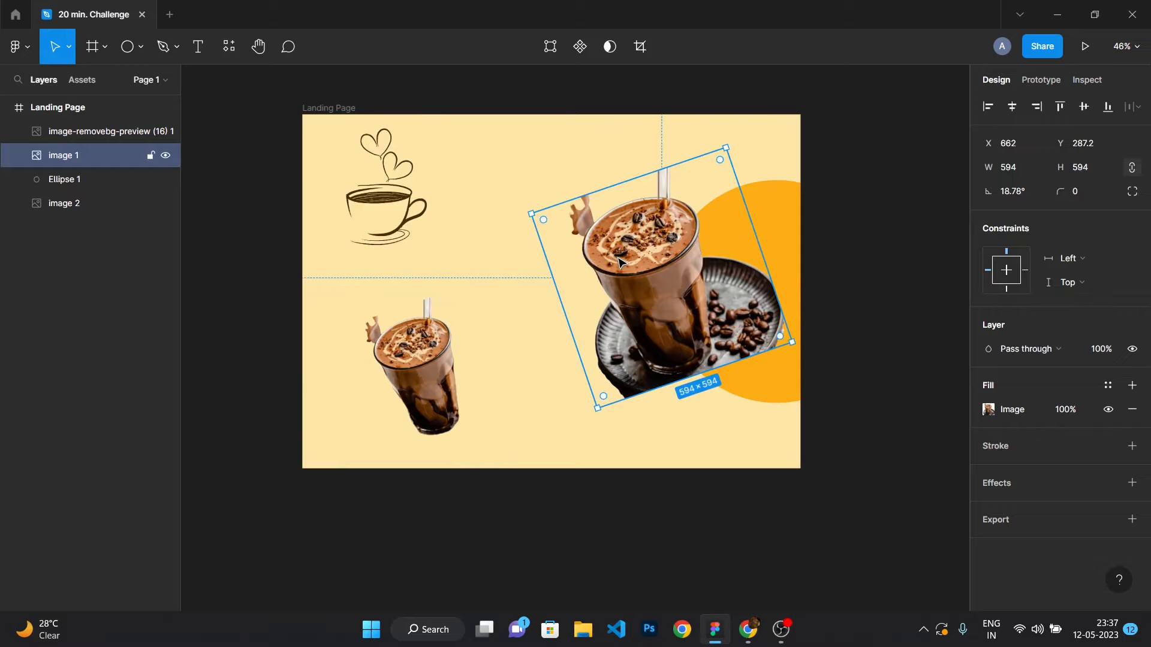
key(Delete)
Move the cutout over the circle, enlarge it to about 819 px square and rotate it about 11°.
drag(425, 375, 630, 295)
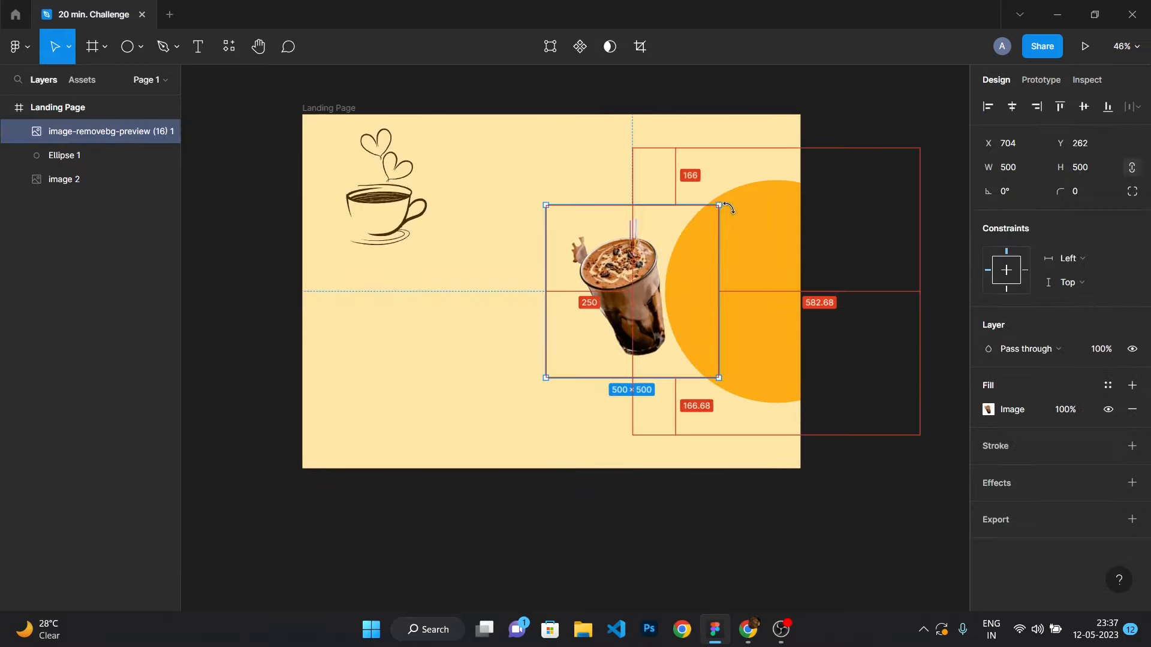
drag(719, 205, 756, 167)
drag(642, 309, 676, 316)
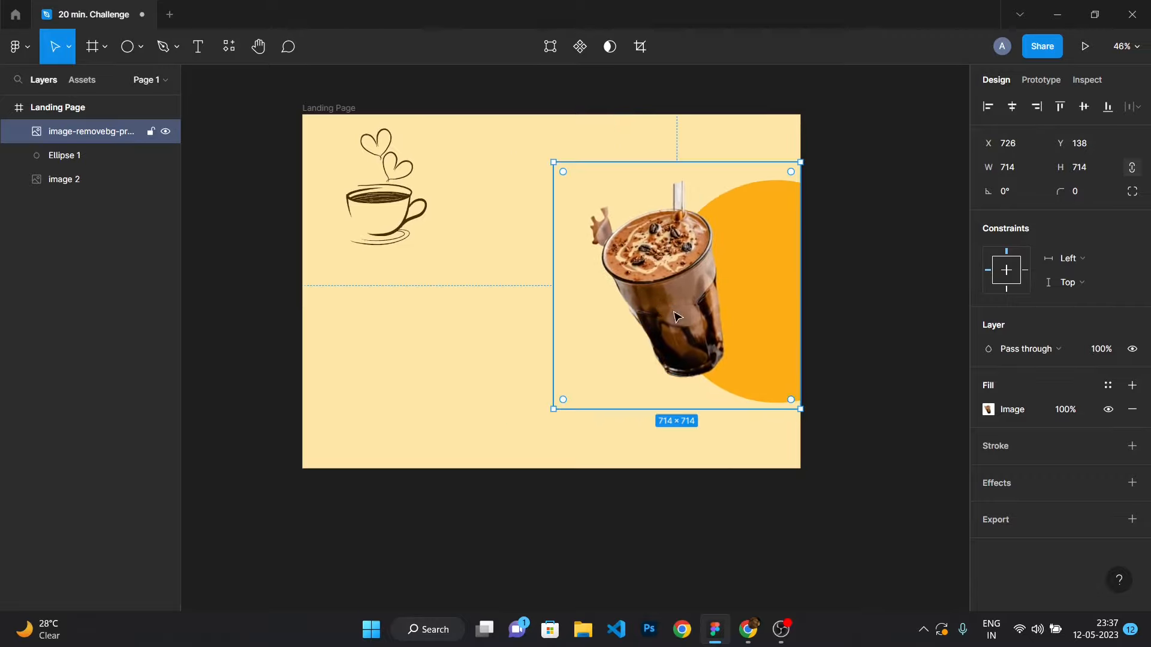
drag(807, 418, 812, 380)
drag(678, 304, 678, 303)
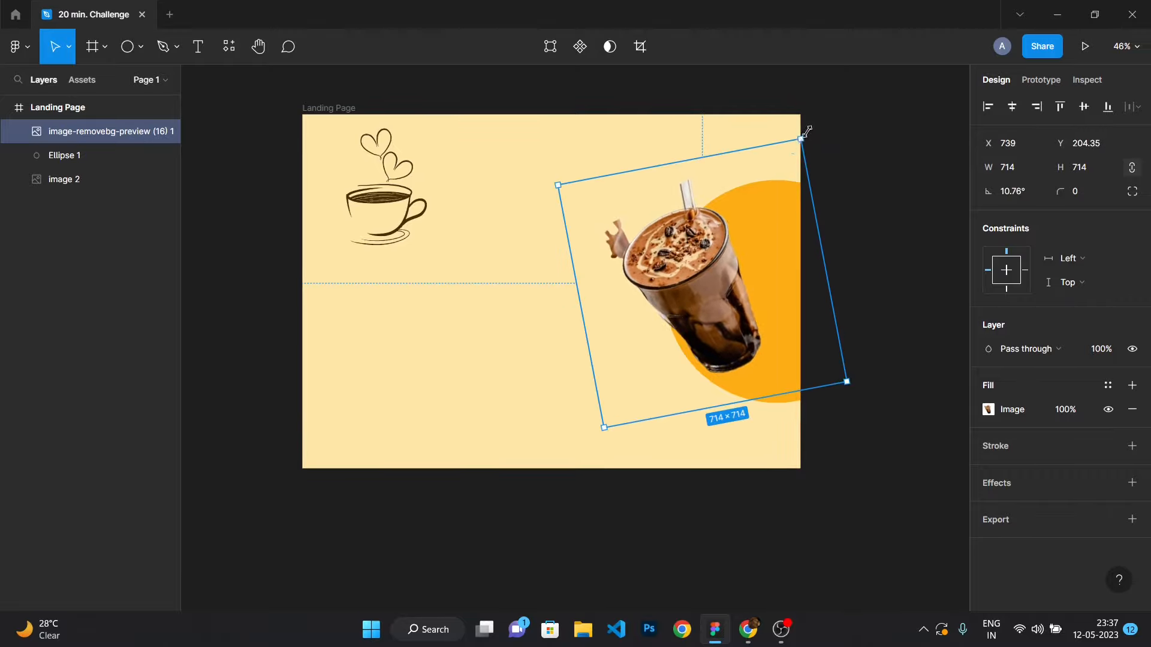
drag(807, 131, 823, 110)
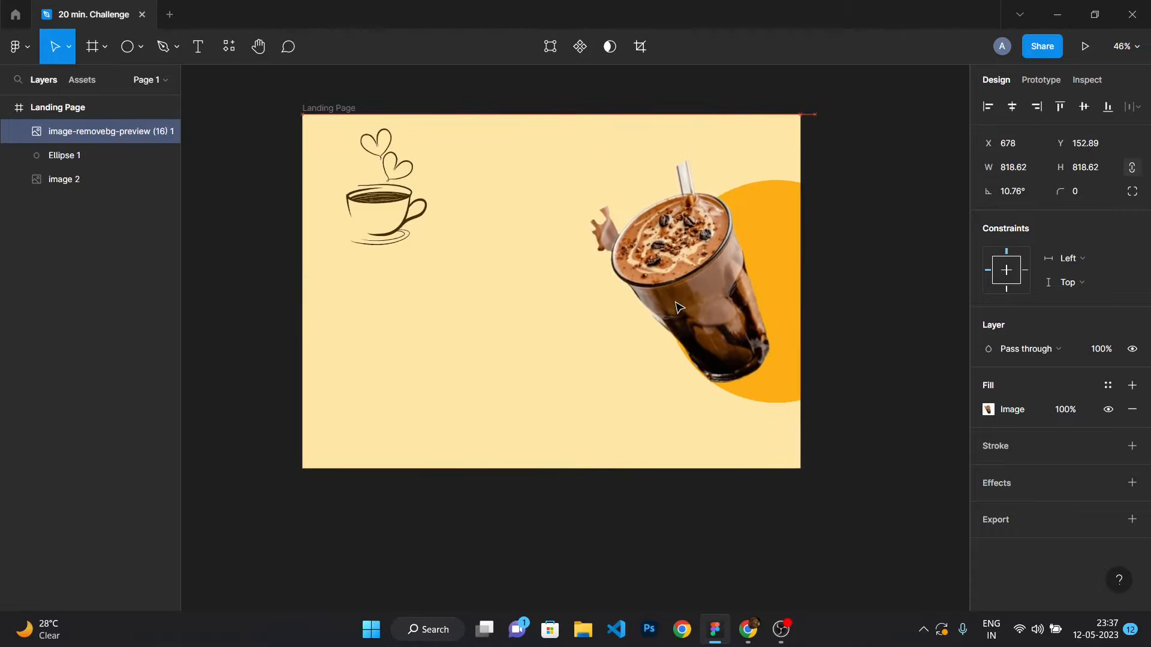
Shrink the coffee cup logo and move it into the frame's top-left corner.
click(886, 226)
scroll(637, 310, down, 2)
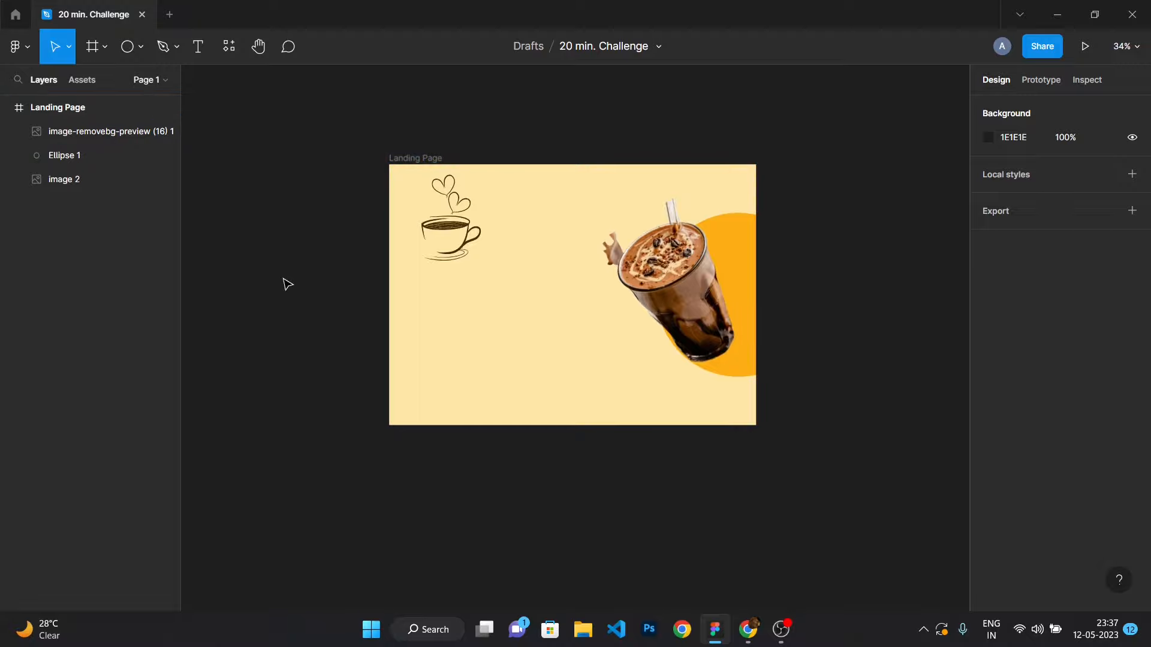
scroll(354, 242, up, 3)
click(593, 157)
scroll(595, 156, up, 1)
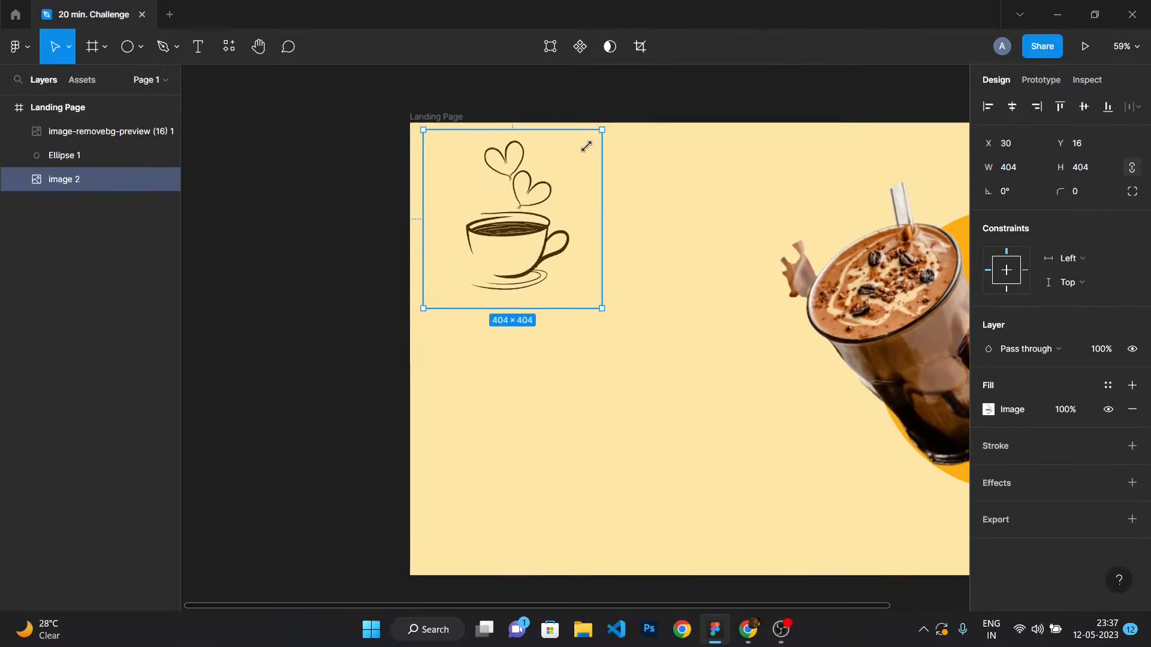
drag(586, 147, 543, 189)
drag(514, 227, 478, 179)
click(341, 196)
Add a "Home" text label near the top of the frame and set its font size to 25.
scroll(522, 211, down, 5)
scroll(666, 211, up, 5)
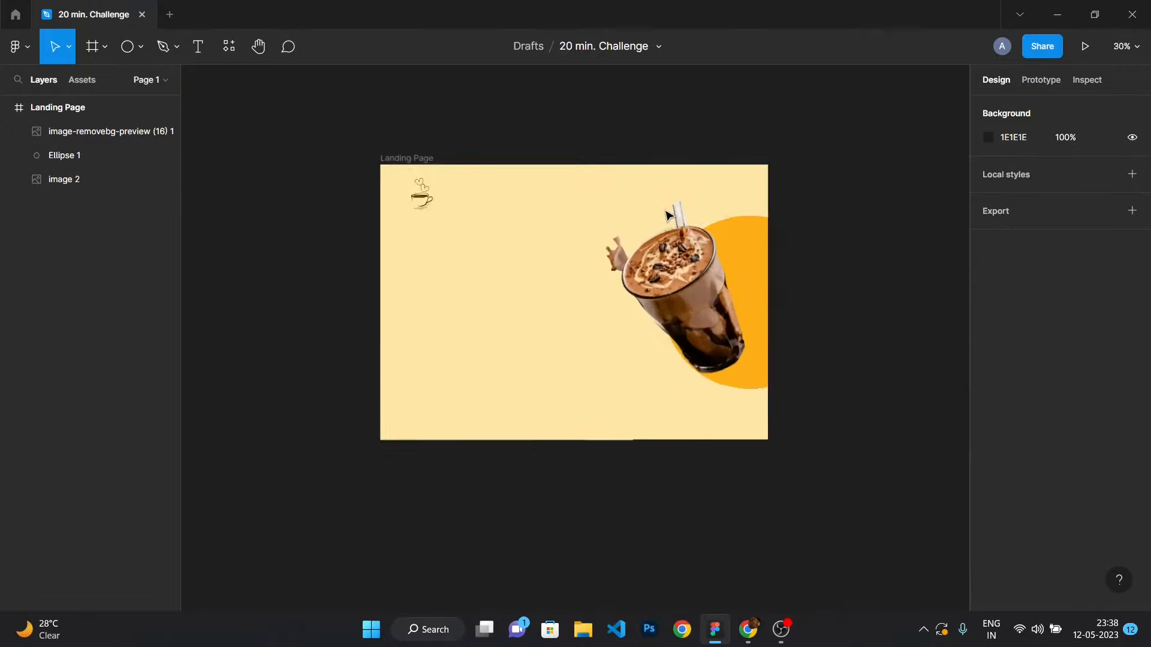
key(t)
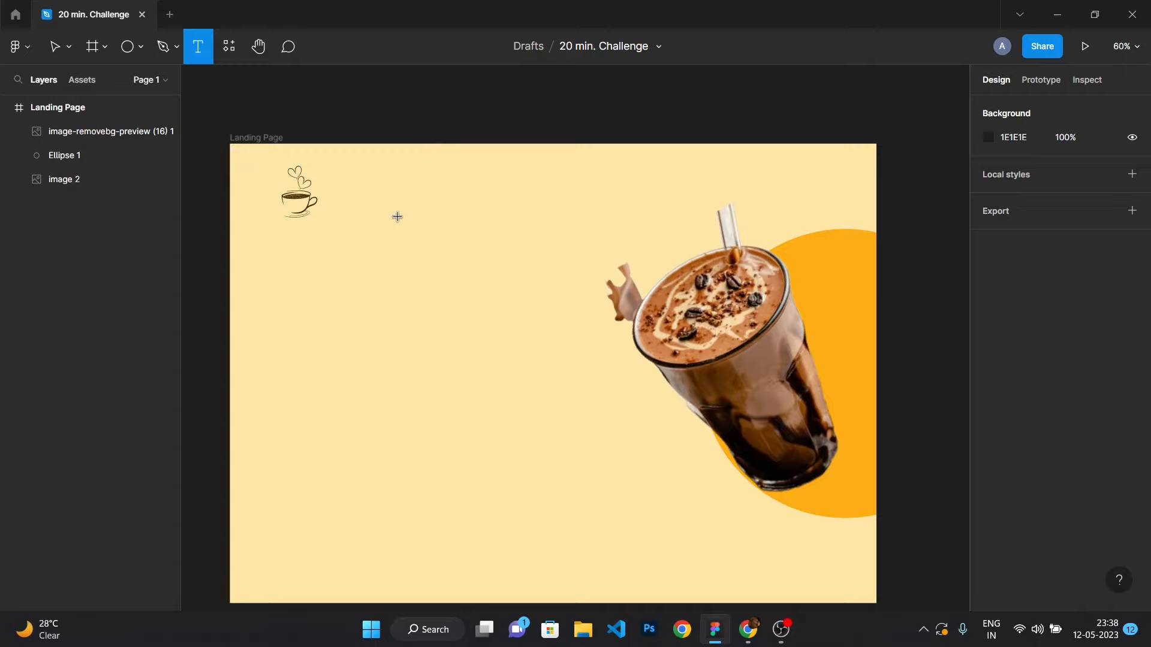
click(397, 216)
text(Home)
key(Escape)
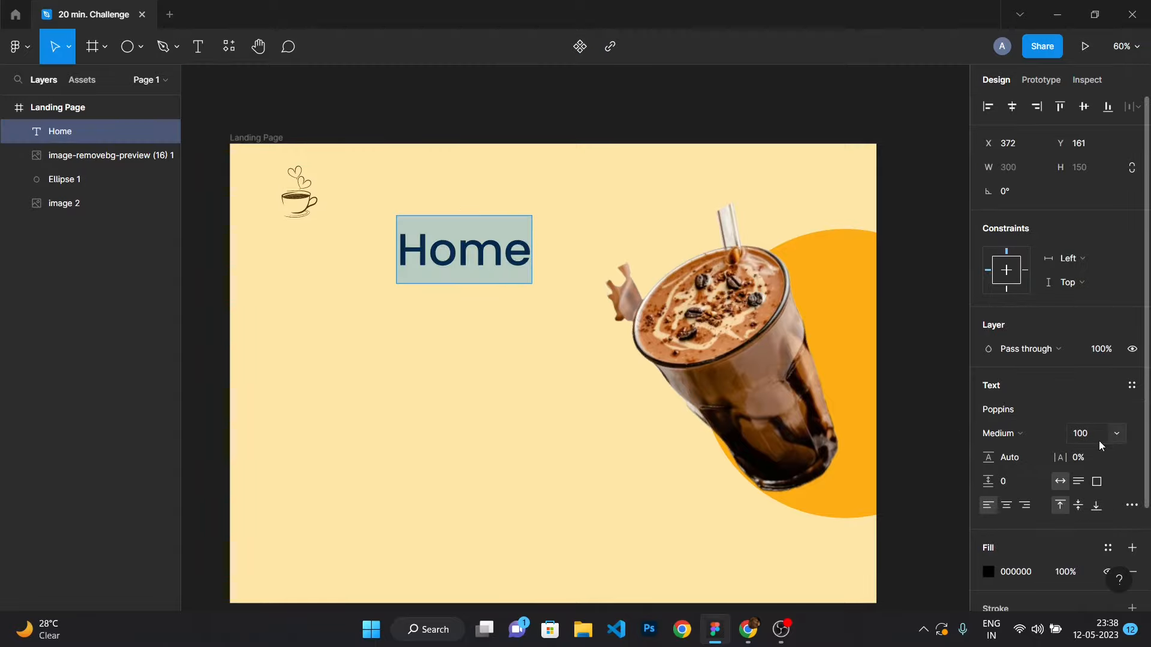
key(Return)
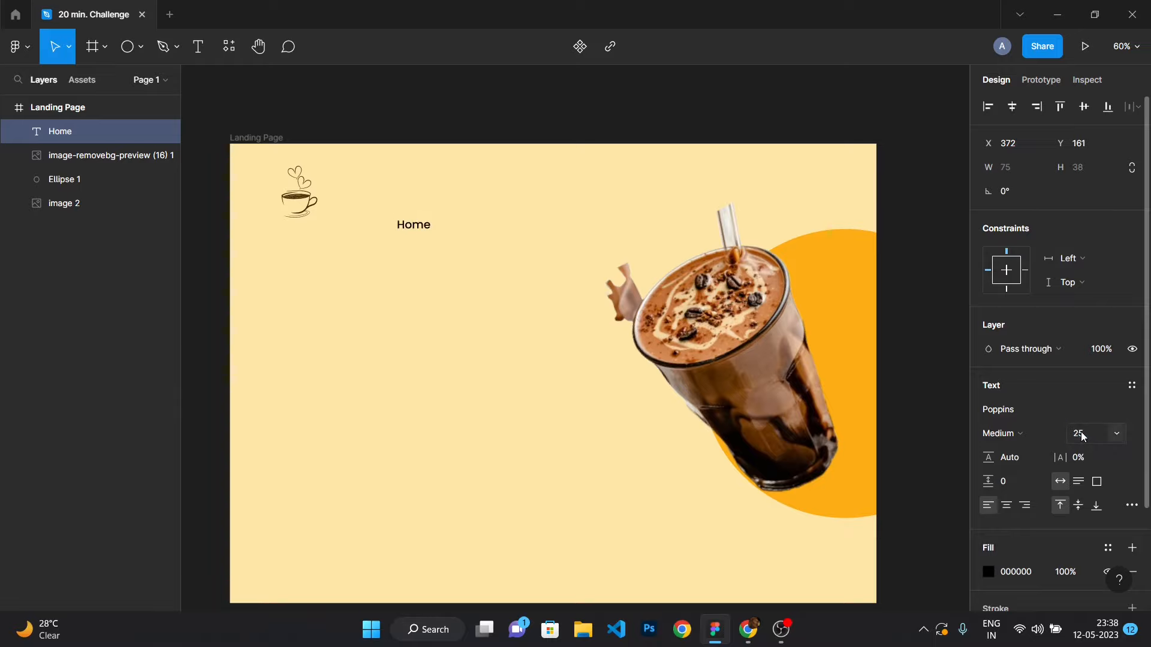
Change the Home label's font weight to Regular.
scroll(500, 268, down, 2)
key(Escape)
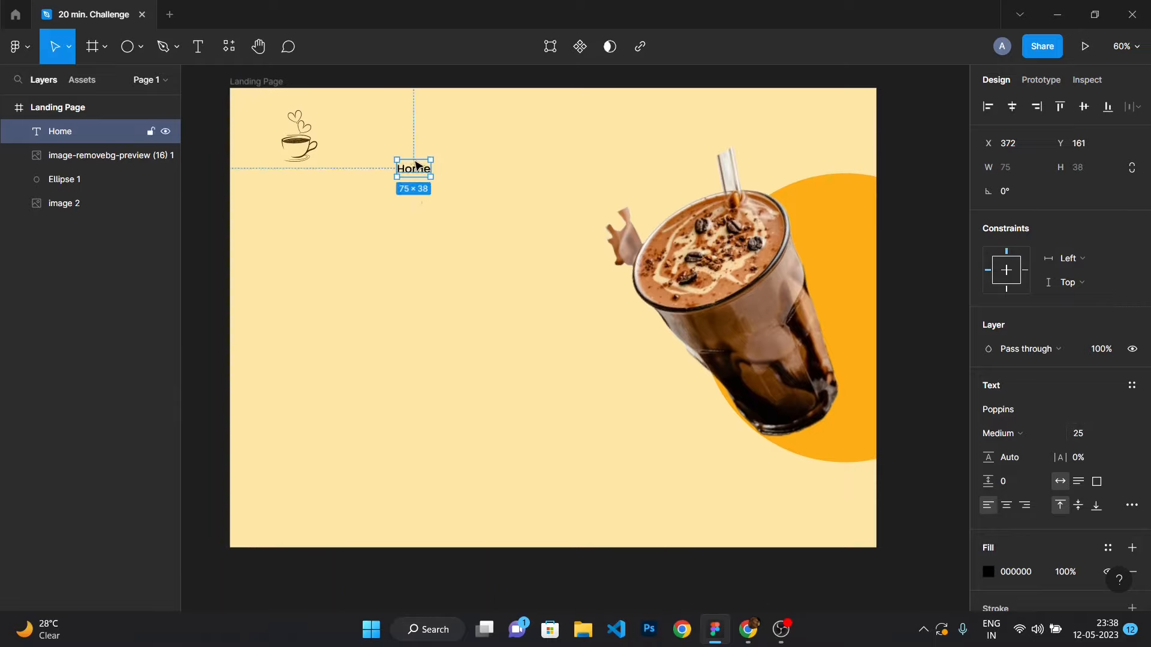
double_click(412, 171)
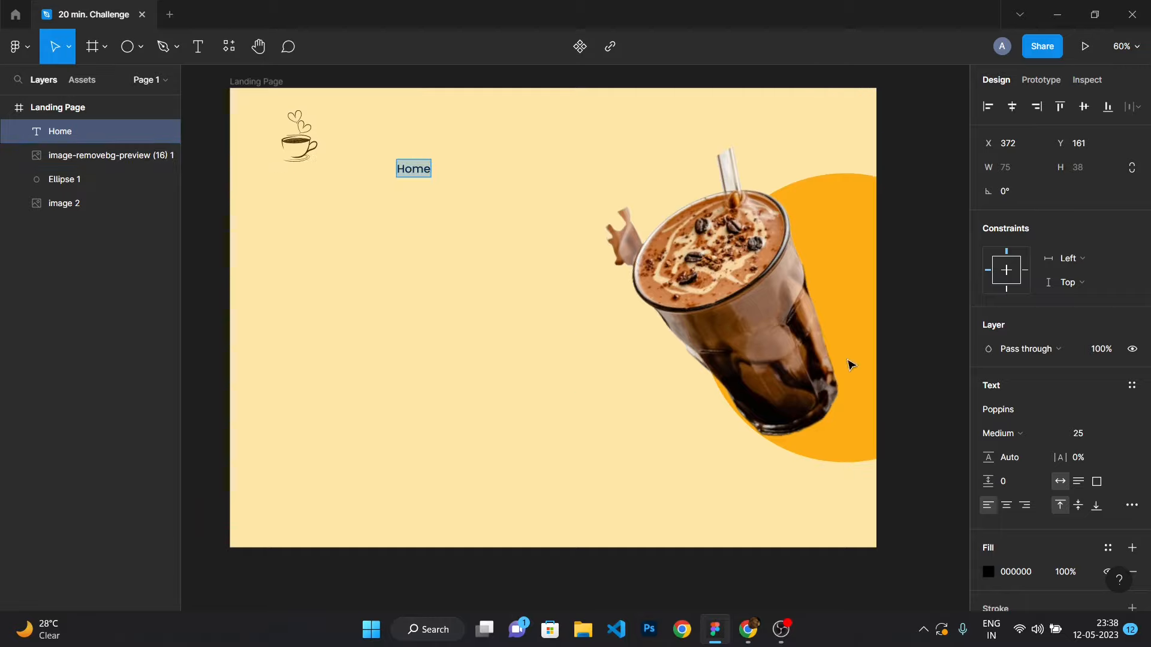
click(1007, 433)
click(1045, 327)
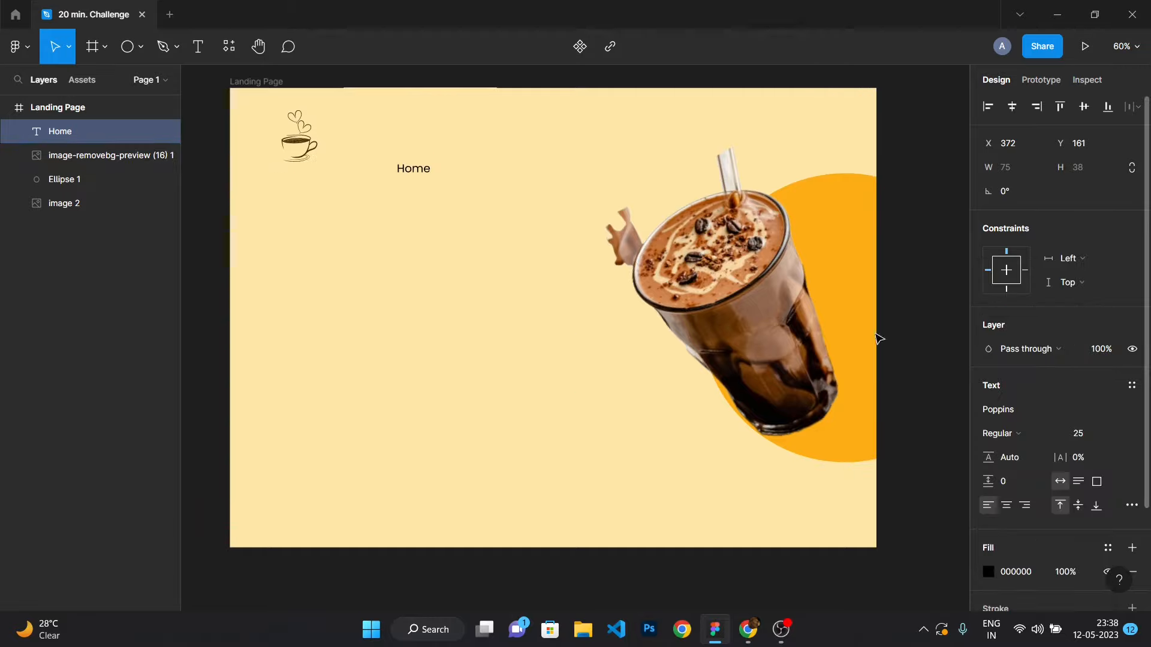
key(Escape)
Duplicate the Home label into a row of four and rename the copies About, Products and Contact Us.
click(422, 211)
click(415, 175)
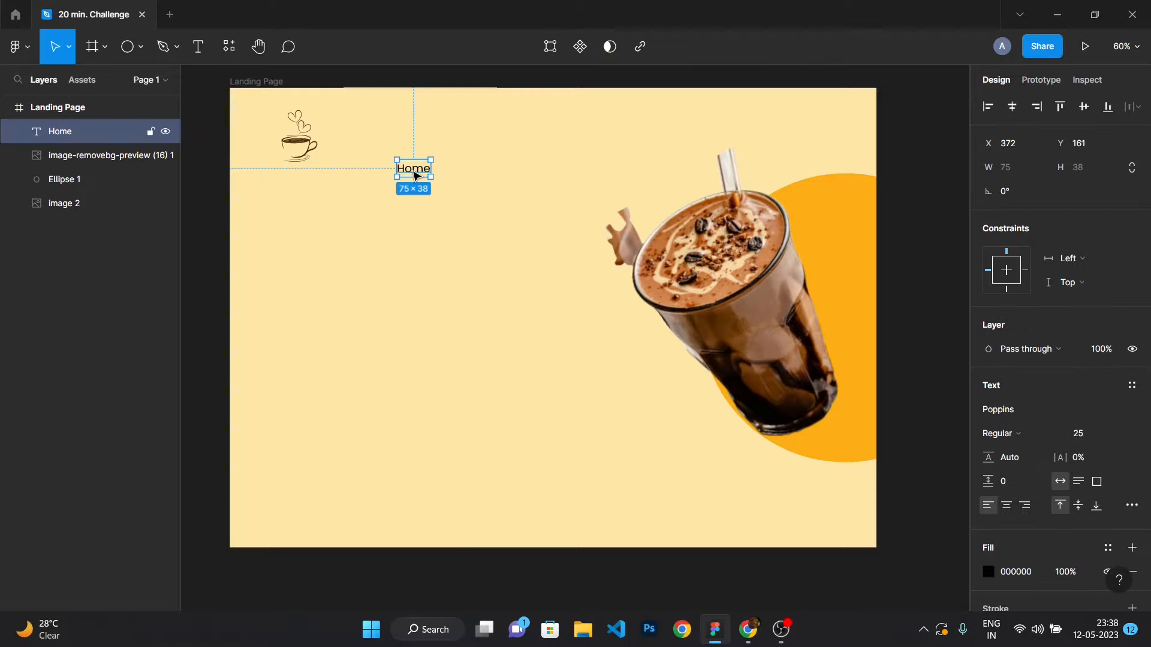
drag(414, 175, 576, 170)
click(465, 172)
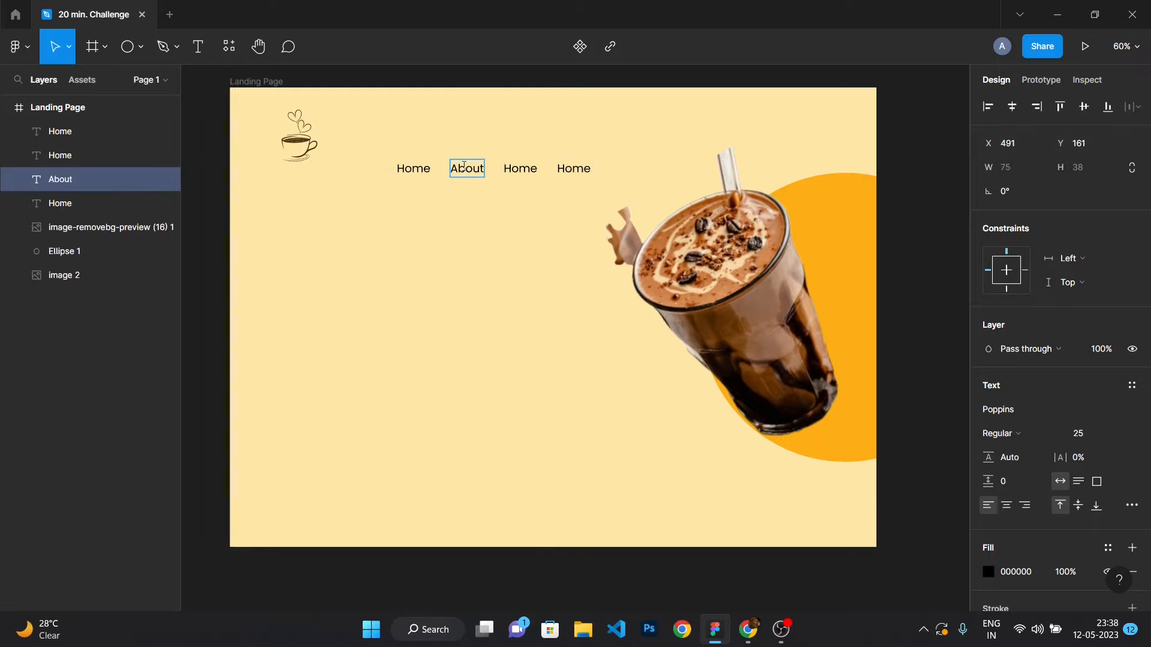
click(508, 171)
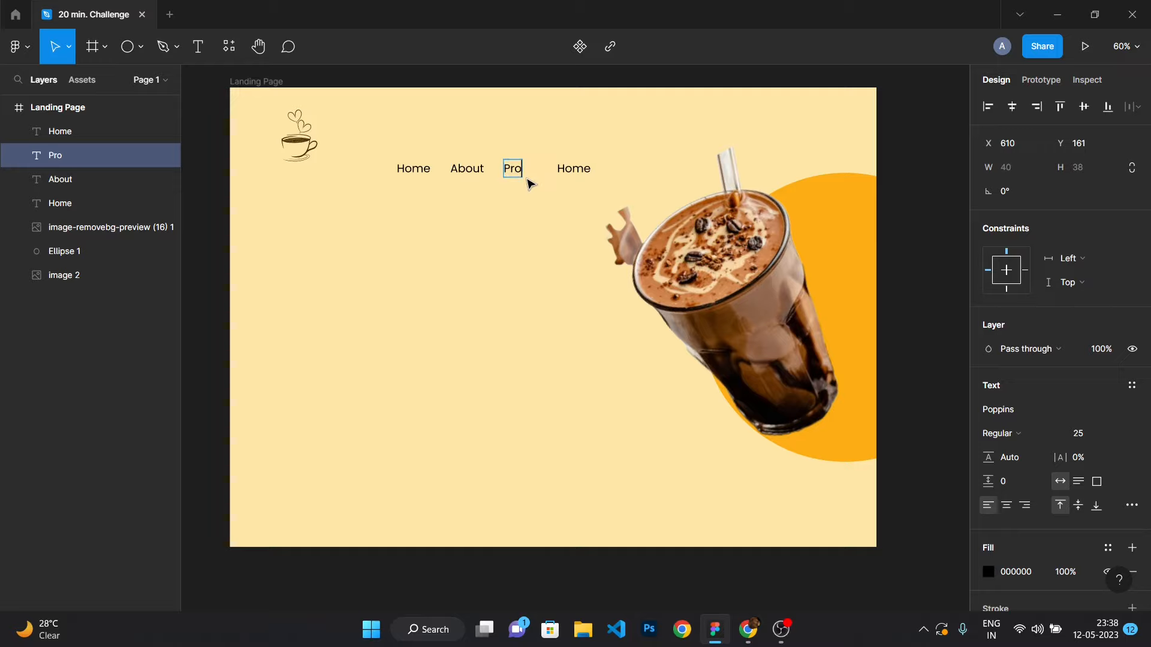
double_click(585, 168)
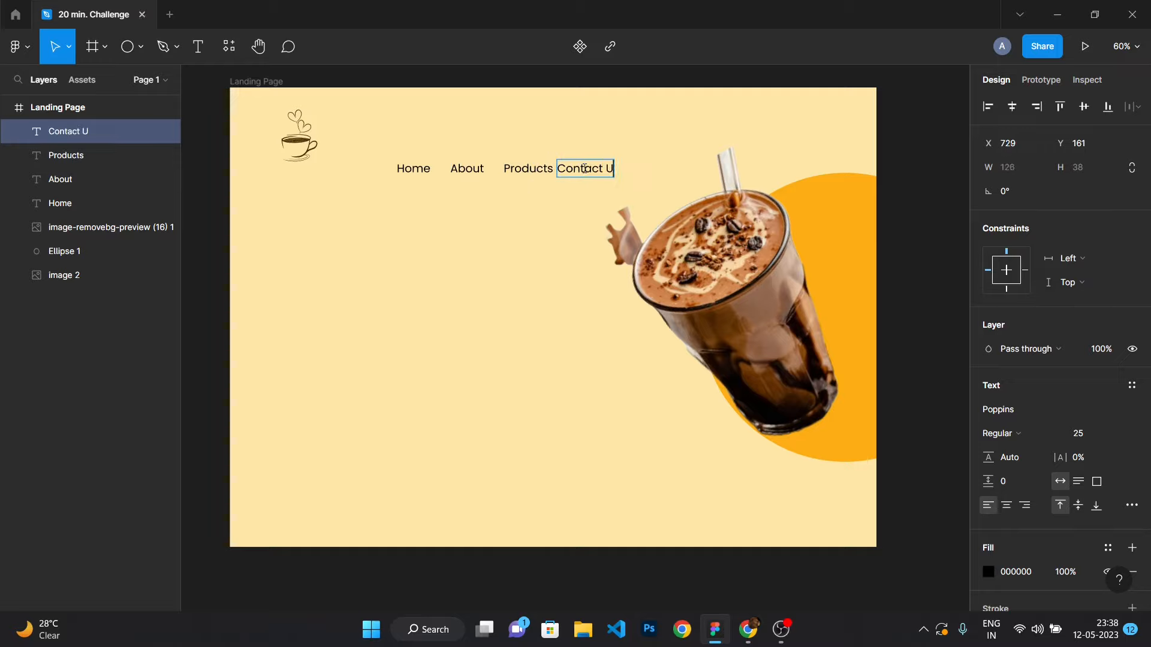
Select the four navigation labels and group them.
drag(314, 151, 680, 196)
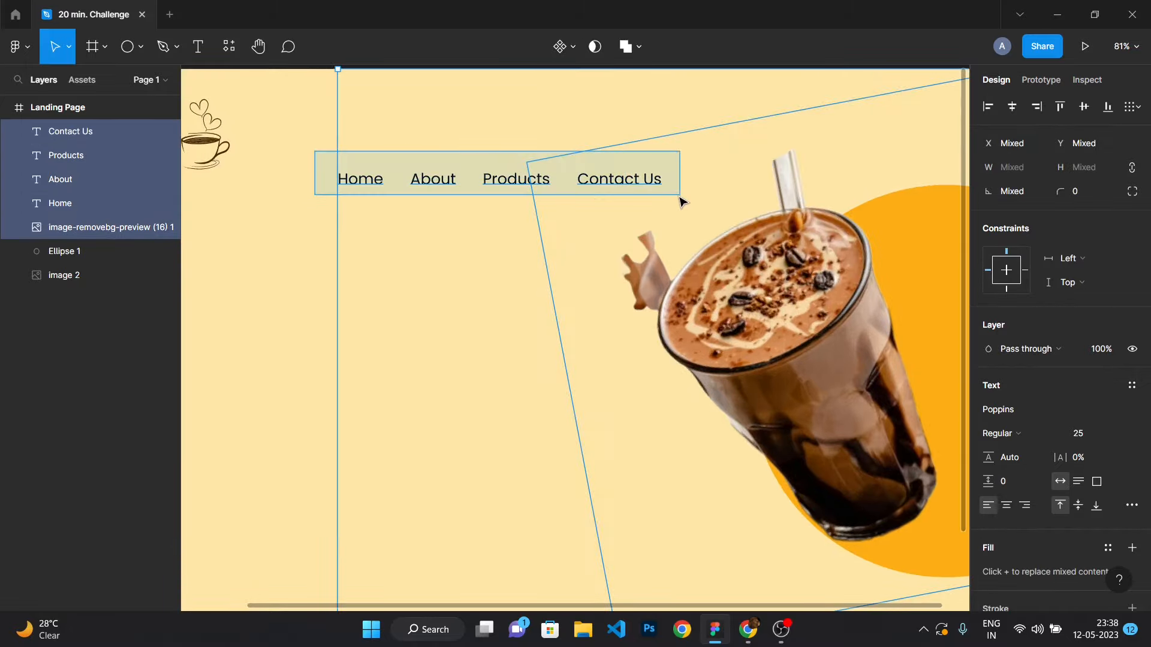
click(304, 290)
scroll(304, 290, down, 3)
click(98, 133)
shift+click(93, 180)
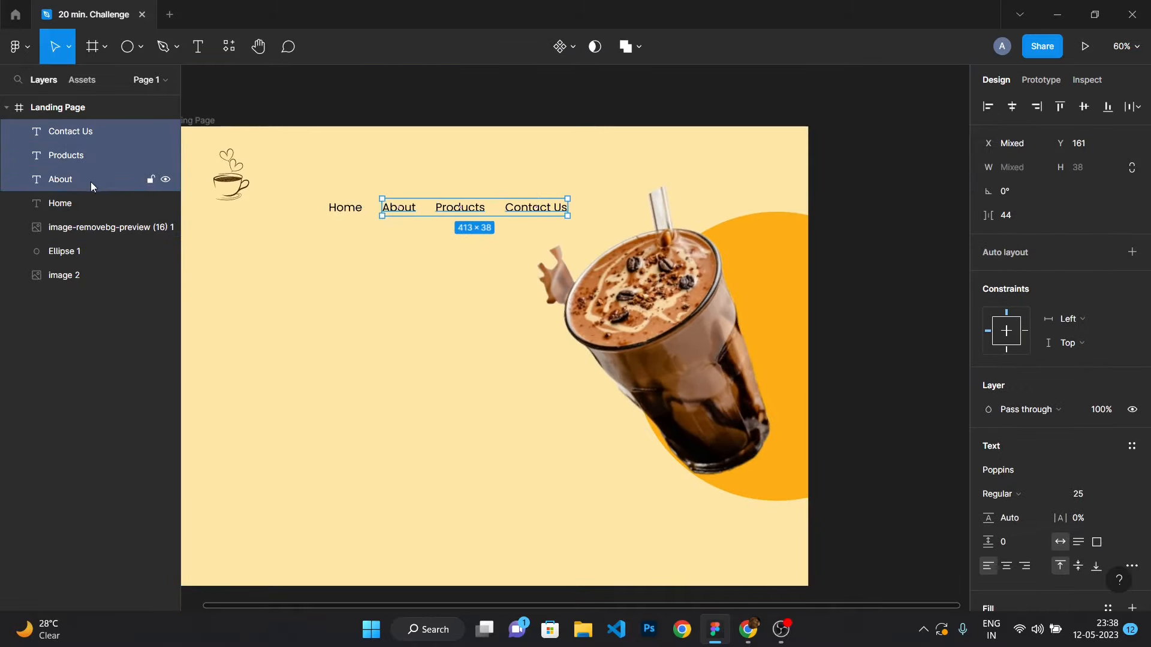
shift+click(94, 203)
key(ctrl+g)
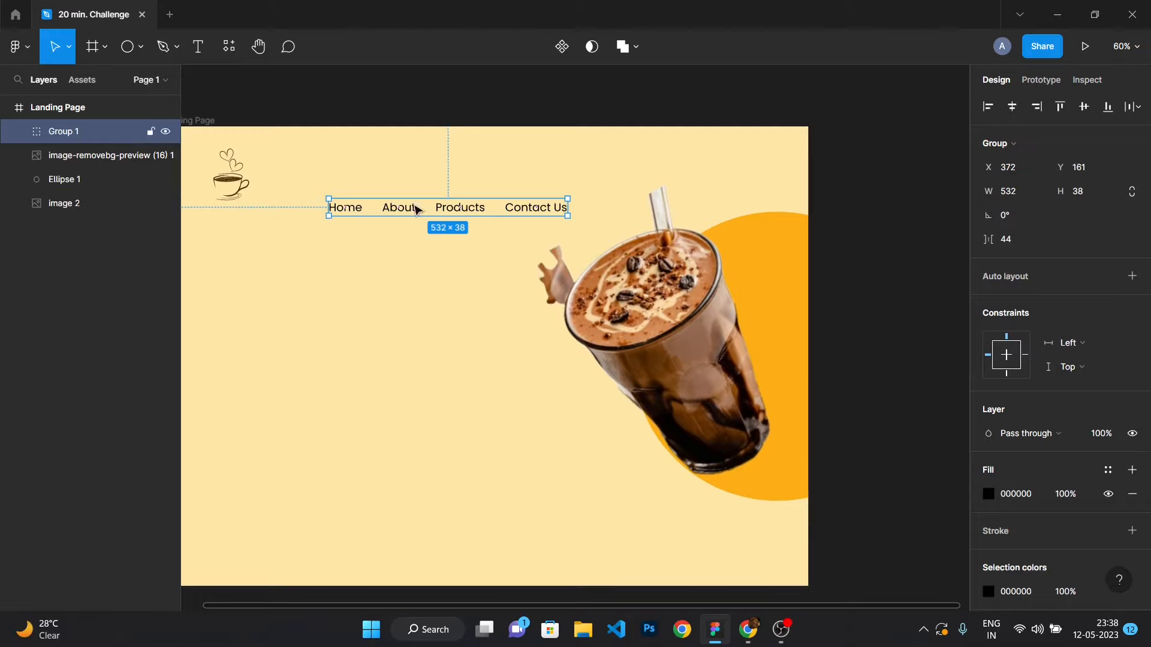
Move the navigation group up toward the top of the frame.
drag(416, 209, 550, 181)
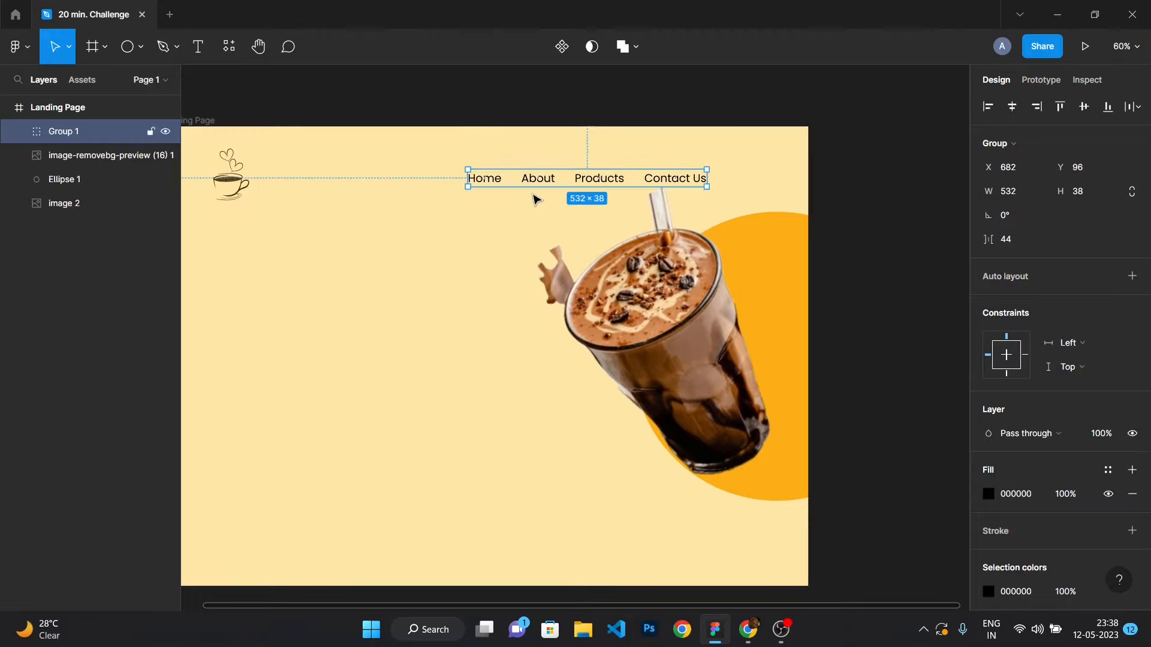
click(468, 264)
scroll(465, 263, down, 1)
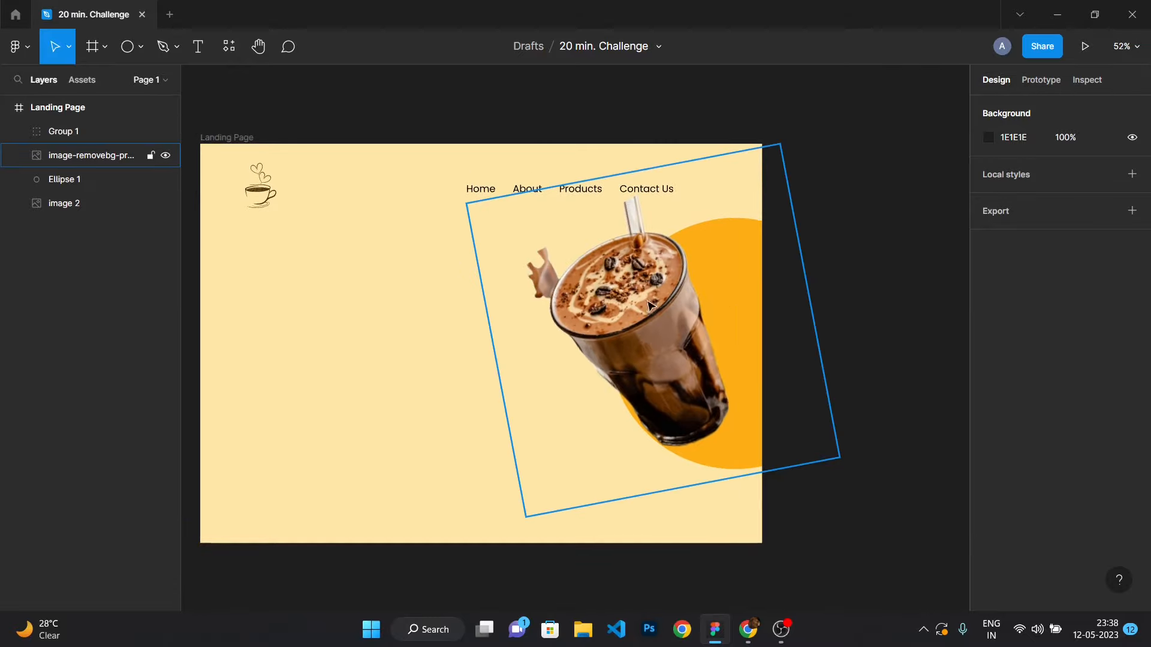
Group the coffee image with the orange circle and move the group slightly down in the frame.
drag(370, 248, 827, 404)
click(288, 305)
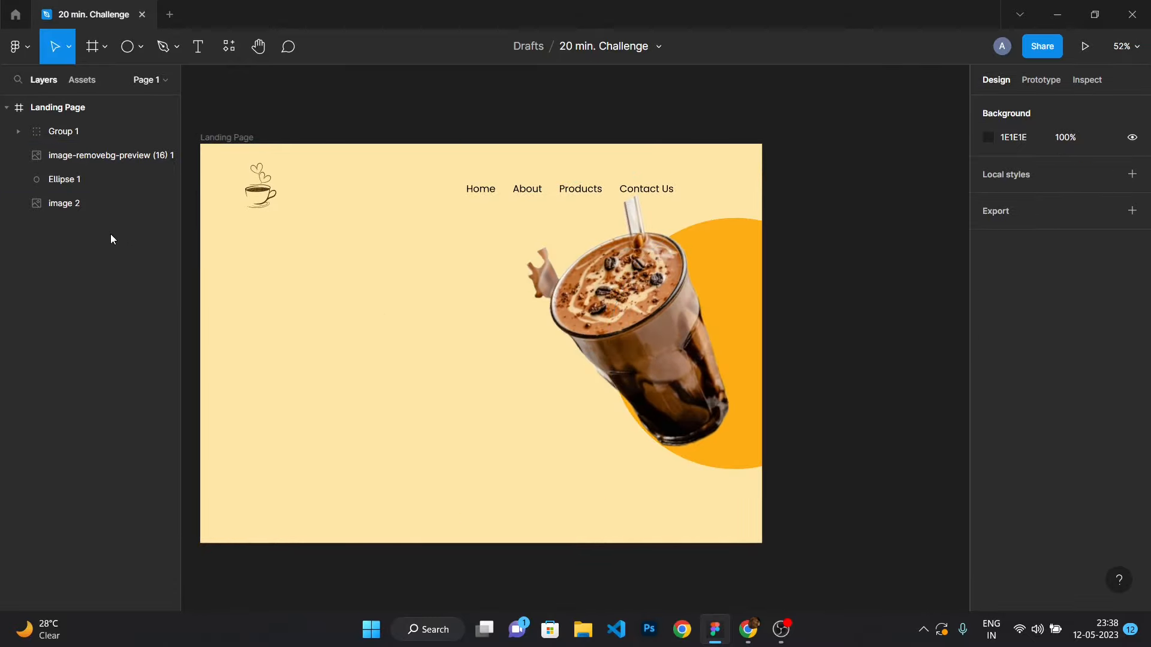
click(96, 203)
shift+click(91, 178)
click(41, 305)
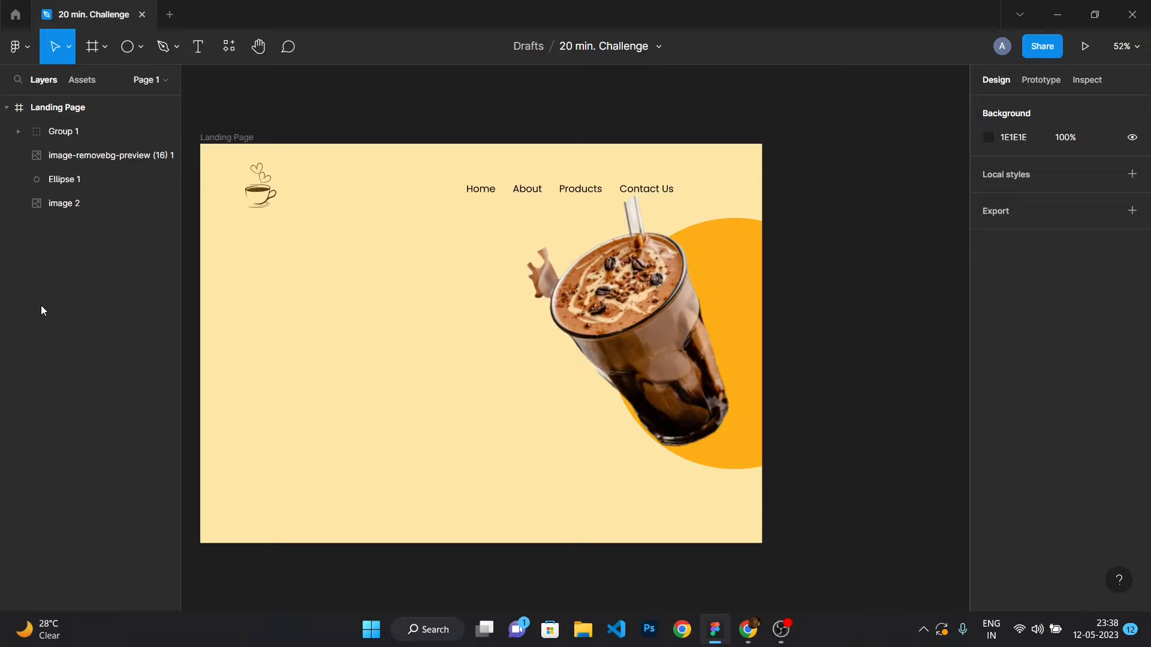
click(91, 155)
shift+click(84, 189)
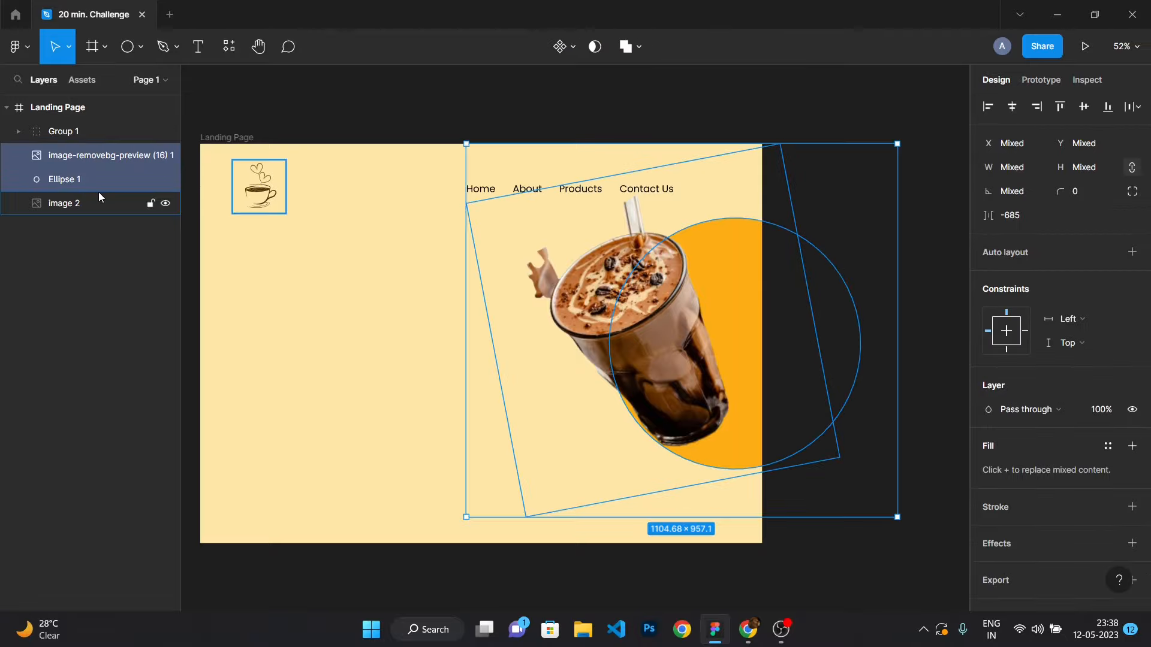
key(ctrl+g)
drag(676, 360, 676, 386)
click(849, 153)
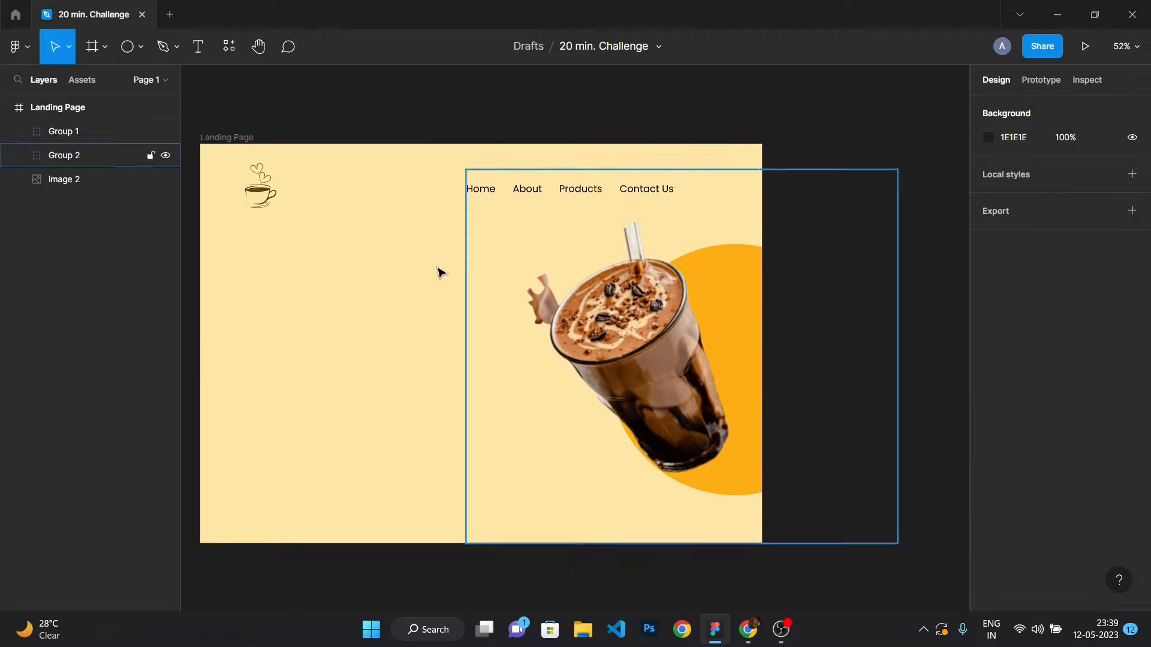
Draw a rectangle about 305 × 120 on the left side of the landing page.
scroll(321, 275, down, 3)
scroll(284, 259, up, 2)
scroll(339, 267, up, 2)
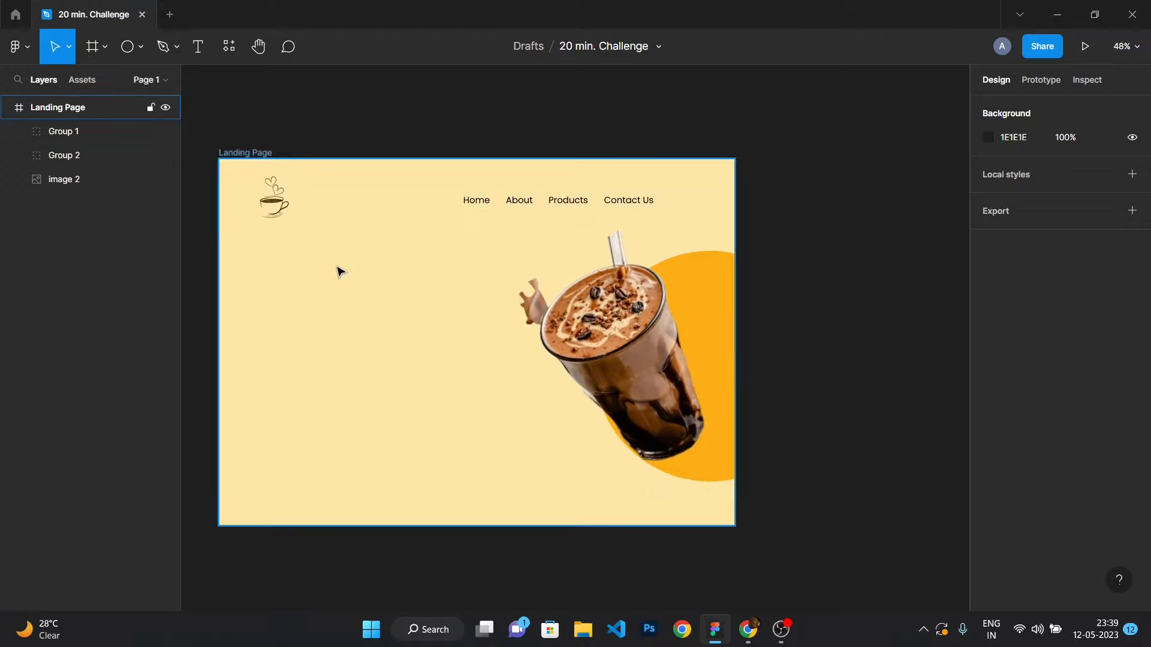
click(138, 61)
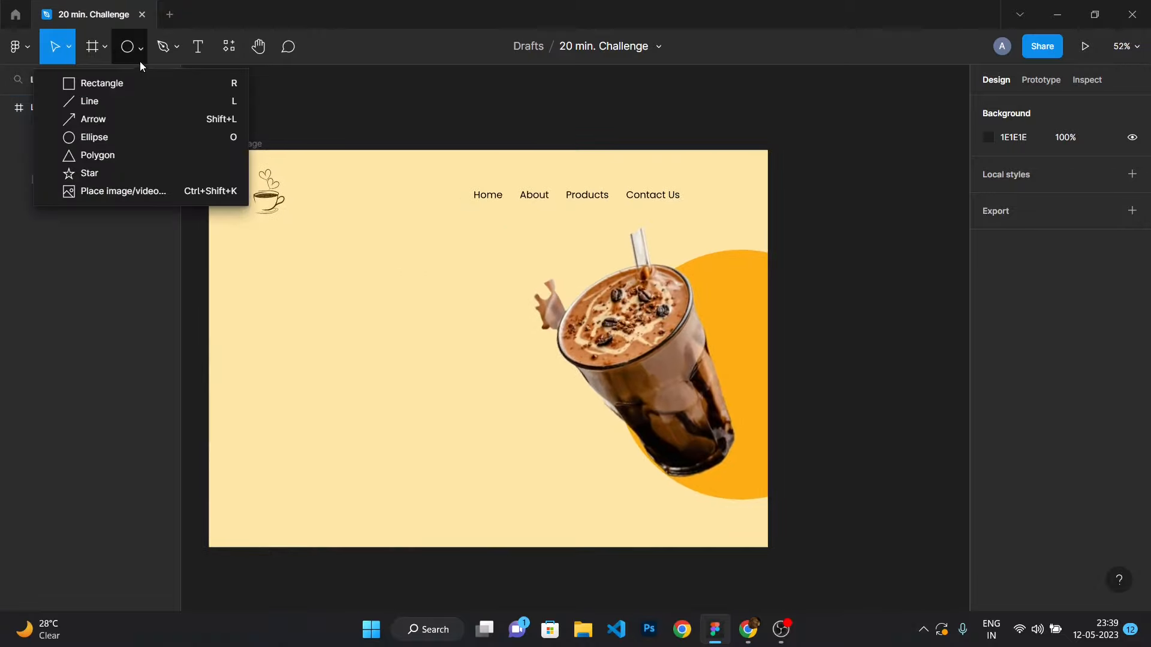
key(r)
mouse_move(292, 309)
mouse_down()
mouse_move(362, 355)
mouse_move(411, 329)
mouse_up()
key(Escape)
Round the rectangle's corners to a radius of about 34.
scroll(318, 355, up, 3)
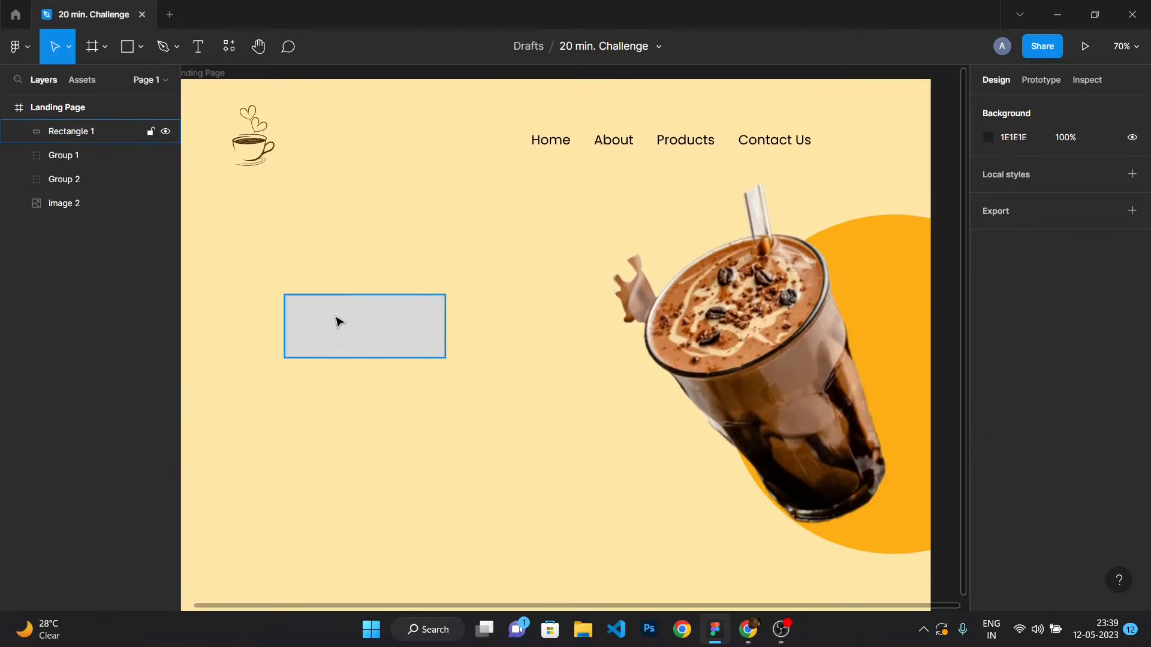
click(336, 317)
scroll(289, 303, up, 5)
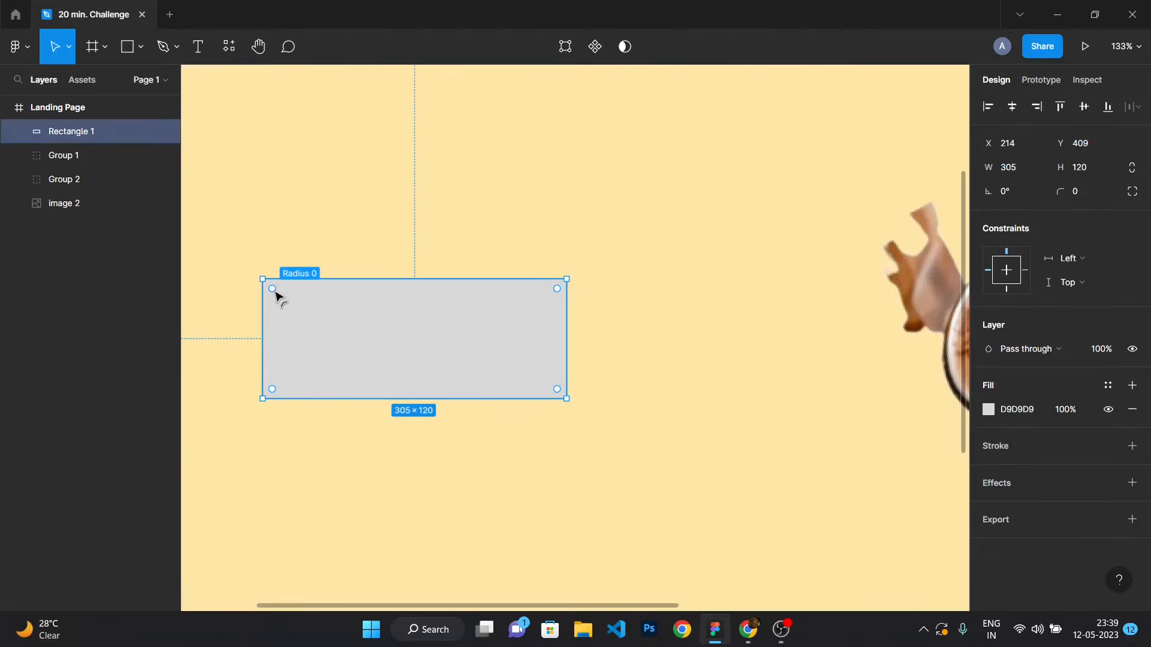
drag(274, 292, 367, 252)
click(372, 241)
scroll(392, 354, down, 2)
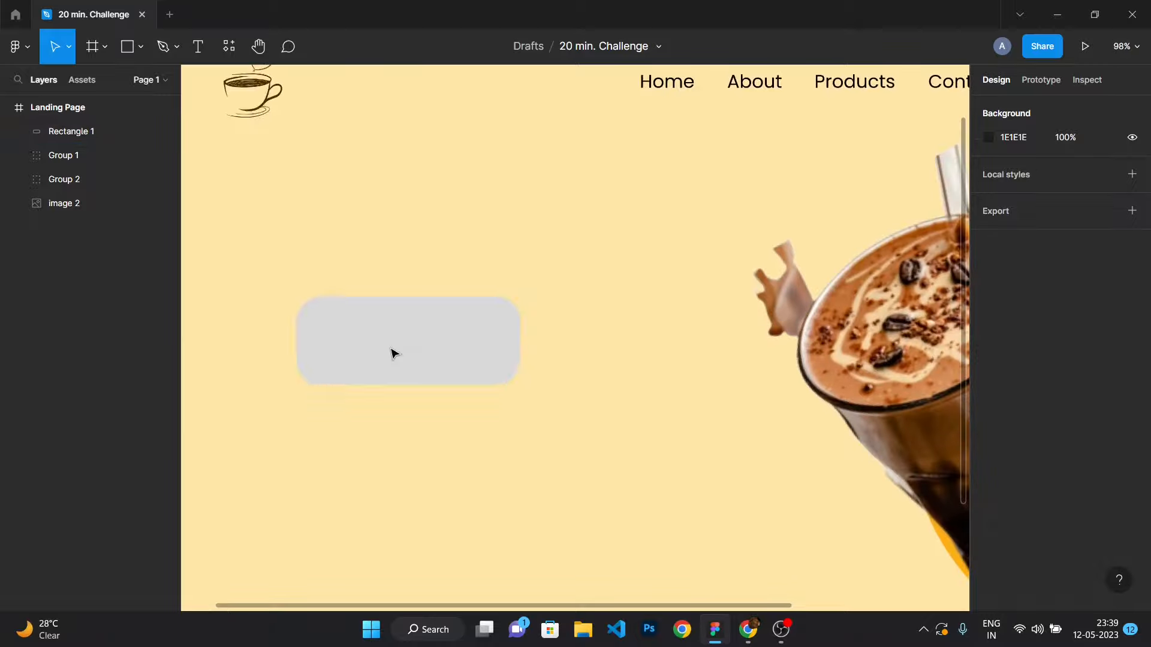
Fill the rectangle with the orange document colour FDAE15.
click(394, 353)
click(988, 409)
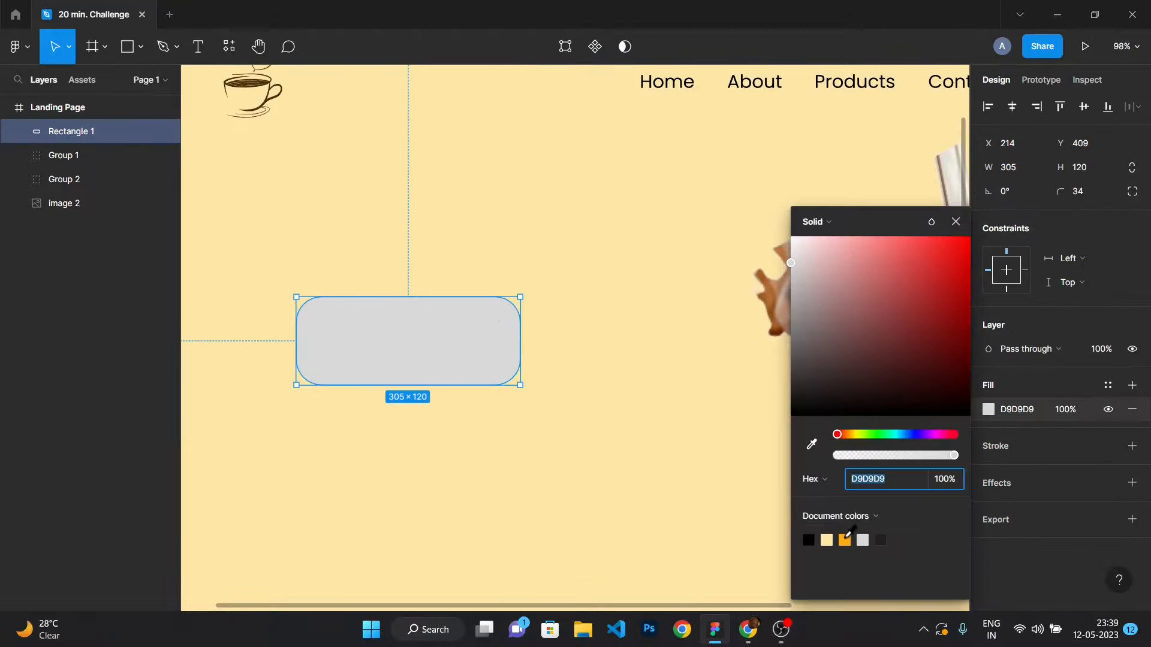
click(844, 540)
click(424, 416)
Add a "Login" text label inside the orange rectangle.
scroll(406, 339, up, 3)
key(t)
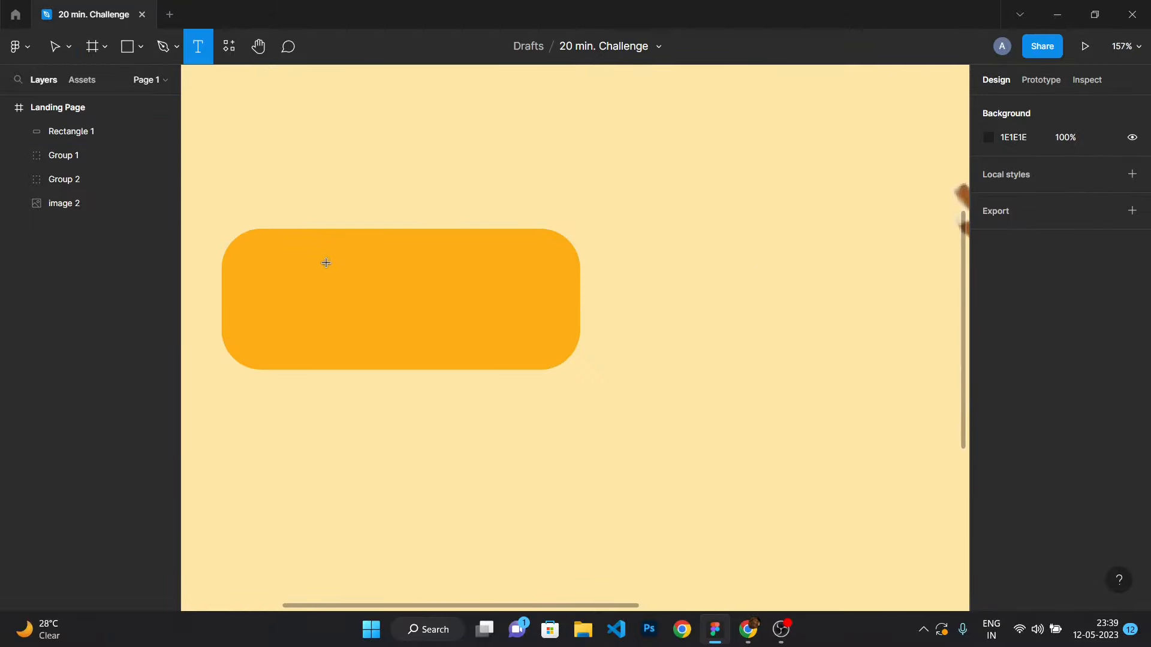
click(348, 302)
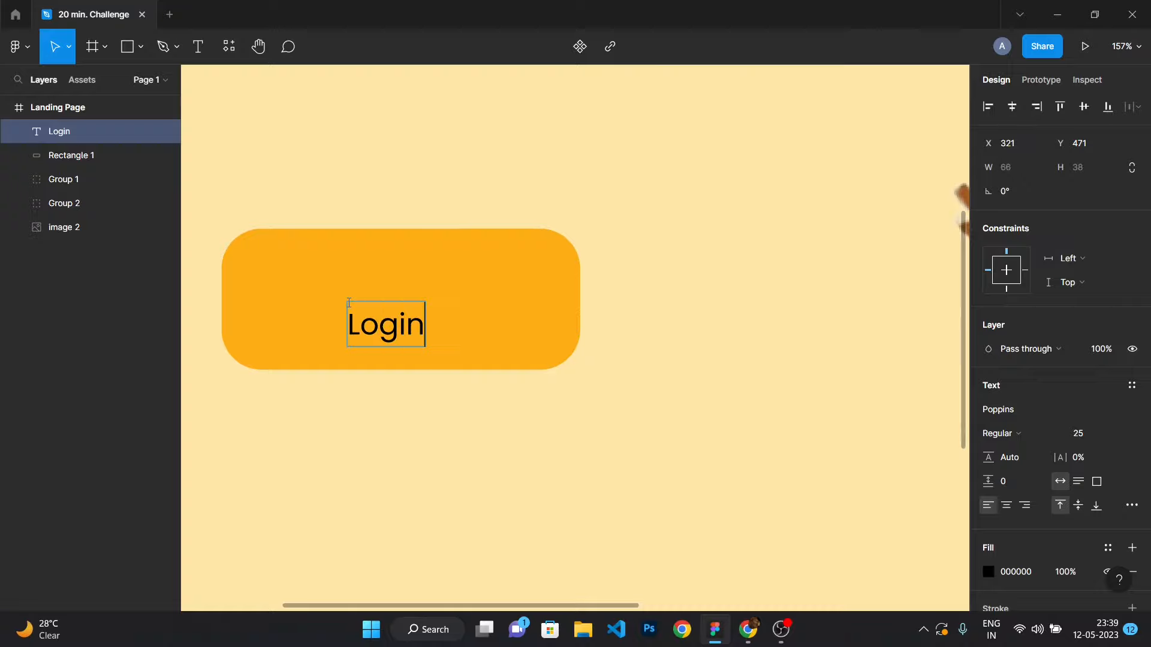
key(ctrl+a)
click(1012, 433)
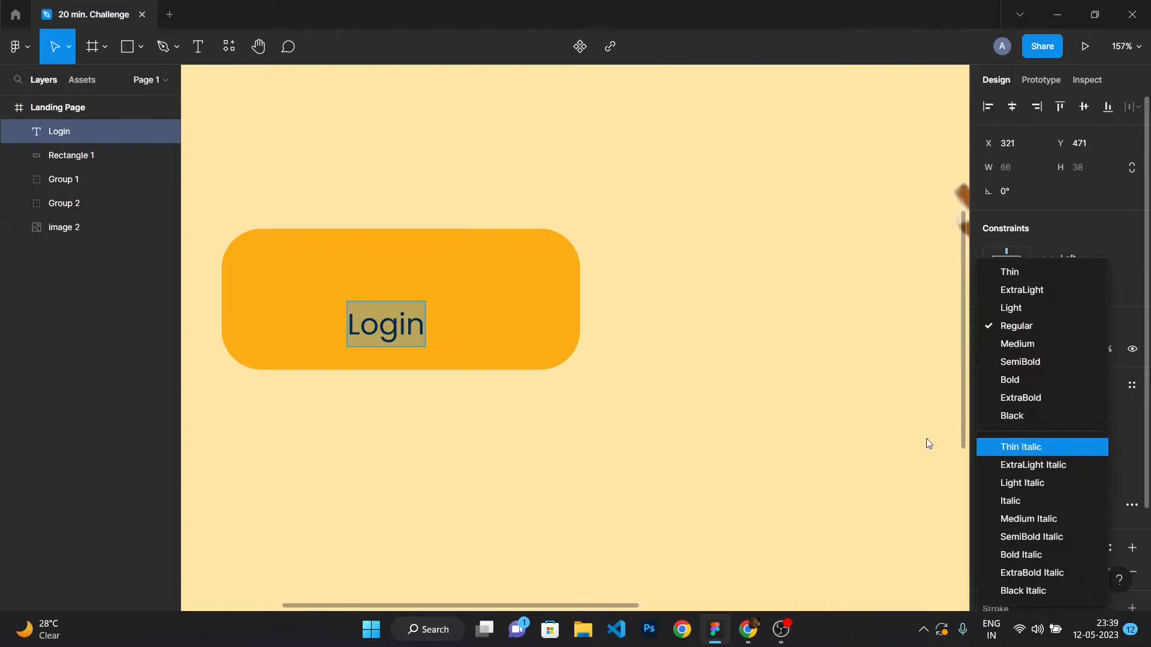
key(Escape)
key(Escape)
Move the Login label to the centre of the rectangle.
drag(387, 332, 401, 307)
click(462, 420)
scroll(462, 360, down, 5)
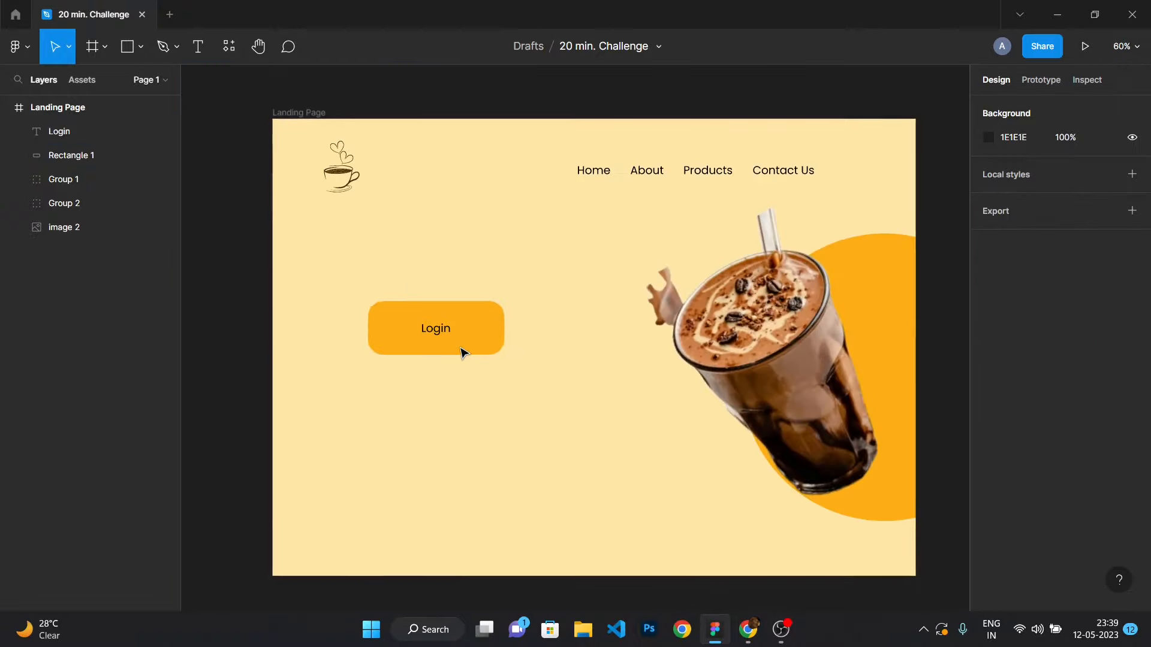
Narrow the button rectangle to about 200 wide around the Login label.
scroll(479, 342, up, 3)
click(510, 330)
key(ctrl+z)
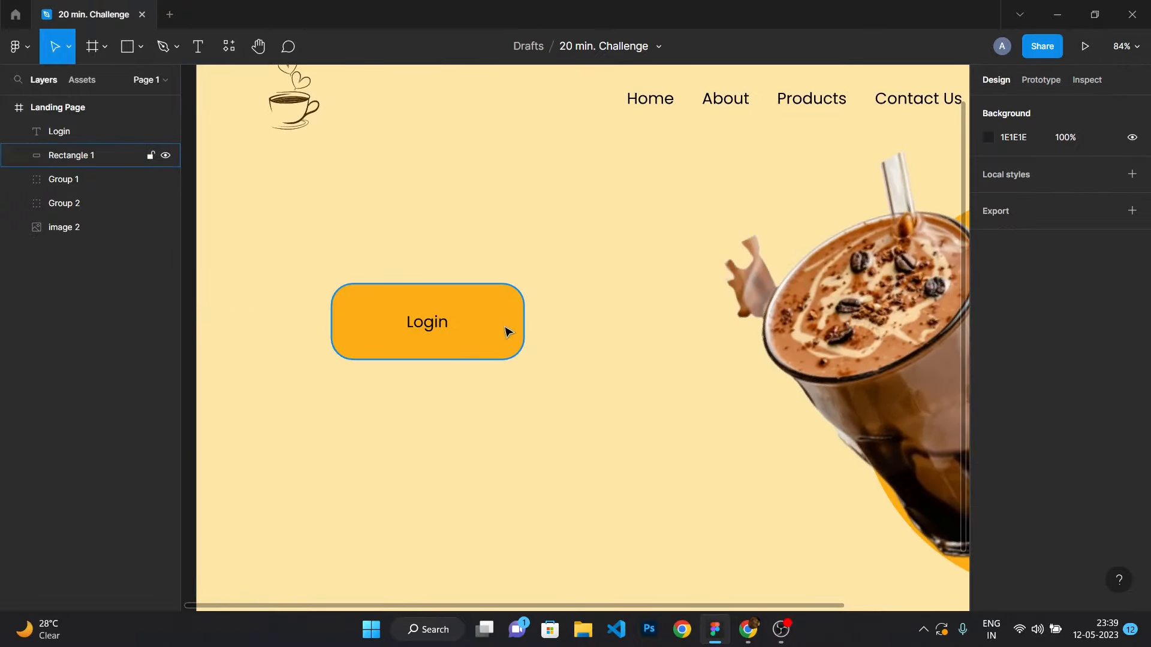
drag(526, 327, 491, 321)
drag(335, 322, 365, 323)
click(313, 354)
scroll(413, 354, up, 3)
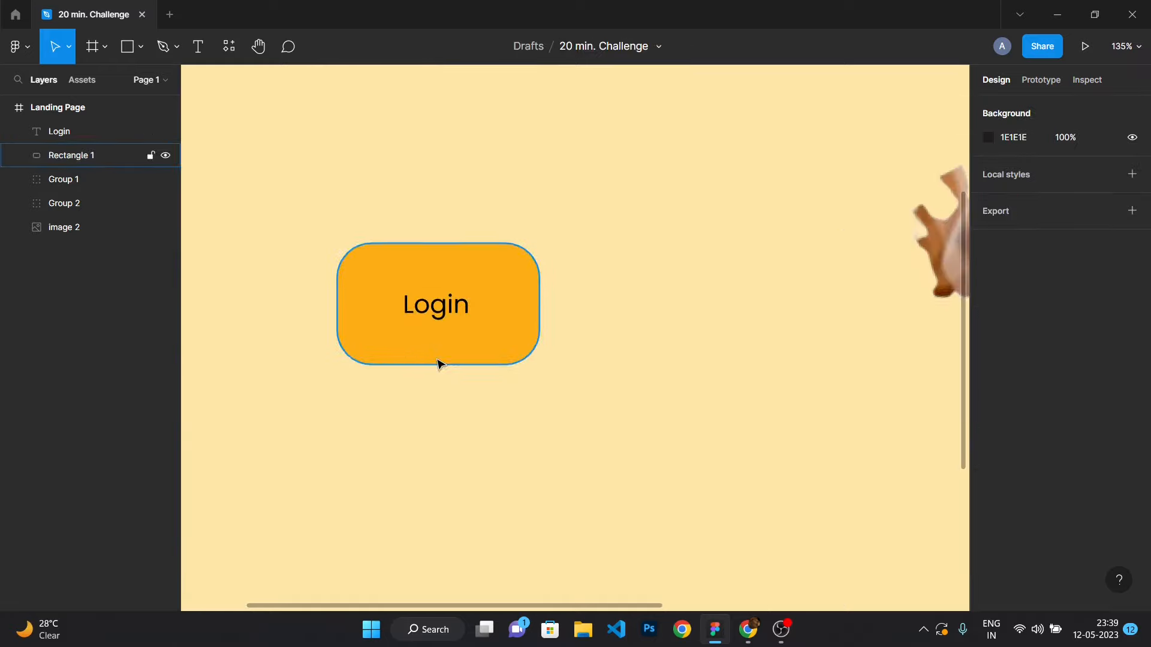
Reduce the button rectangle's height to about 90.
click(431, 360)
drag(431, 363, 436, 350)
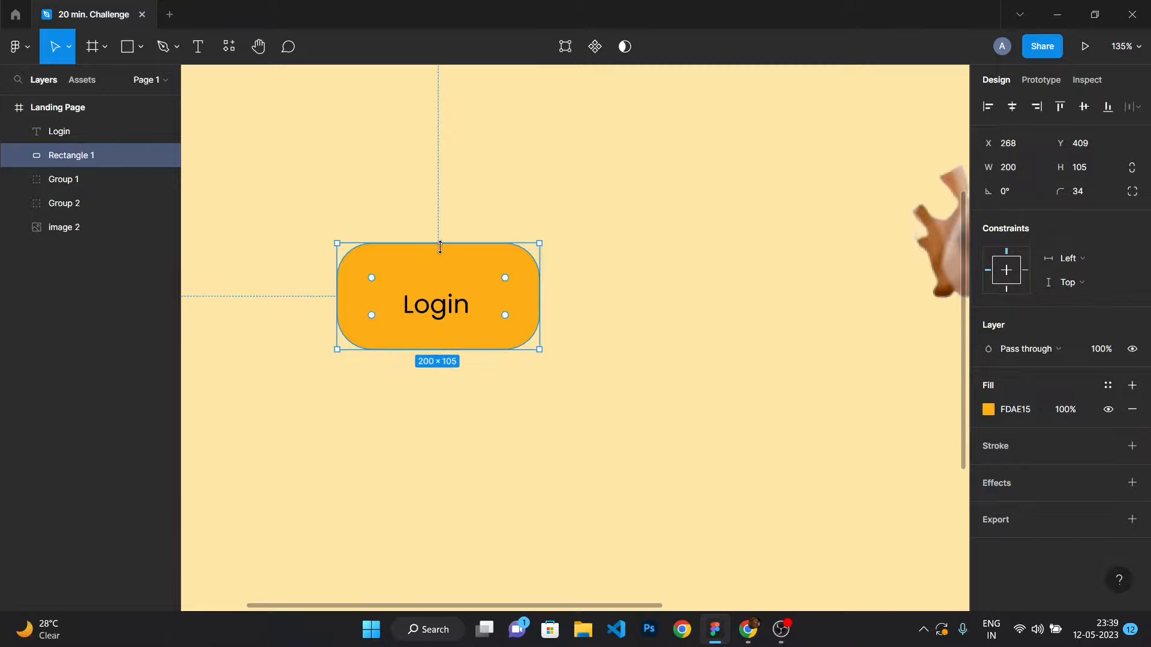
drag(440, 247, 442, 257)
click(624, 329)
scroll(625, 334, down, 6)
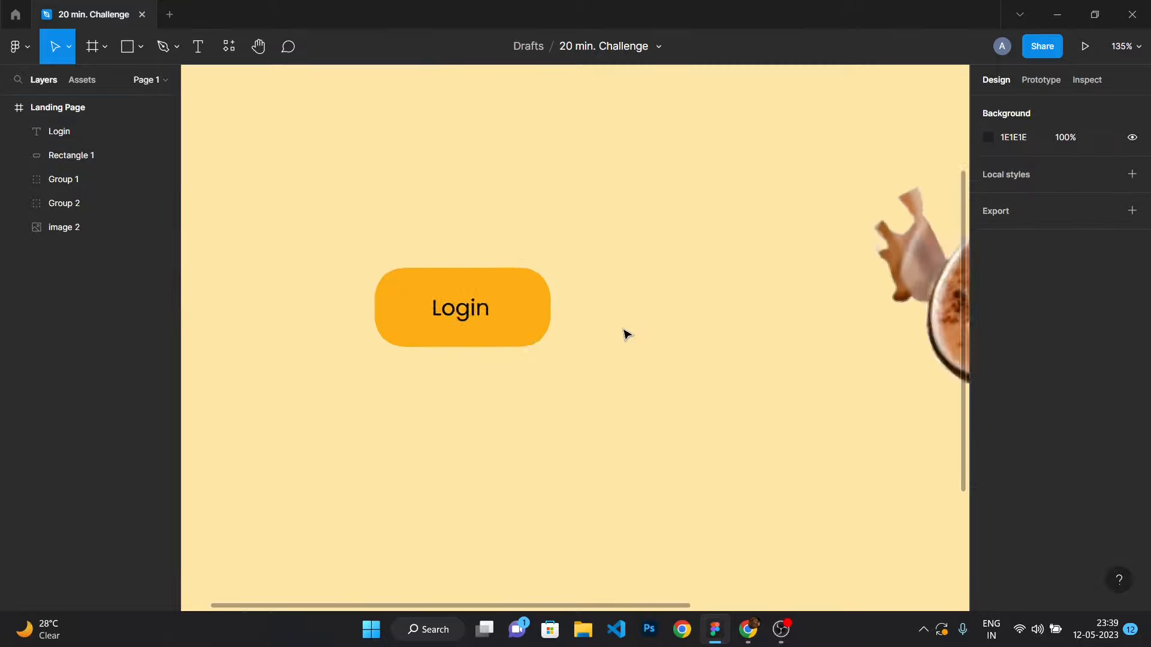
Select the Login label and its rectangle and group them into a button.
scroll(627, 343, up, 3)
drag(608, 361, 477, 296)
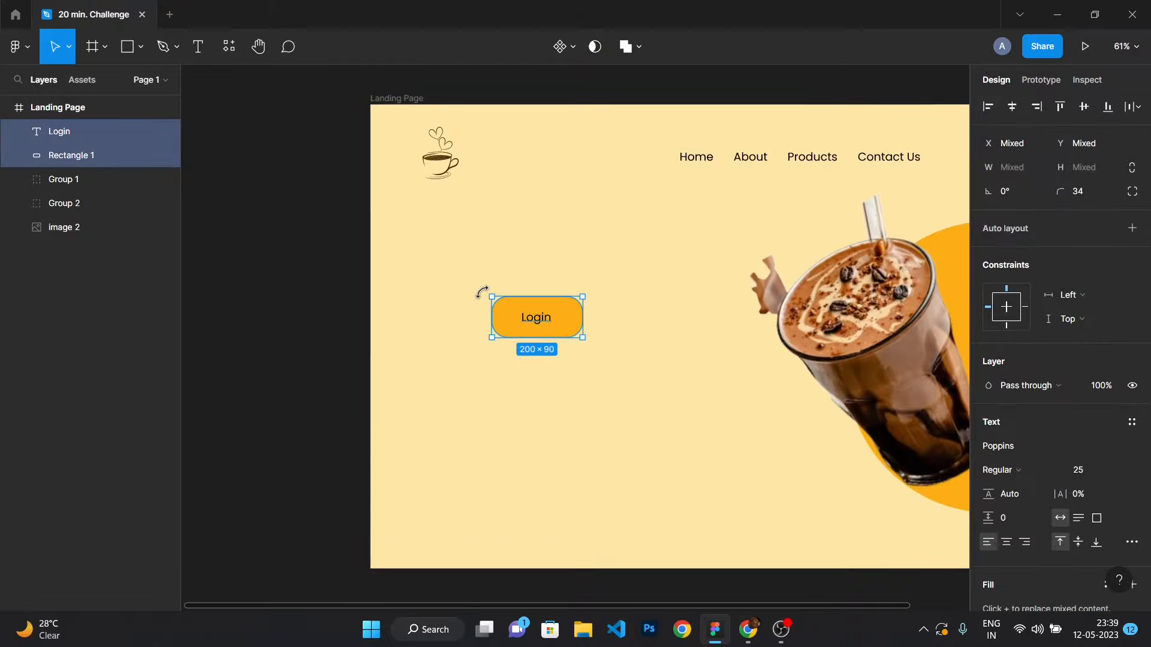
key(ctrl+g)
scroll(624, 351, down, 3)
scroll(793, 318, up, 3)
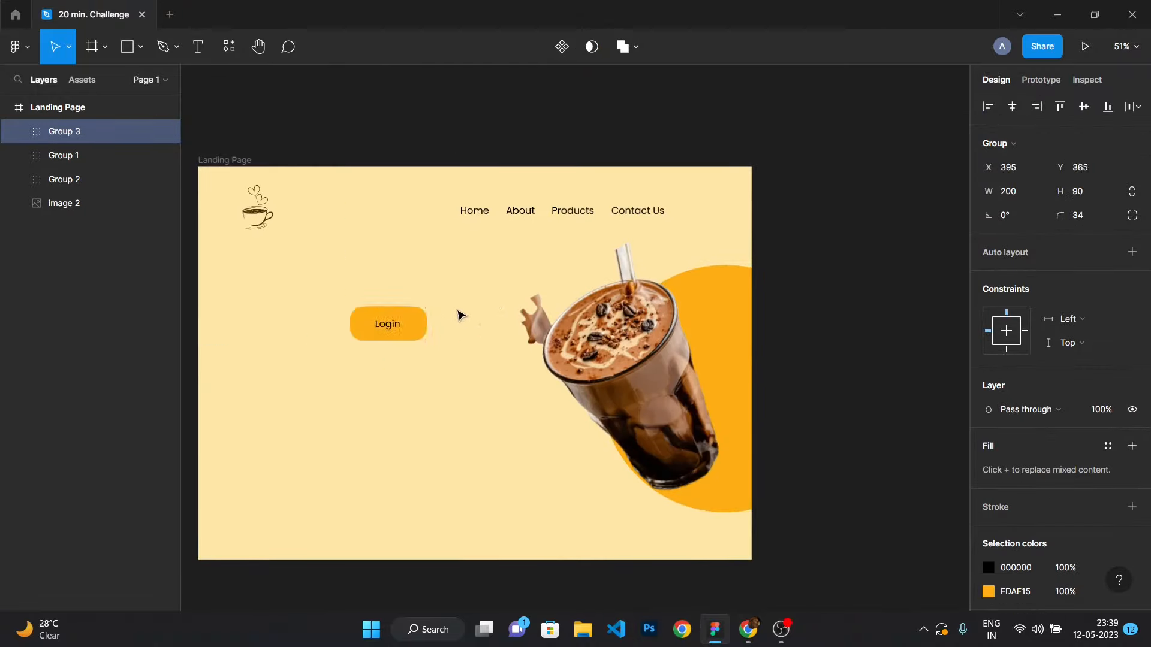
Move the Login button up to the navigation row at the top right.
drag(402, 332, 699, 228)
drag(453, 196, 603, 230)
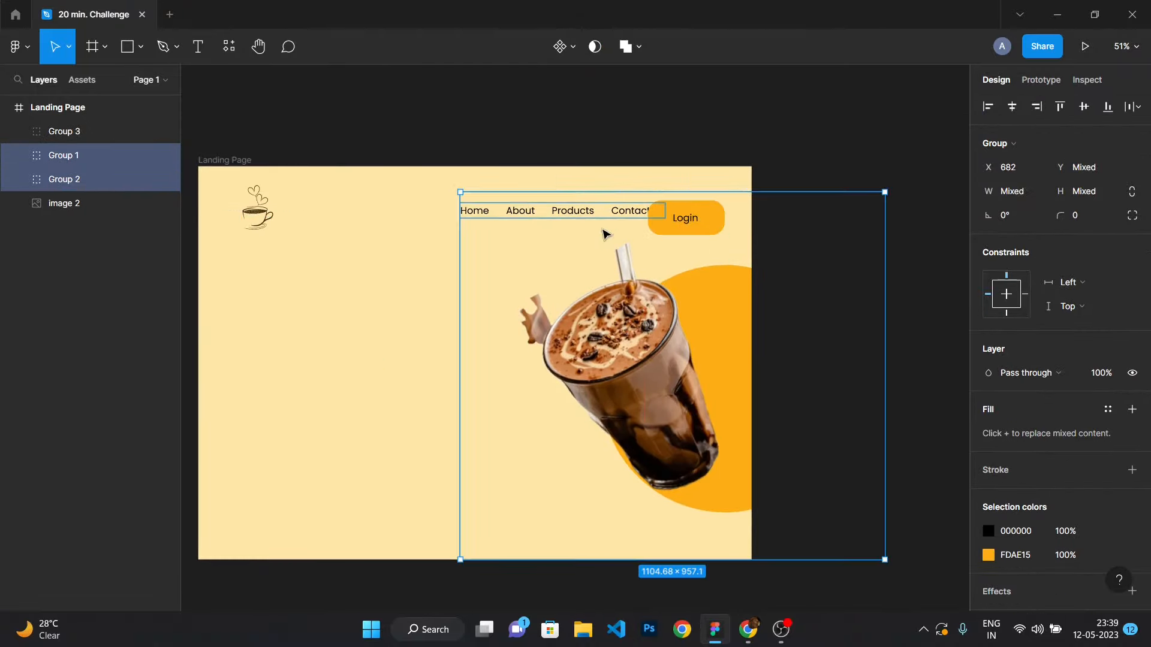
click(324, 235)
Shift the navigation links left so they line up with the Login button.
click(485, 213)
drag(489, 214, 447, 218)
click(683, 220)
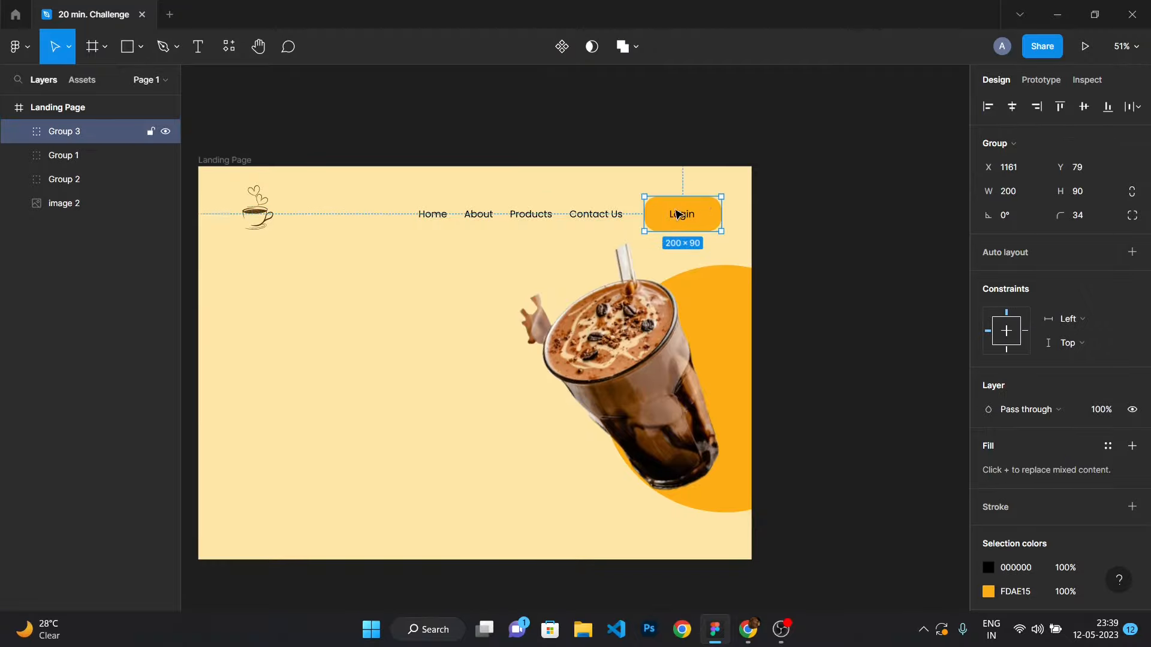
scroll(683, 219, up, 5)
double_click(875, 239)
click(849, 133)
scroll(848, 161, down, 4)
drag(909, 244, 722, 191)
scroll(849, 186, up, 4)
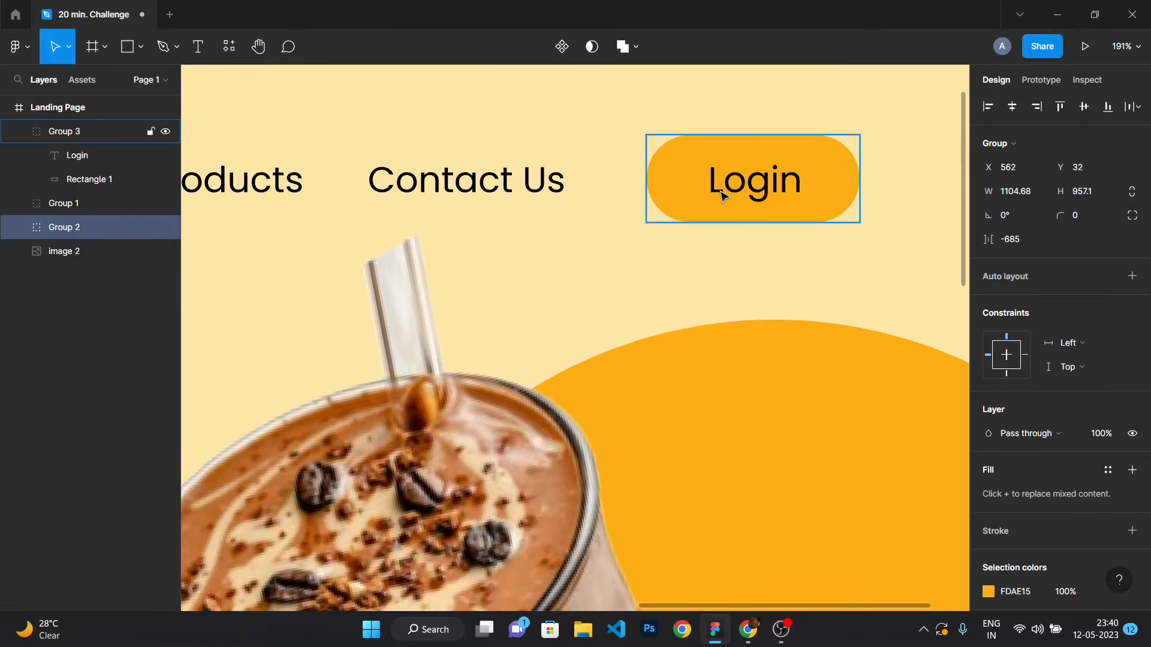
key(ctrl+z)
scroll(722, 193, down, 3)
scroll(721, 207, down, 3)
scroll(721, 208, up, 4)
scroll(722, 211, down, 5)
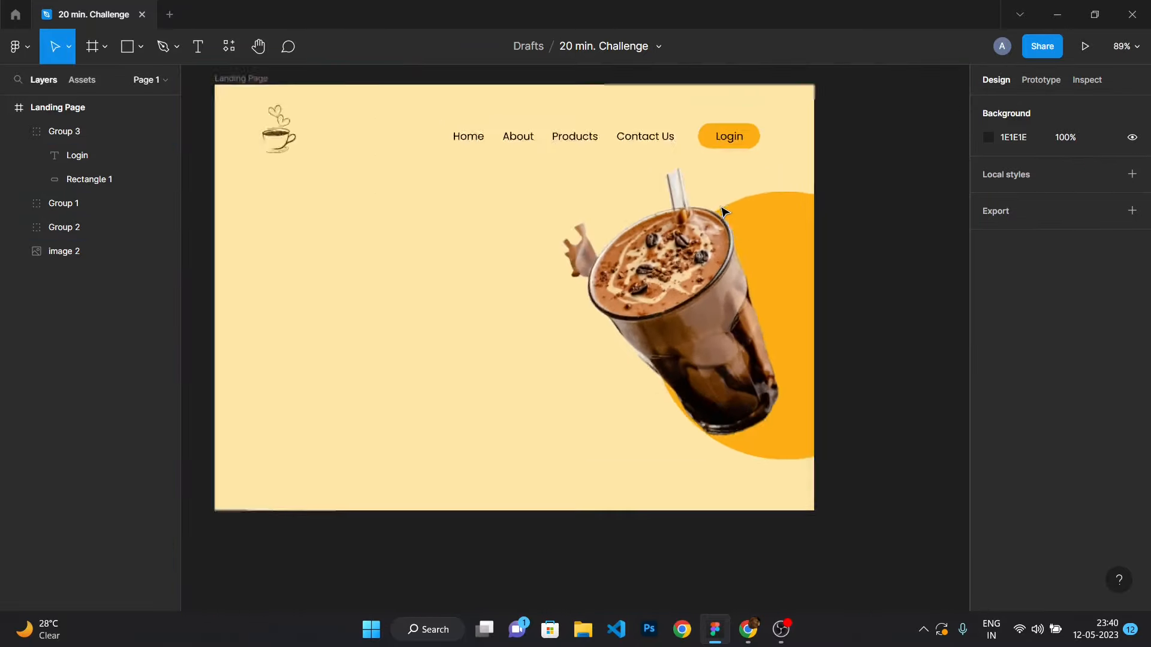
scroll(780, 147, up, 5)
drag(829, 162, 737, 173)
key(ctrl+z)
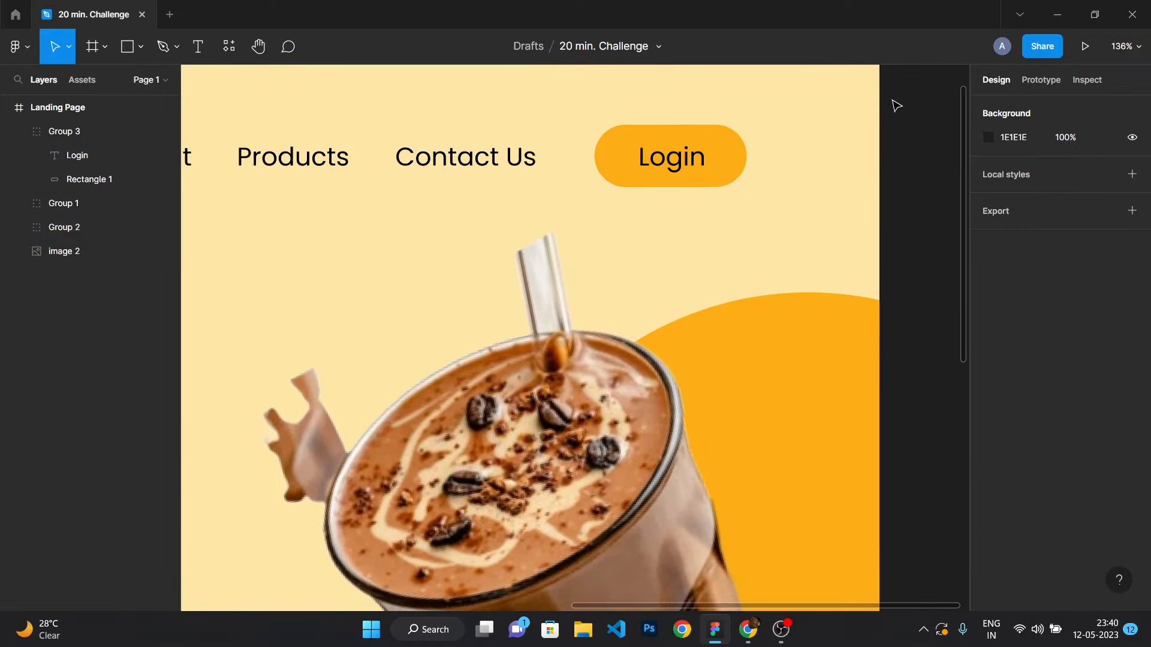
scroll(896, 106, down, 5)
scroll(889, 226, down, 2)
scroll(871, 157, up, 2)
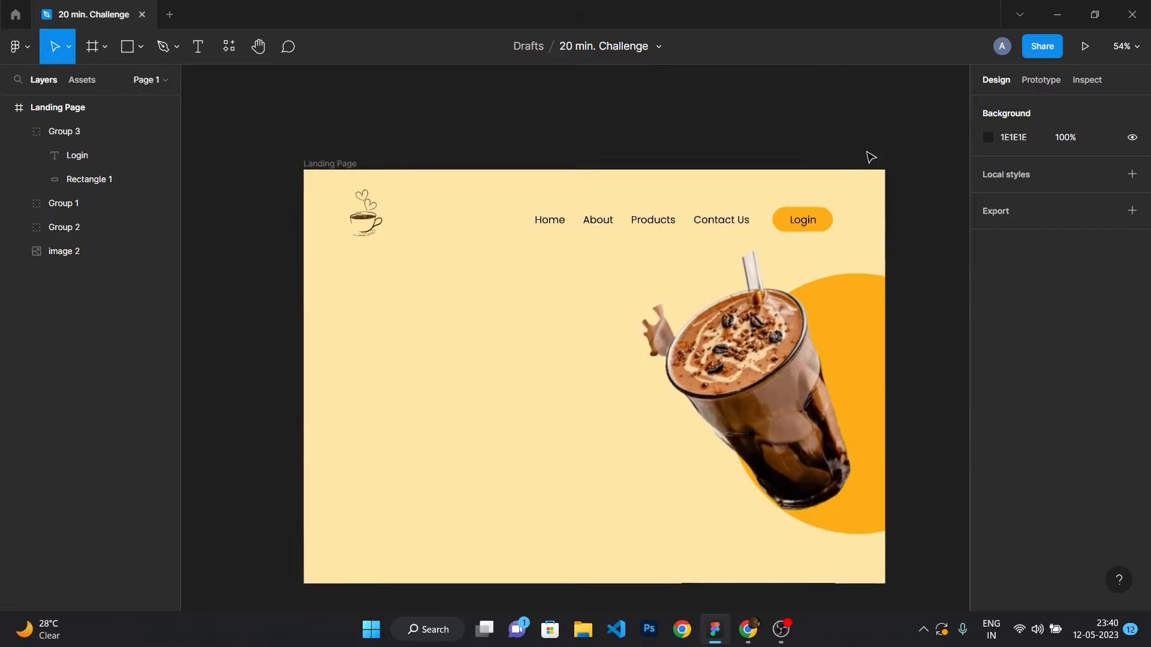
scroll(779, 153, up, 2)
Nudge the Login button slightly left.
drag(803, 242, 794, 244)
click(781, 201)
double_click(705, 244)
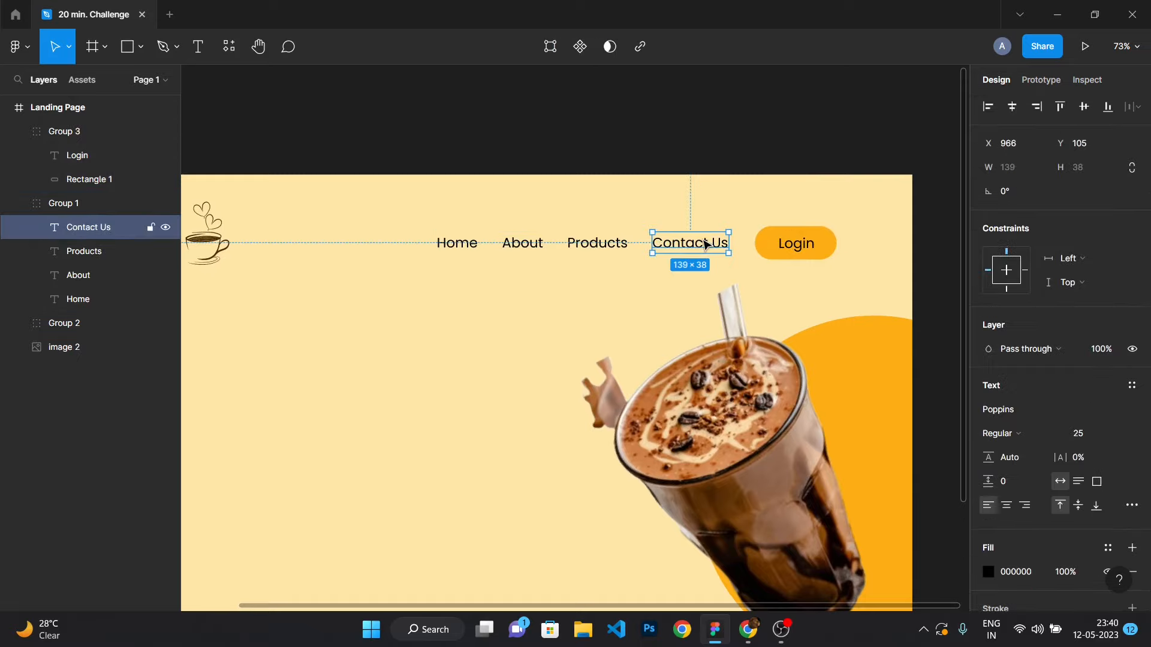
drag(705, 244, 894, 236)
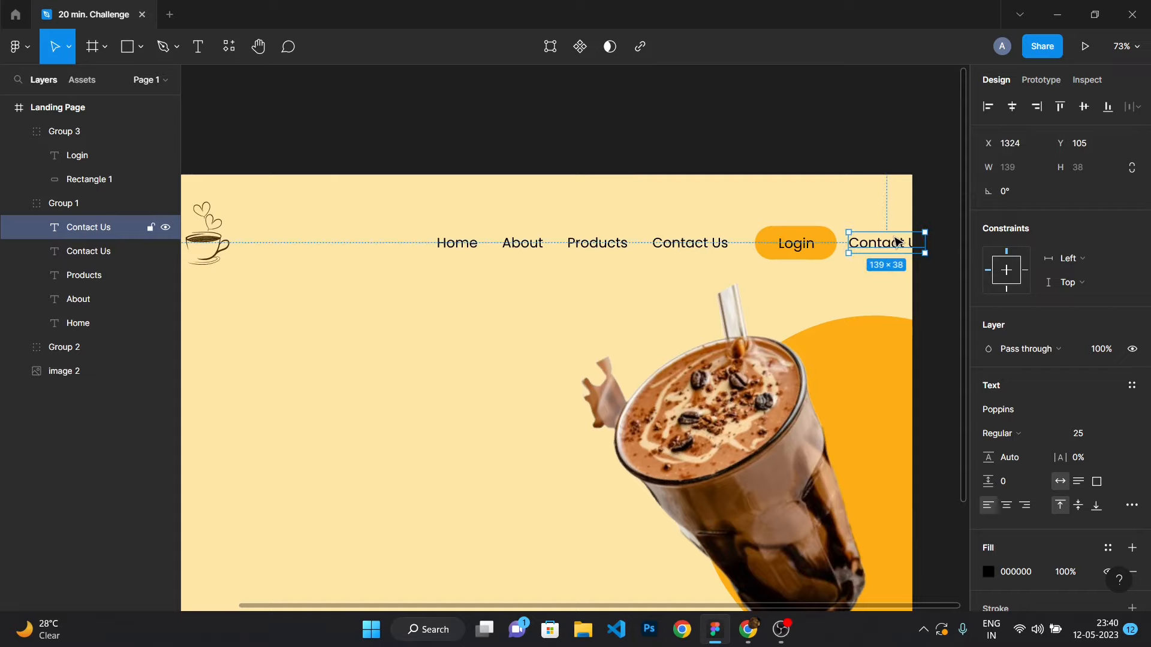
key(Delete)
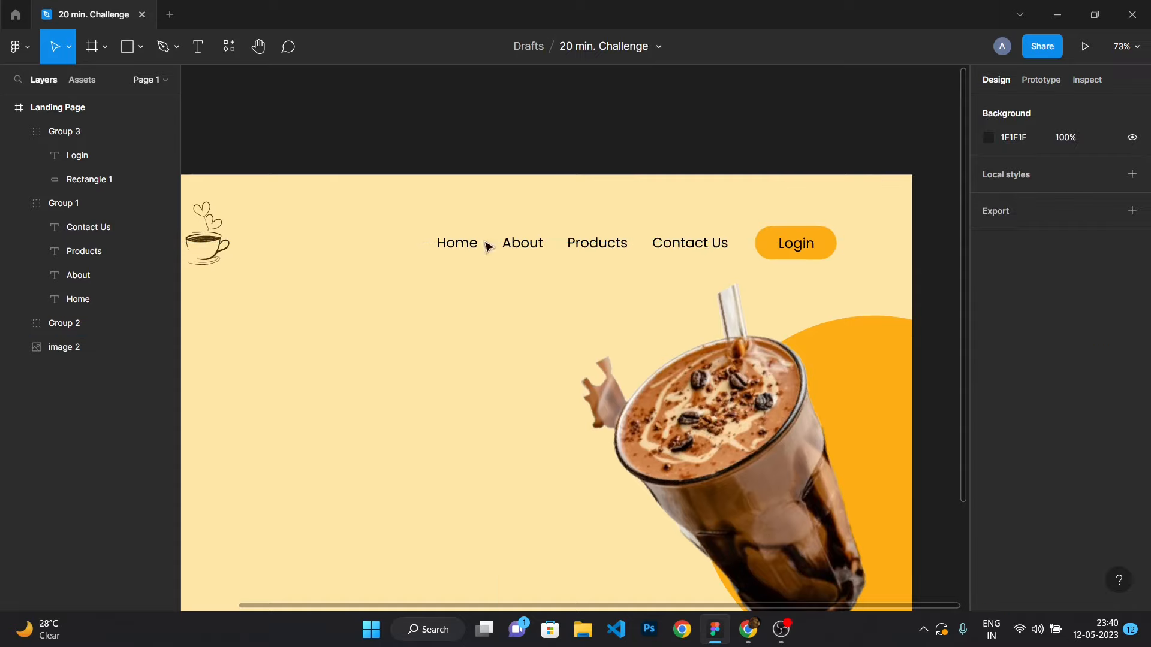
Ungroup the navigation links group.
drag(386, 210, 863, 264)
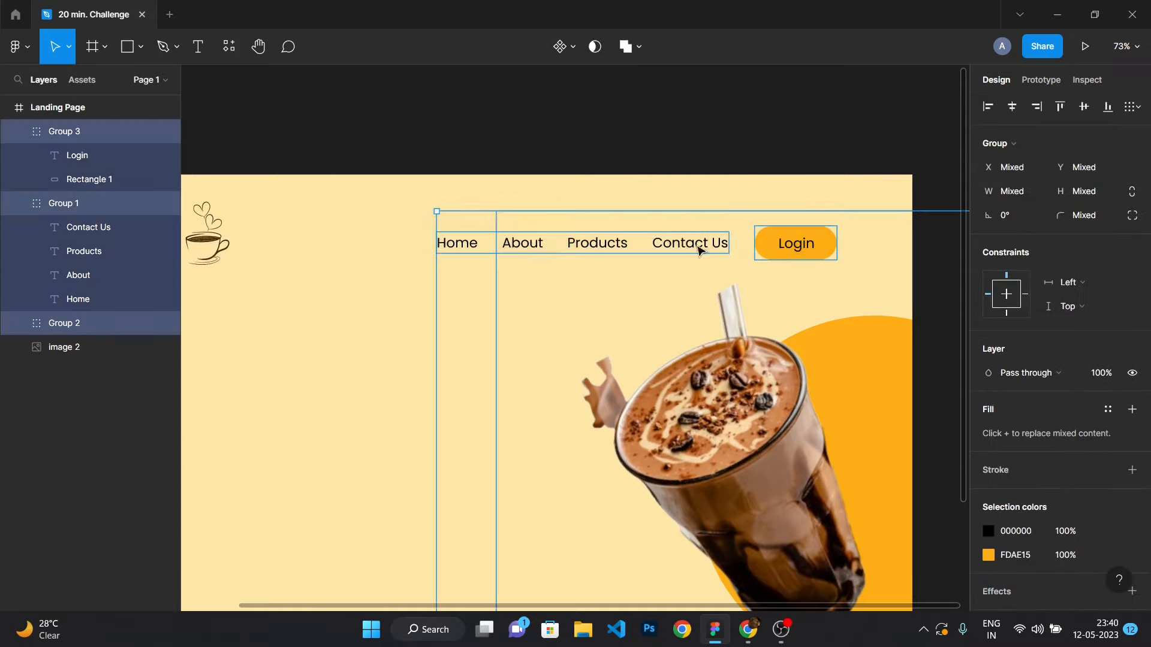
click(245, 264)
click(84, 210)
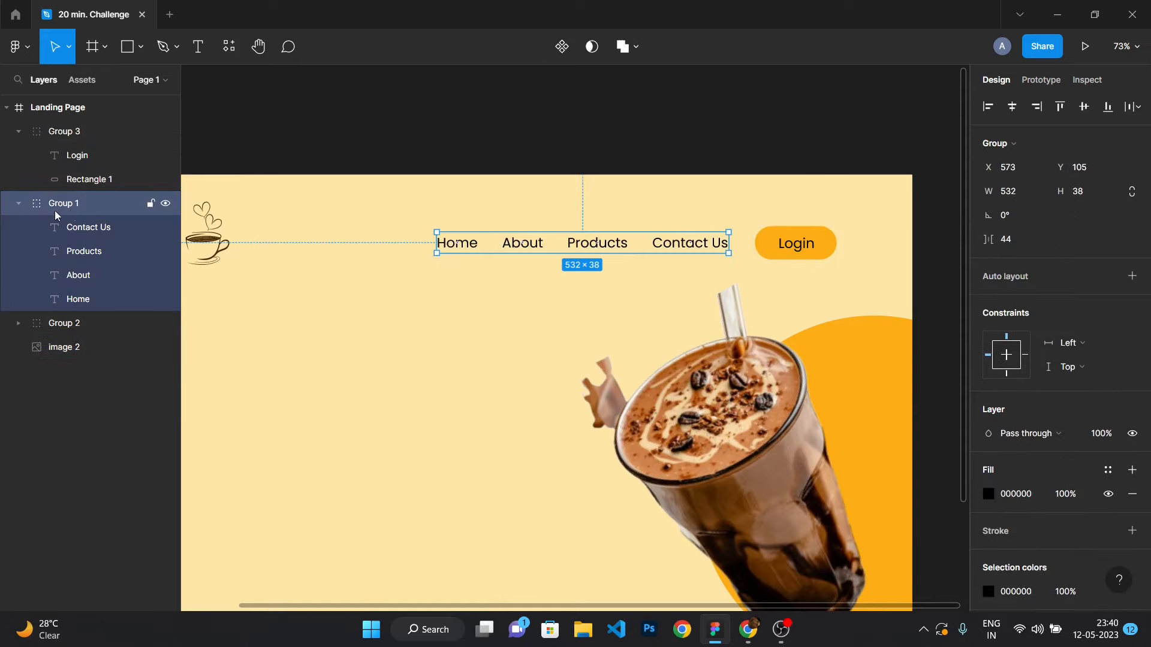
right_click(46, 205)
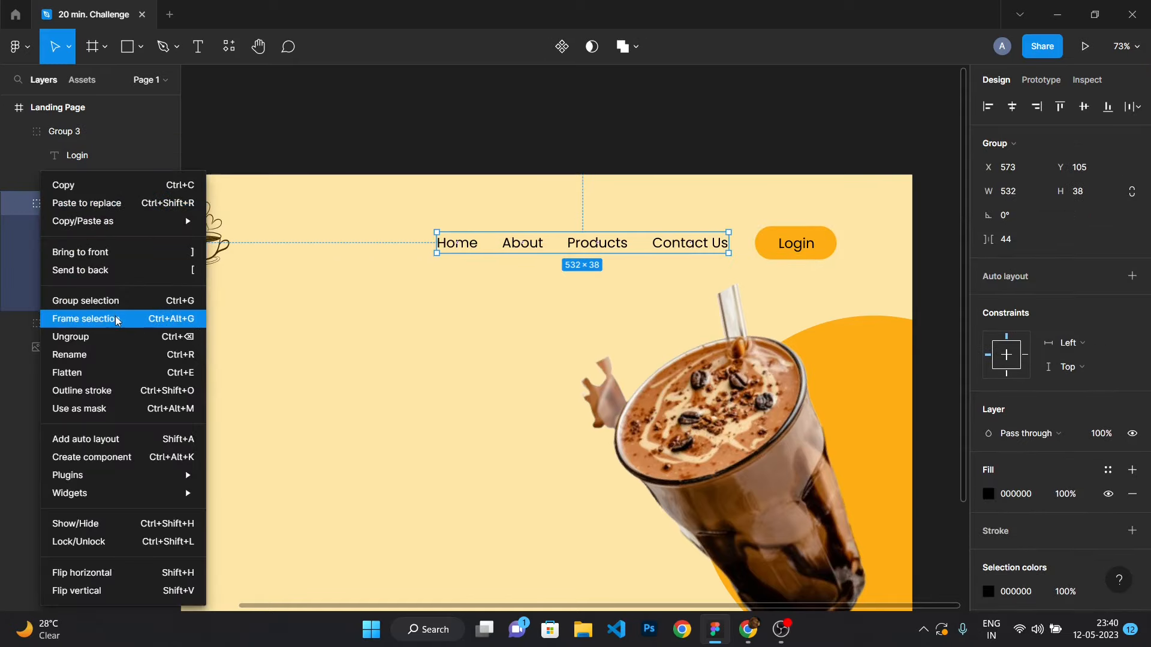
click(120, 333)
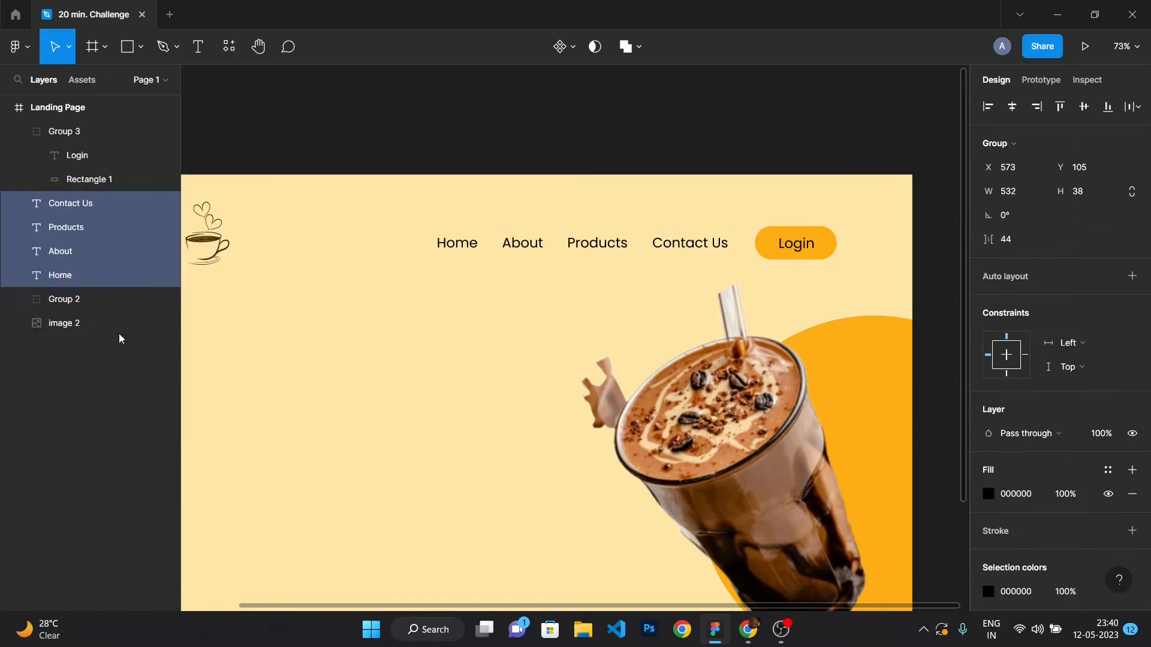
Group the four navigation labels together with the Login button.
click(73, 428)
click(77, 277)
shift+click(81, 248)
shift+click(81, 227)
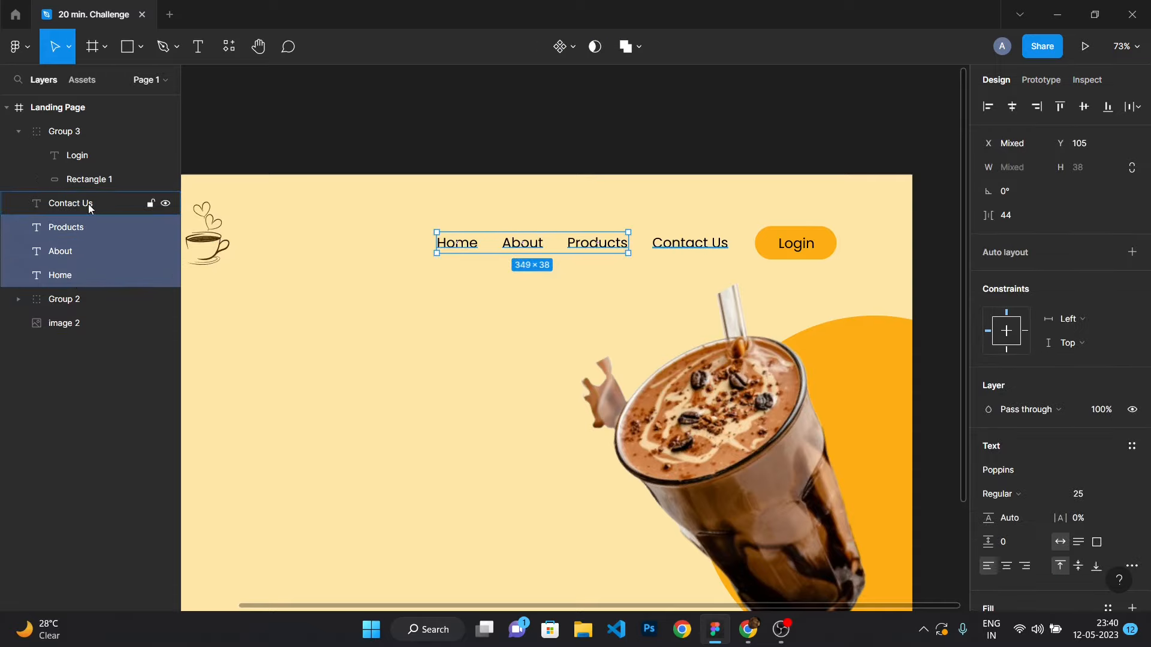
shift+click(78, 204)
shift+click(92, 130)
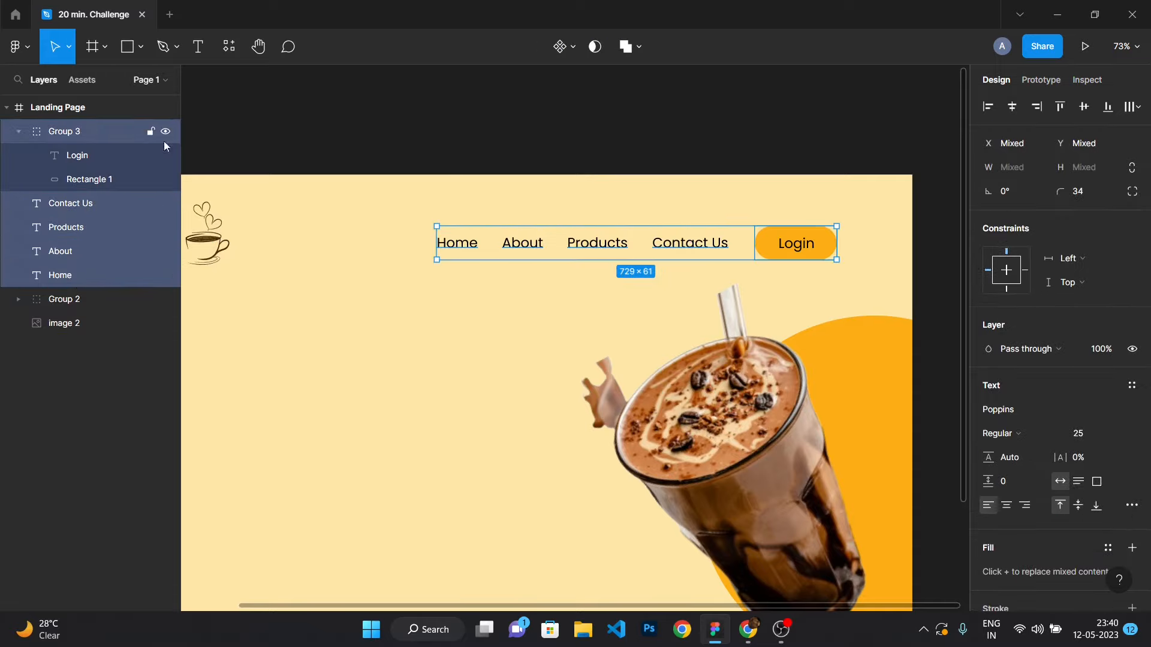
key(ctrl+g)
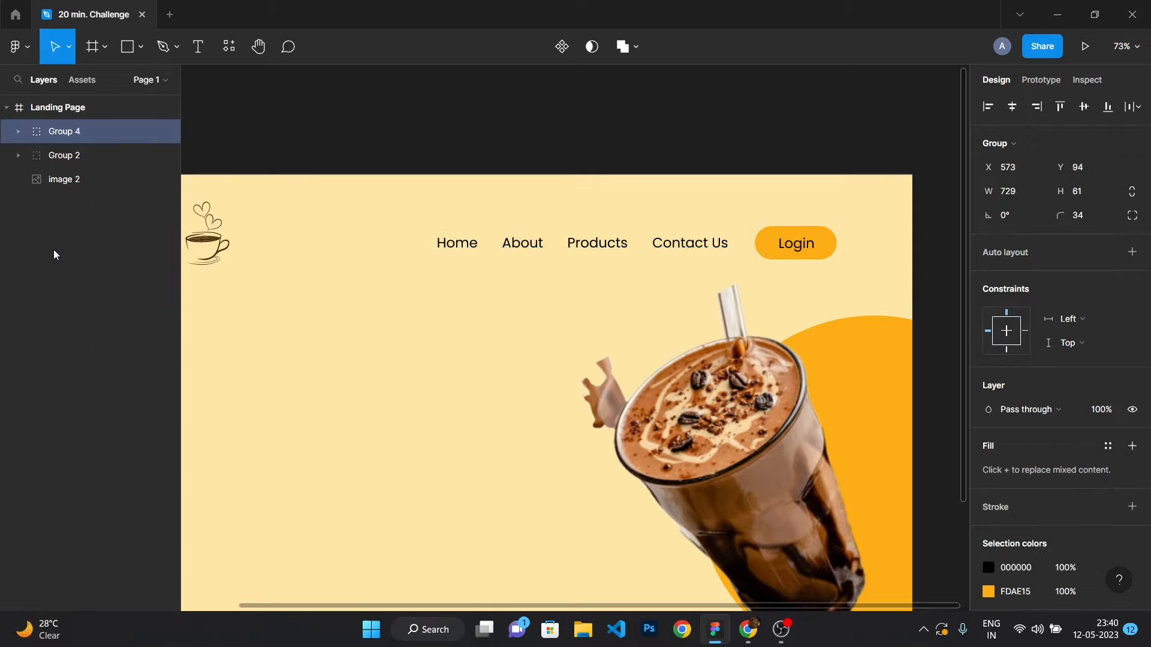
Add a "COFFEE" text layer on the left side of the landing page.
click(81, 347)
scroll(277, 325, down, 5)
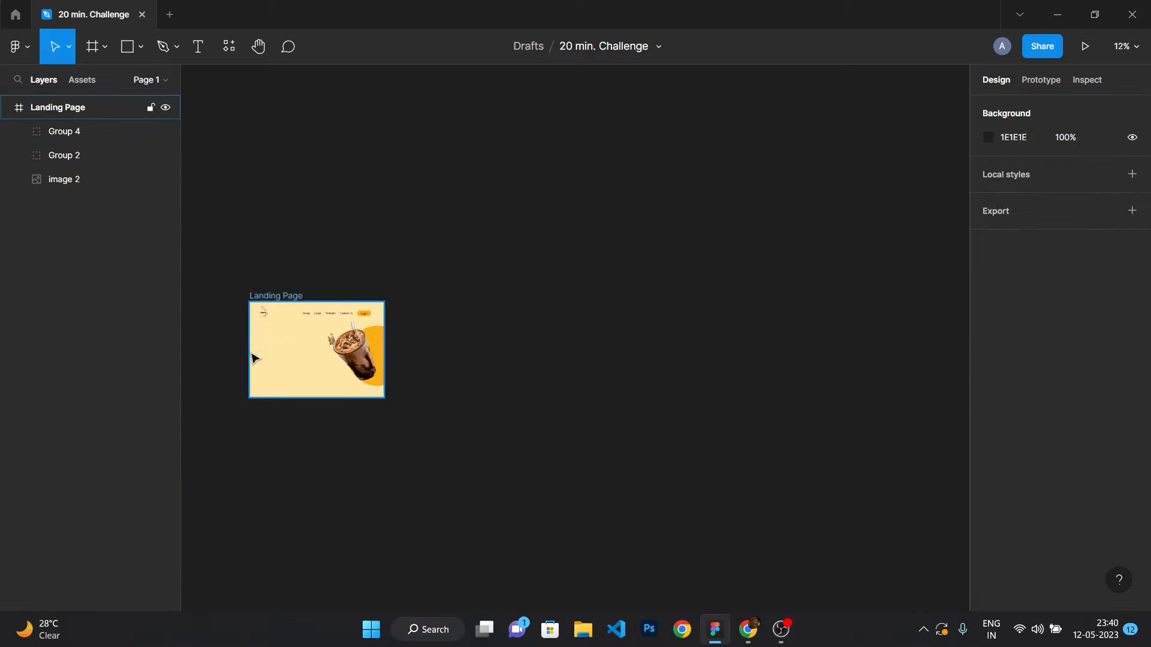
scroll(236, 342, up, 4)
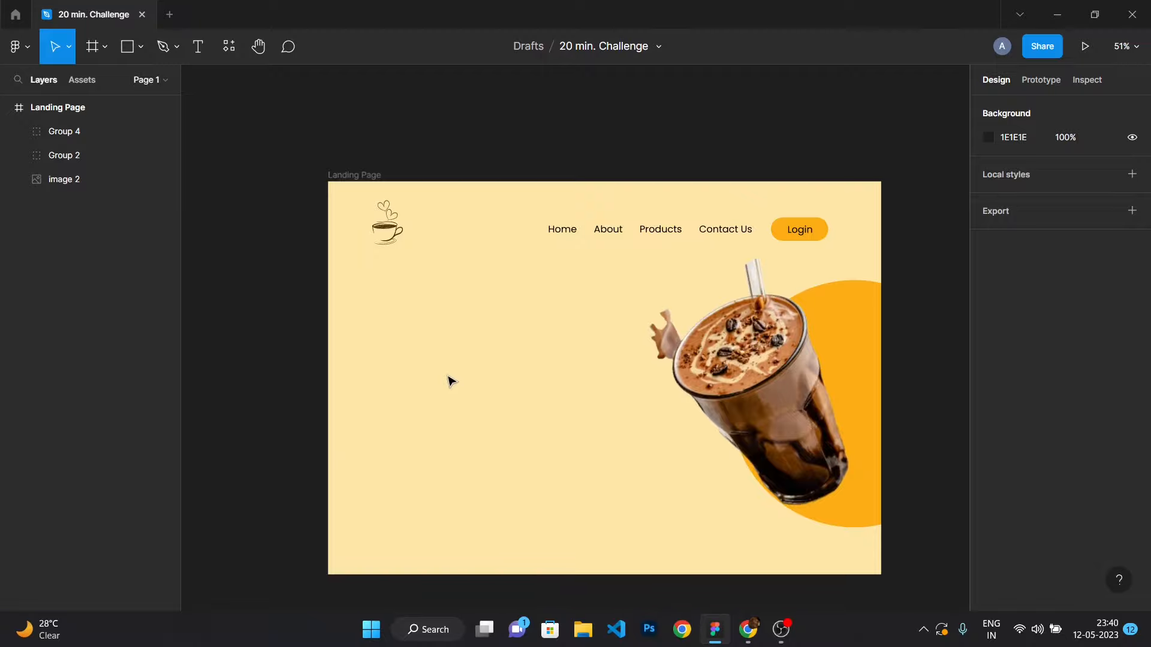
key(t)
click(420, 342)
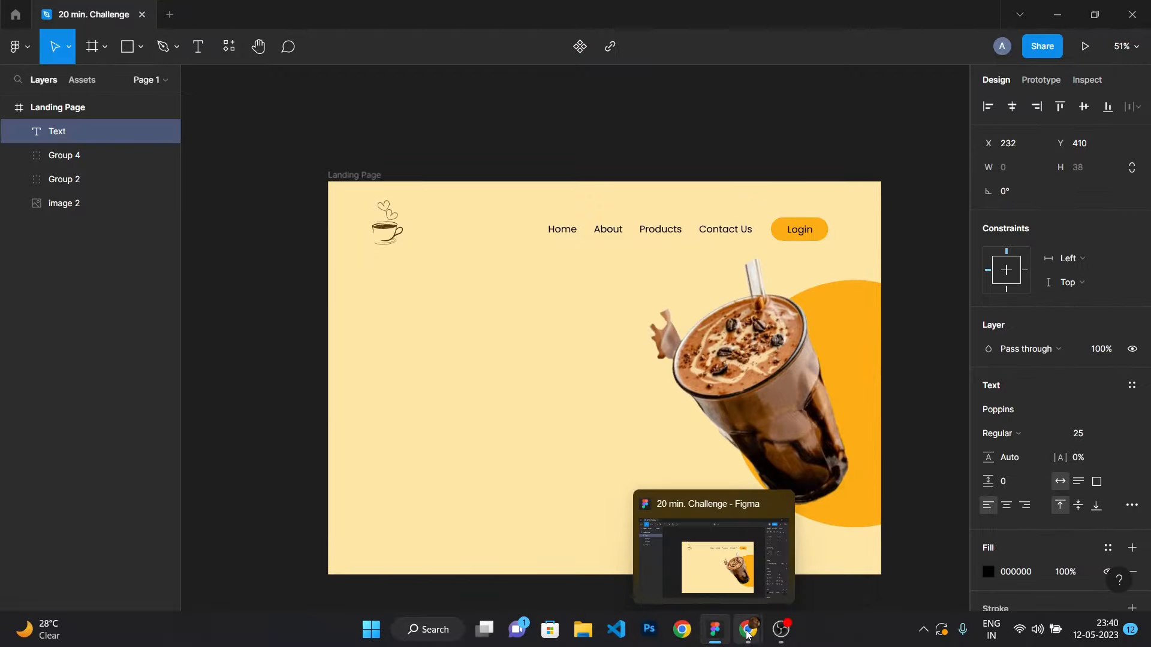
mouse_move(748, 630)
mouse_move(639, 563)
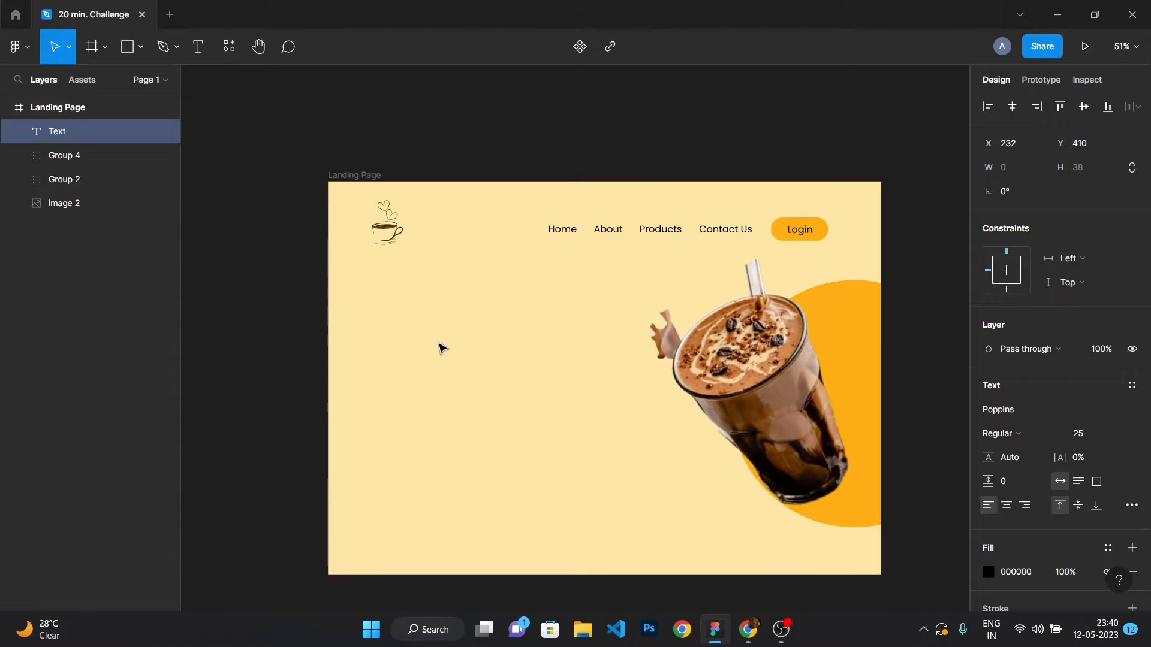
text(COFFEE)
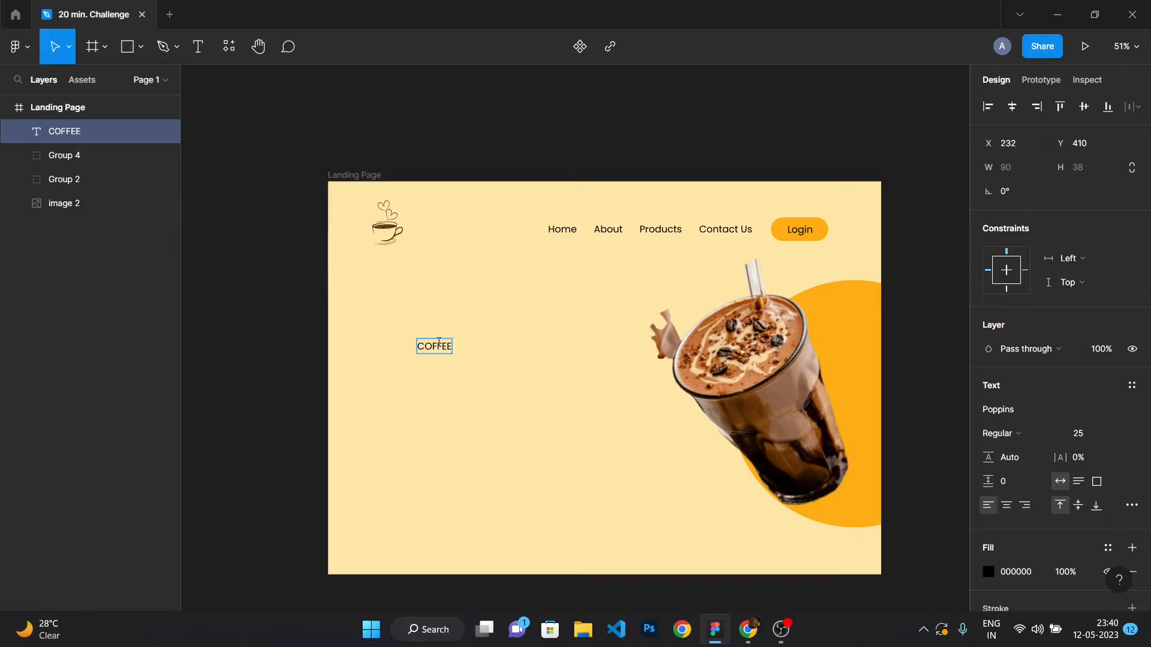
Set the COFFEE text's font size to 150 and its weight to Medium.
double_click(439, 343)
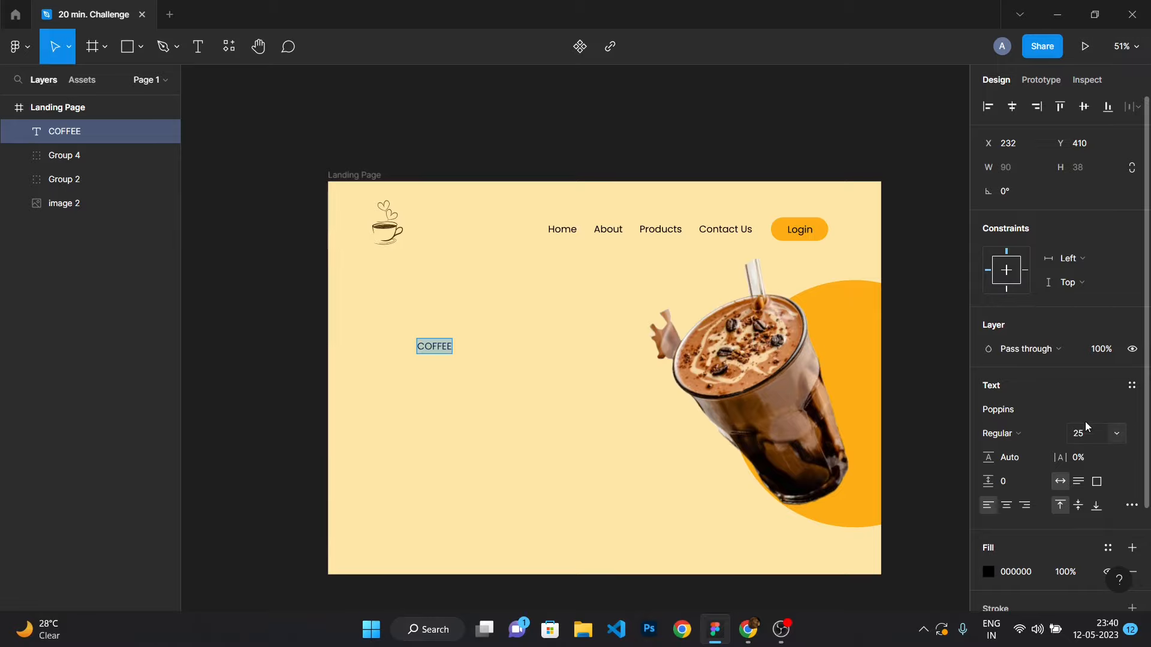
key(Return)
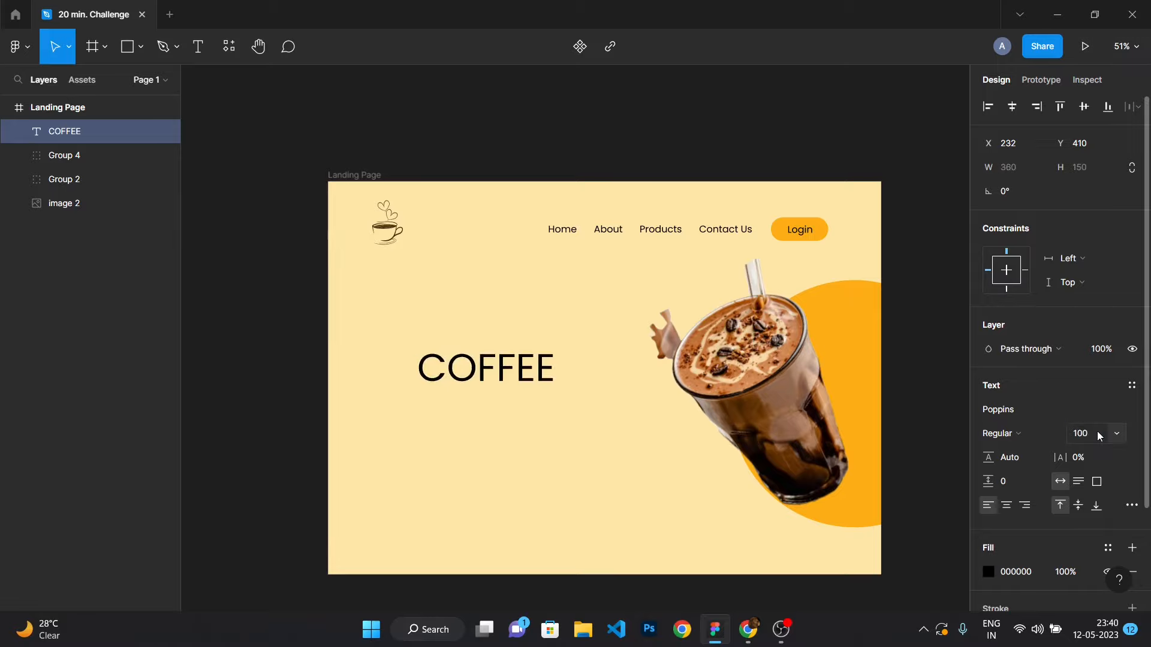
text(150)
key(Return)
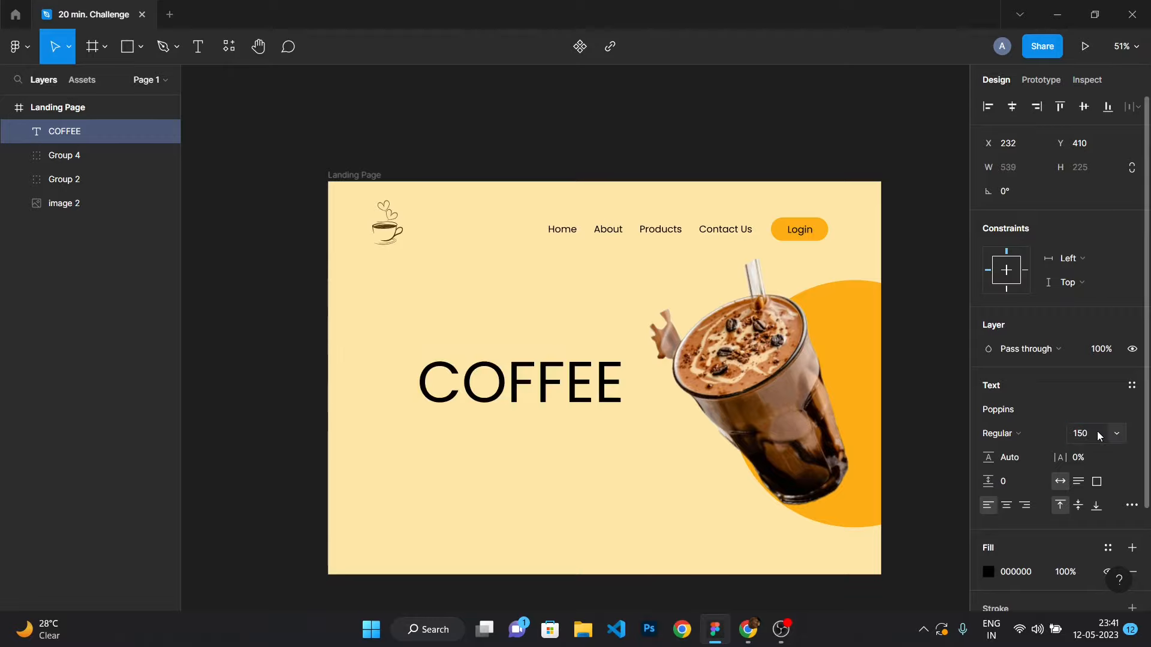
click(1004, 433)
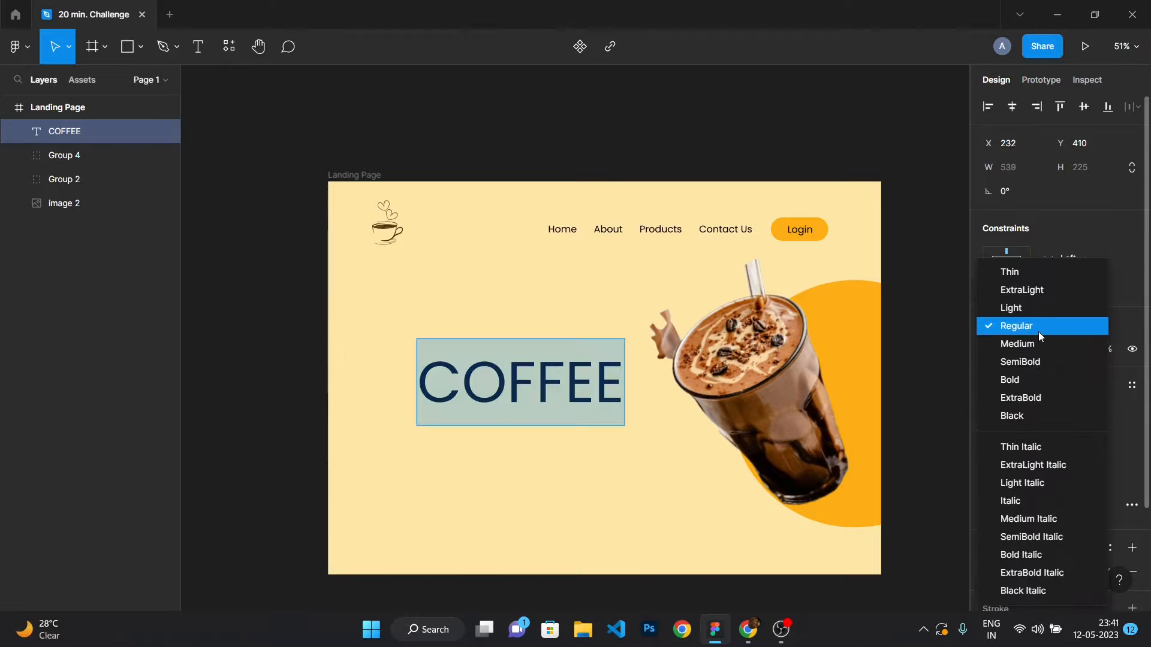
click(1038, 342)
Move the COFFEE heading left and up so it lines up with the logo.
click(265, 388)
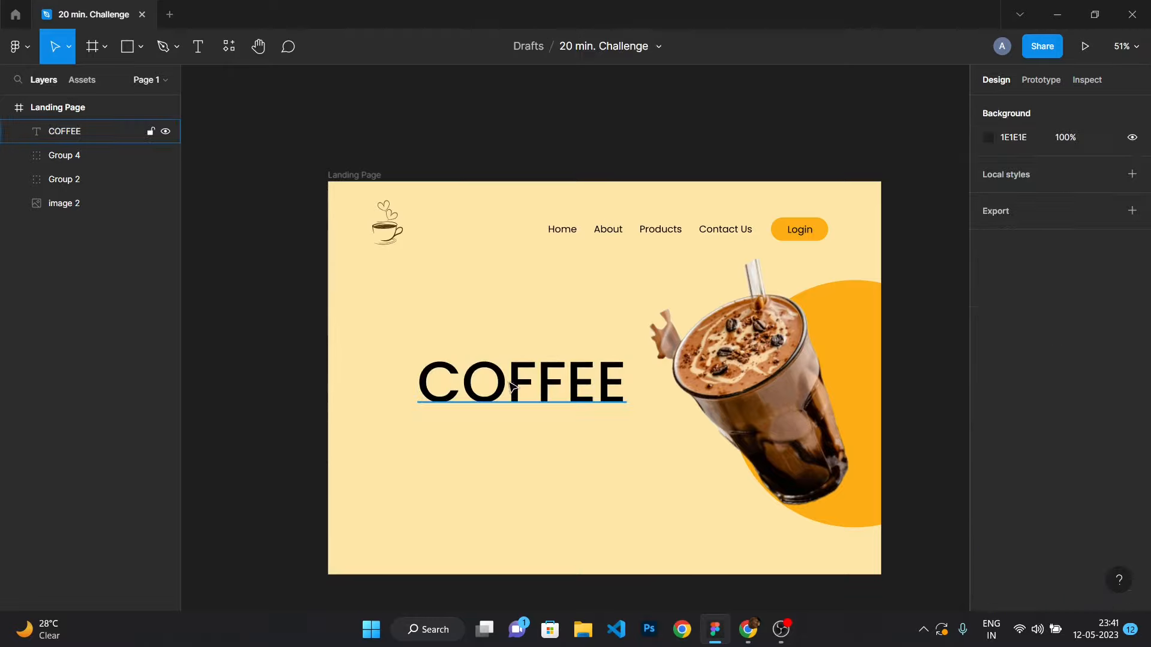
drag(511, 386, 455, 359)
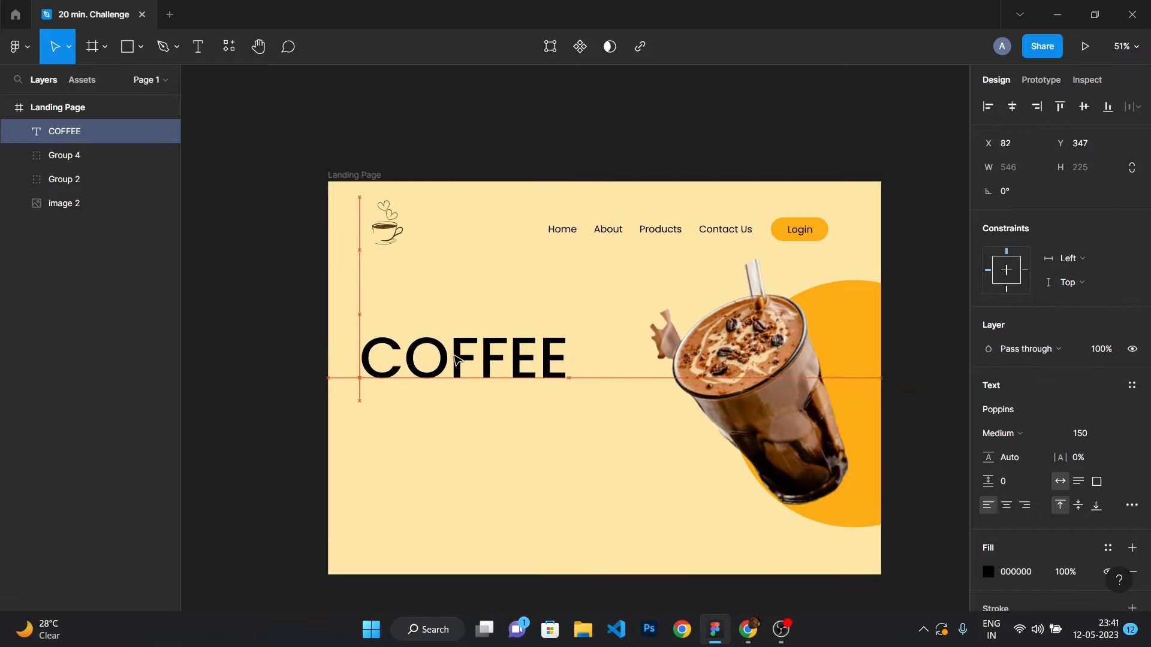
click(296, 333)
Add a "Start" text below the heading and set its font size to 50.
key(t)
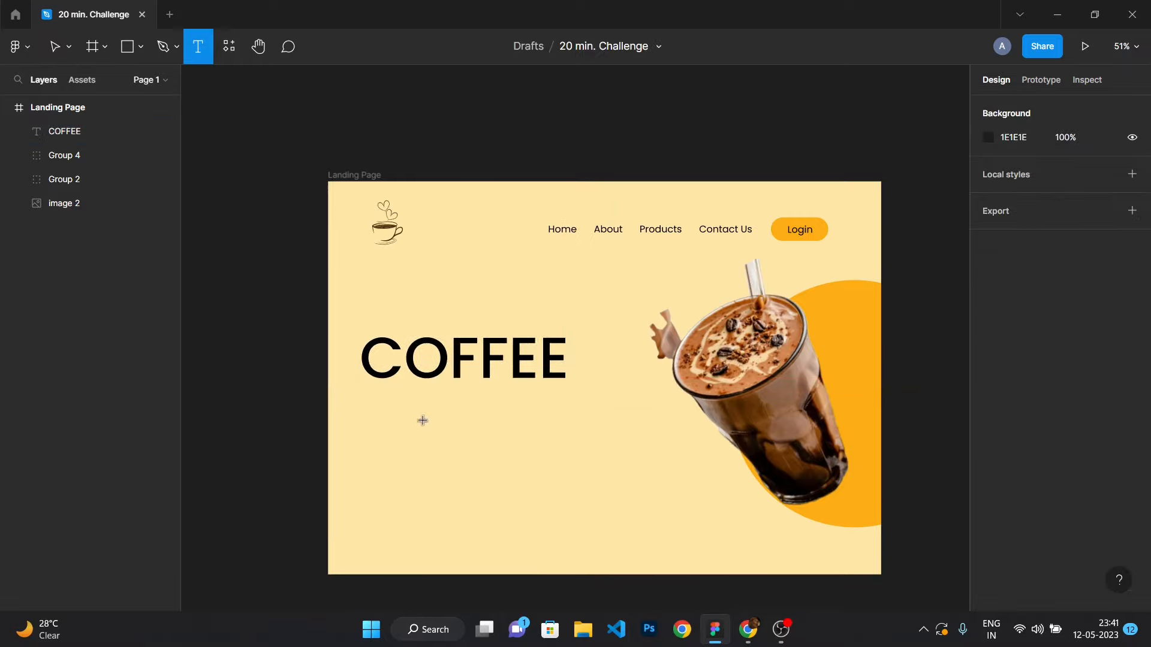
click(410, 424)
text(Start)
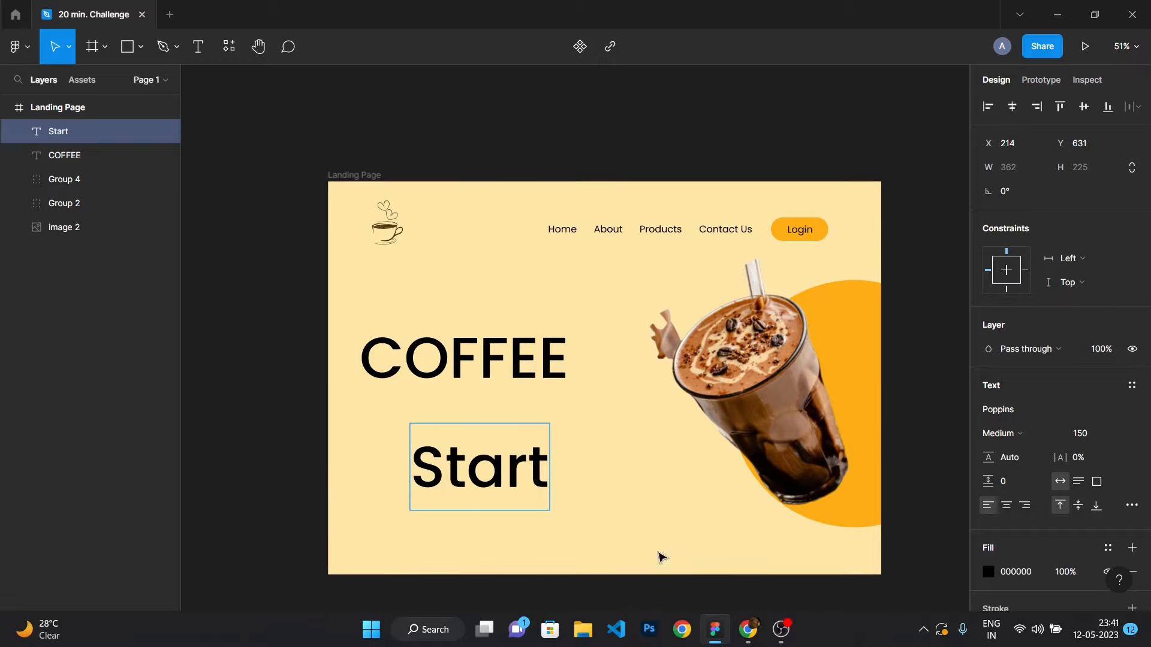
click(1094, 436)
double_click(555, 458)
click(1088, 434)
text(5)
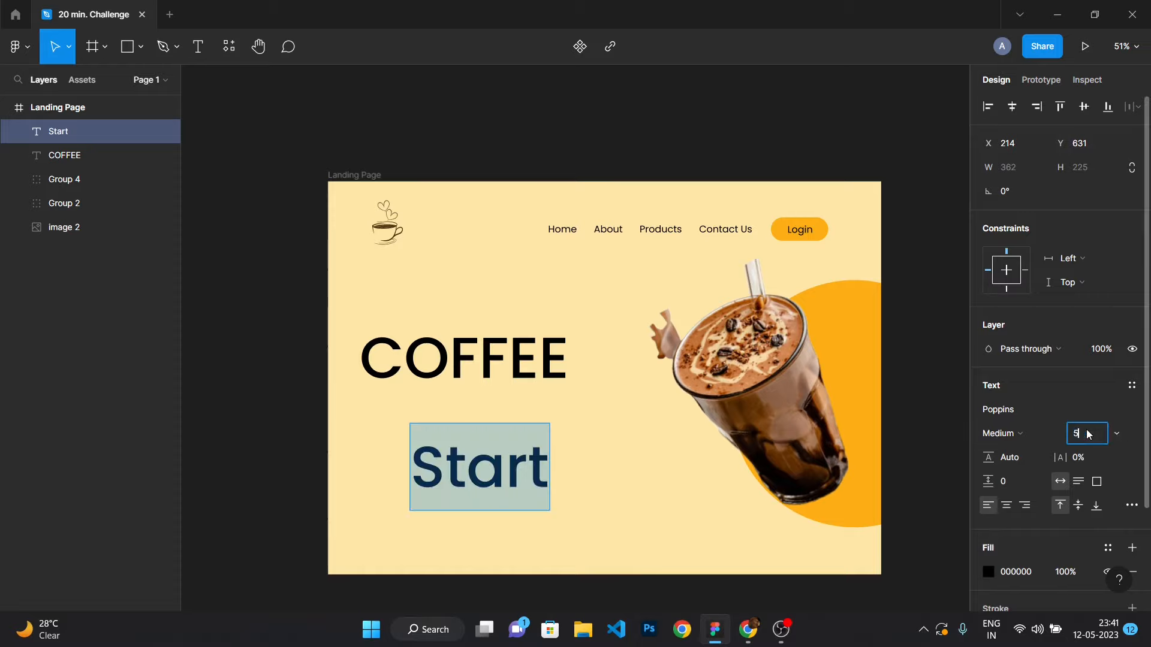
text(0)
key(Return)
Extend the text to read "Start your day by an awesome coffee ...".
double_click(428, 439)
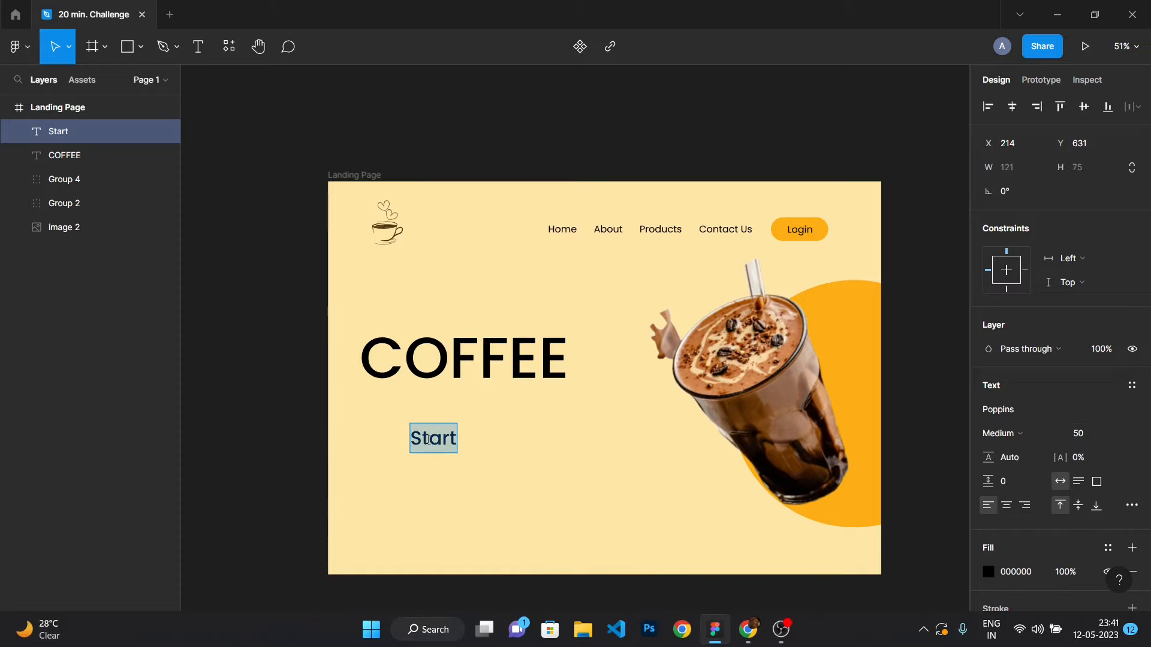
key(Right)
text(your da)
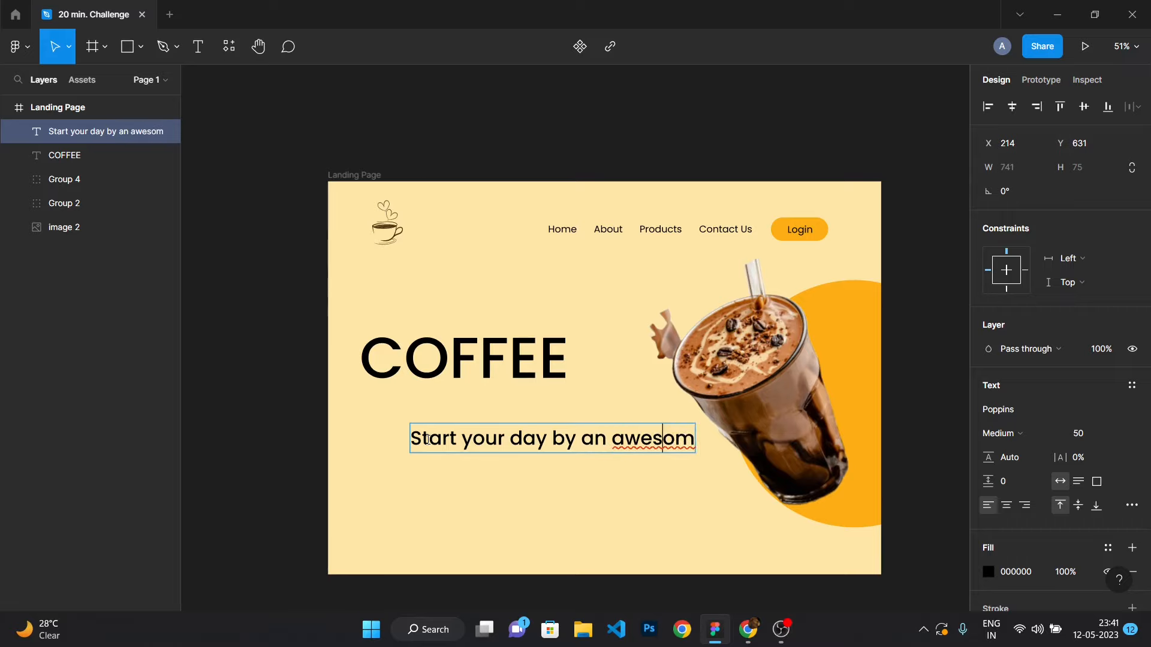
text(e c)
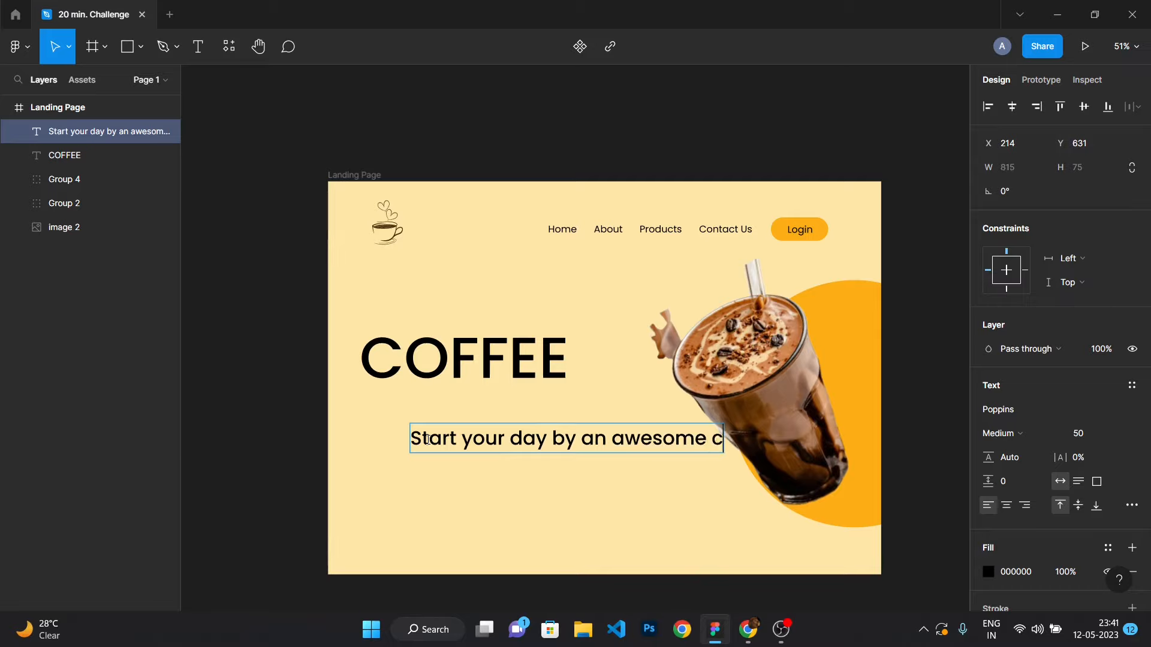
text(offee ...)
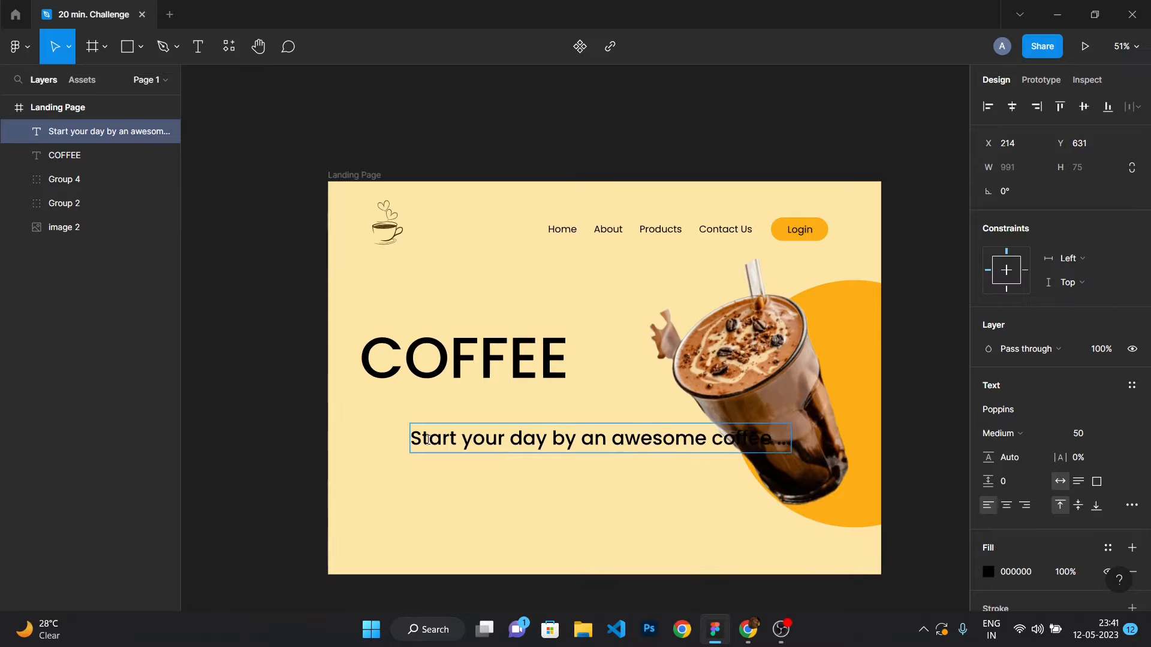
Set the tagline's weight to Light and its font size to 30.
scroll(455, 463, up, 1)
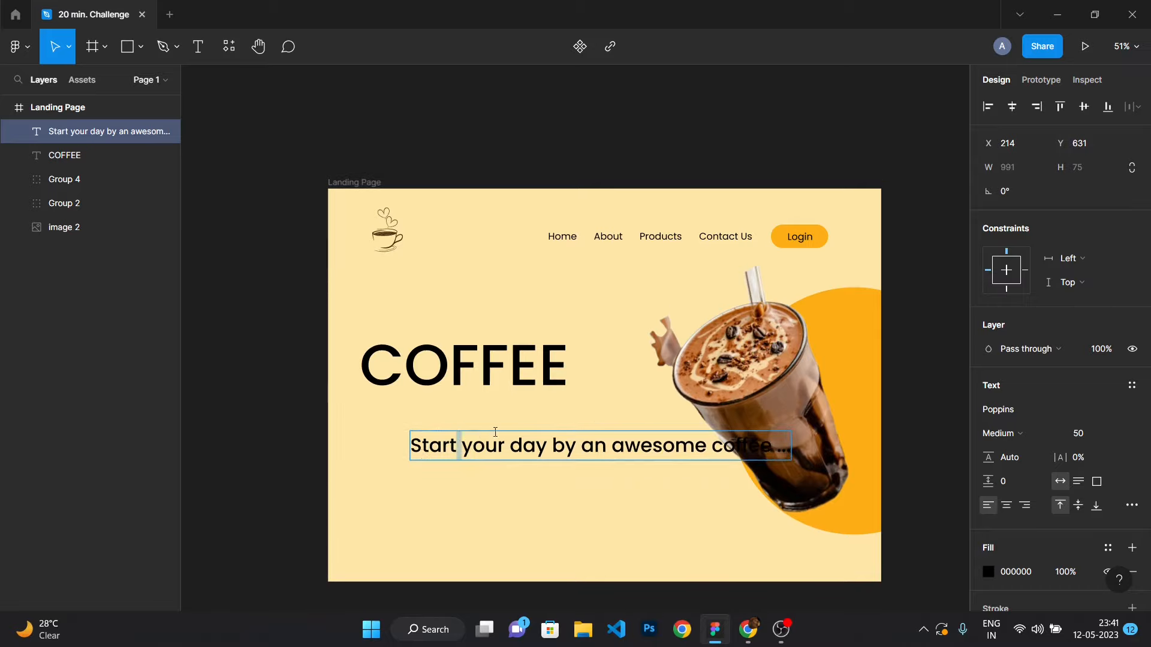
key(ctrl+a)
click(1002, 433)
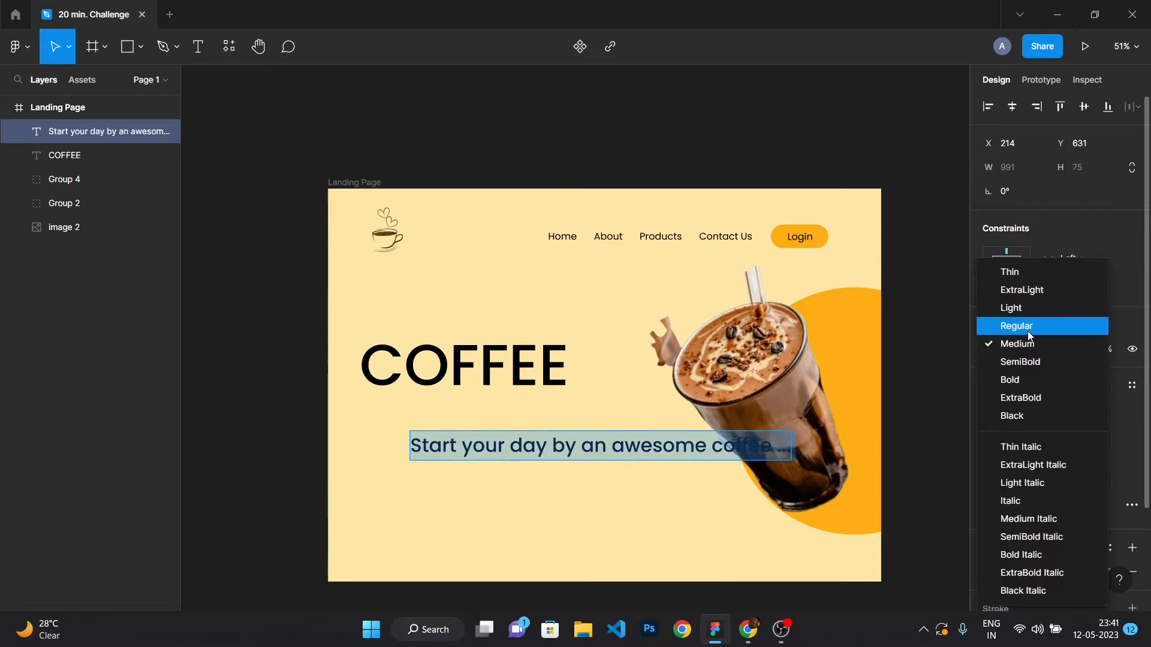
click(1032, 308)
click(592, 446)
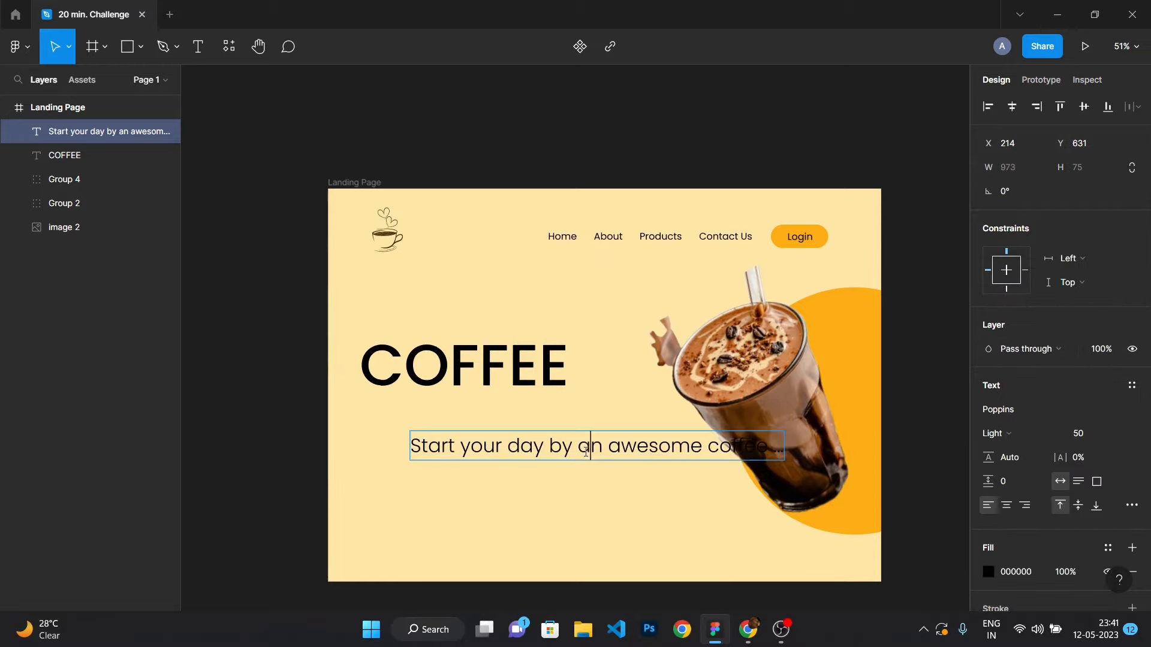
key(ctrl+a)
click(1087, 433)
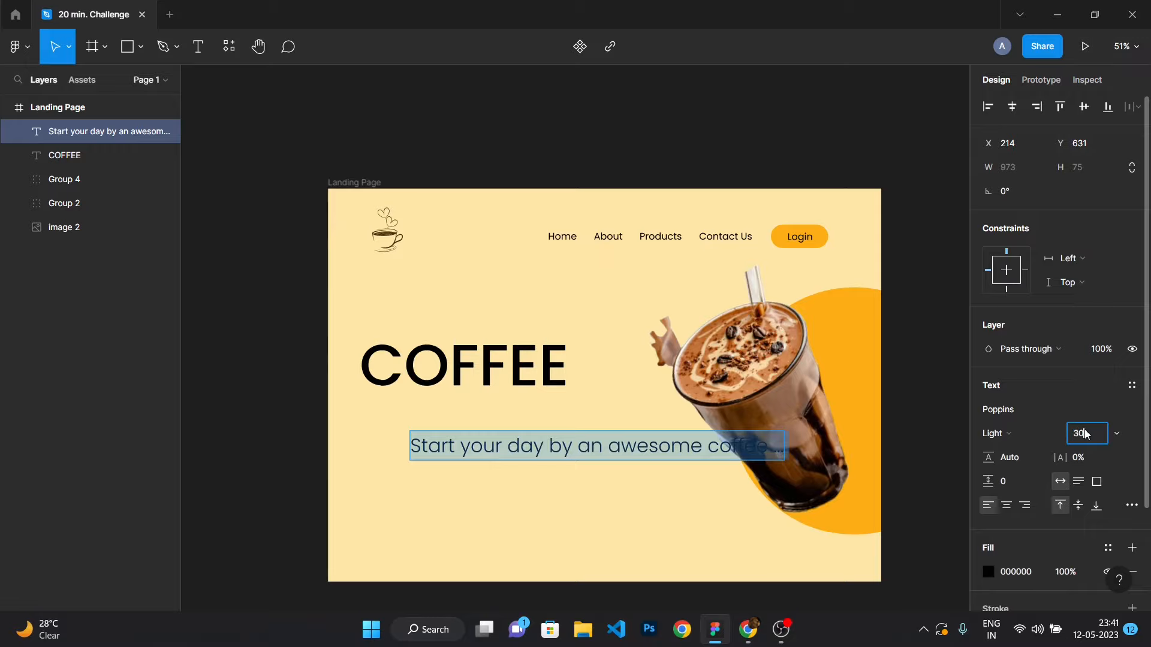
text(30)
key(Return)
Move the tagline up to sit just beneath the COFFEE heading.
click(299, 374)
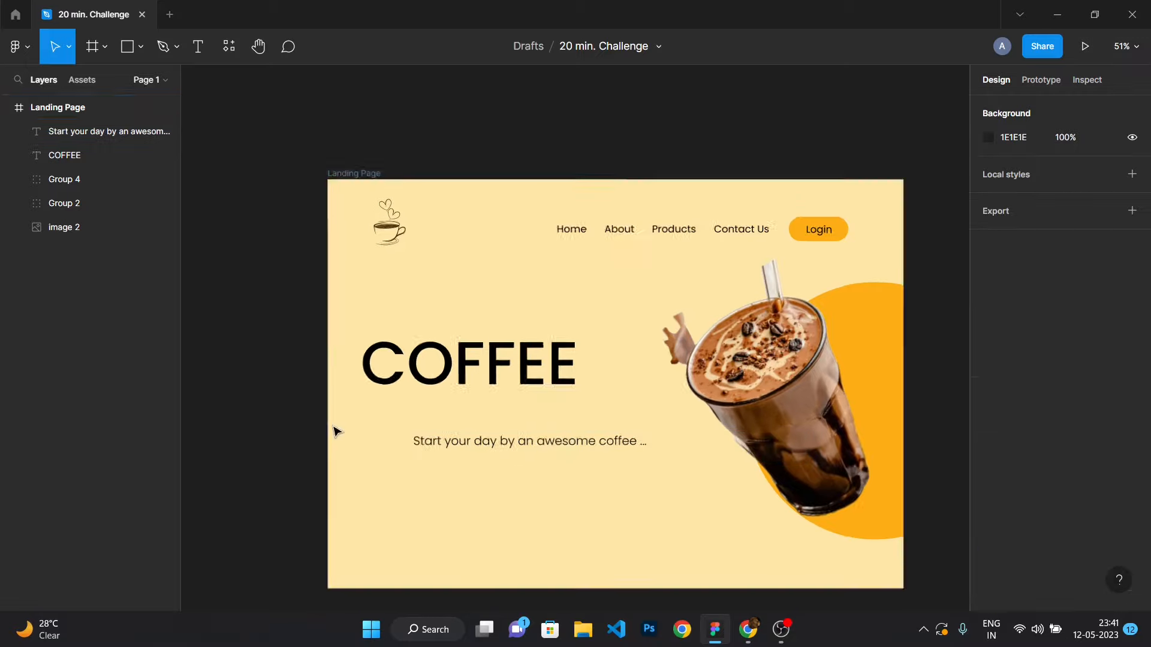
scroll(336, 432, up, 3)
drag(534, 452, 478, 412)
click(231, 326)
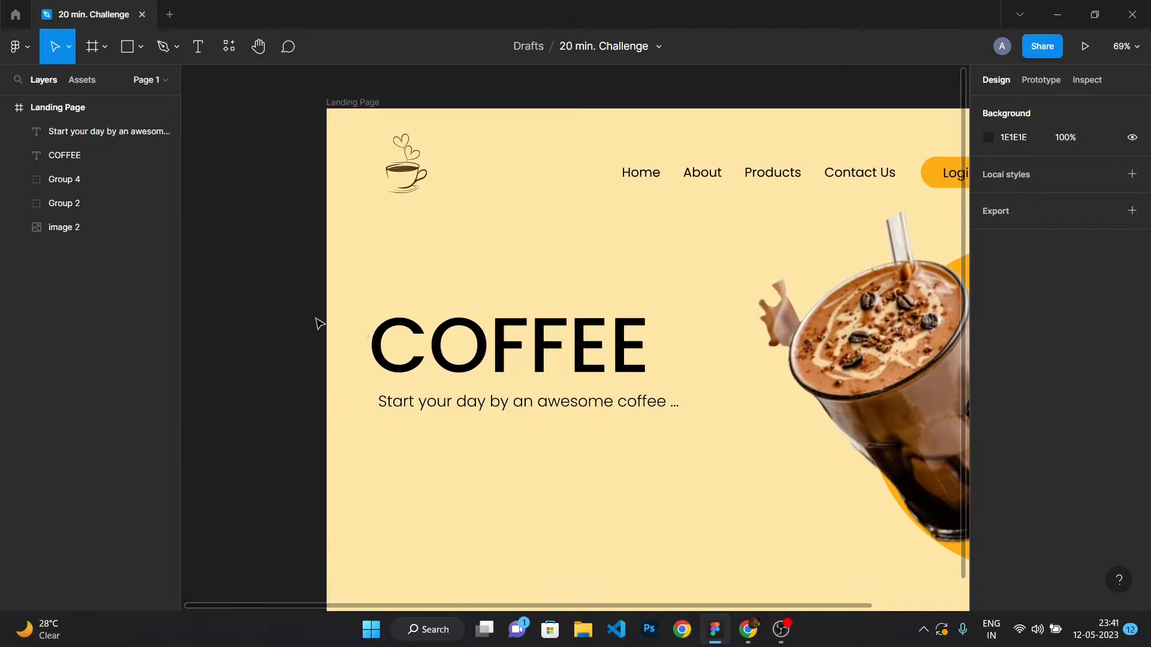
Draw a rectangle about 224 × 84 below the tagline for a button.
scroll(411, 373, down, 5)
scroll(414, 372, up, 5)
scroll(413, 383, down, 4)
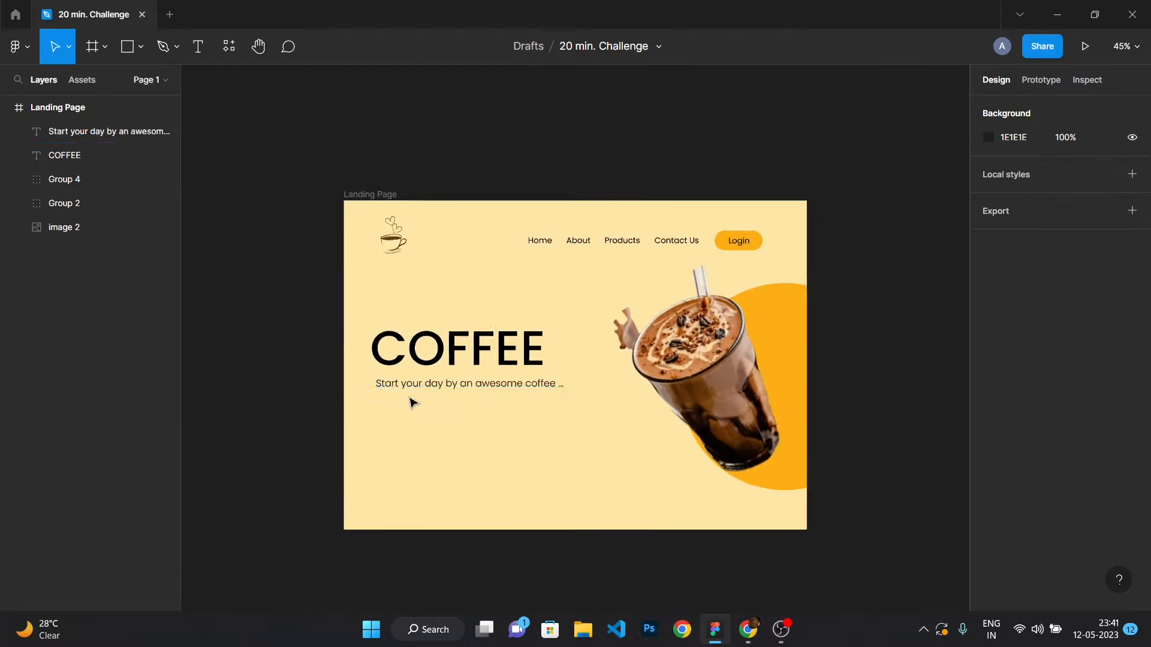
scroll(431, 444, up, 4)
scroll(552, 443, down, 1)
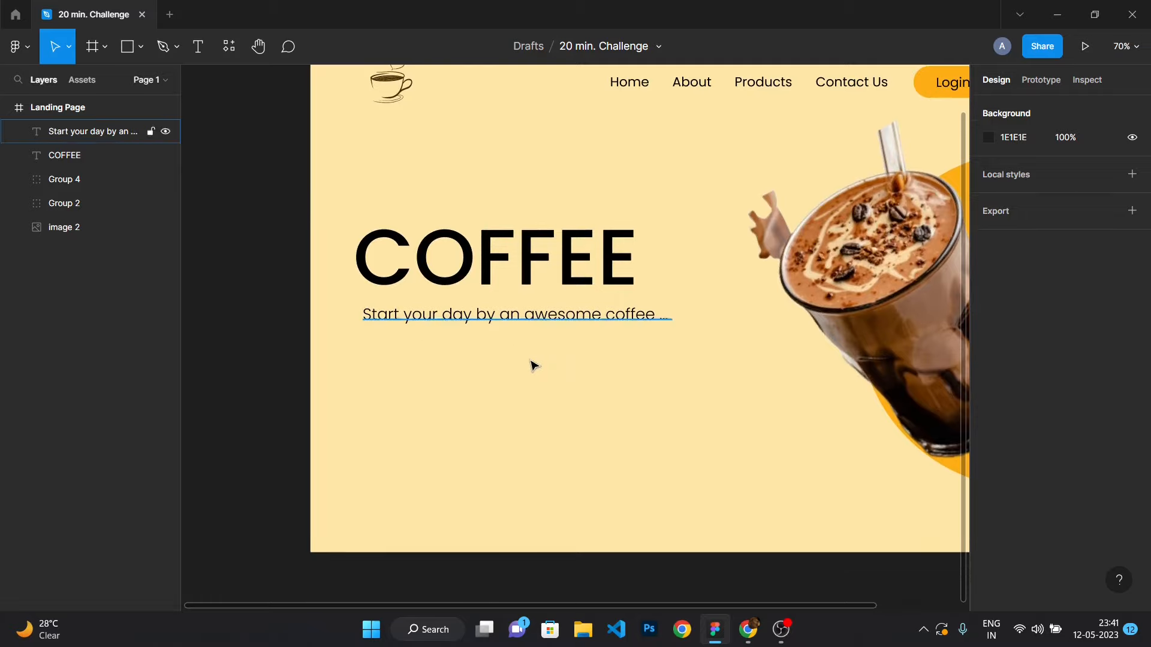
key(r)
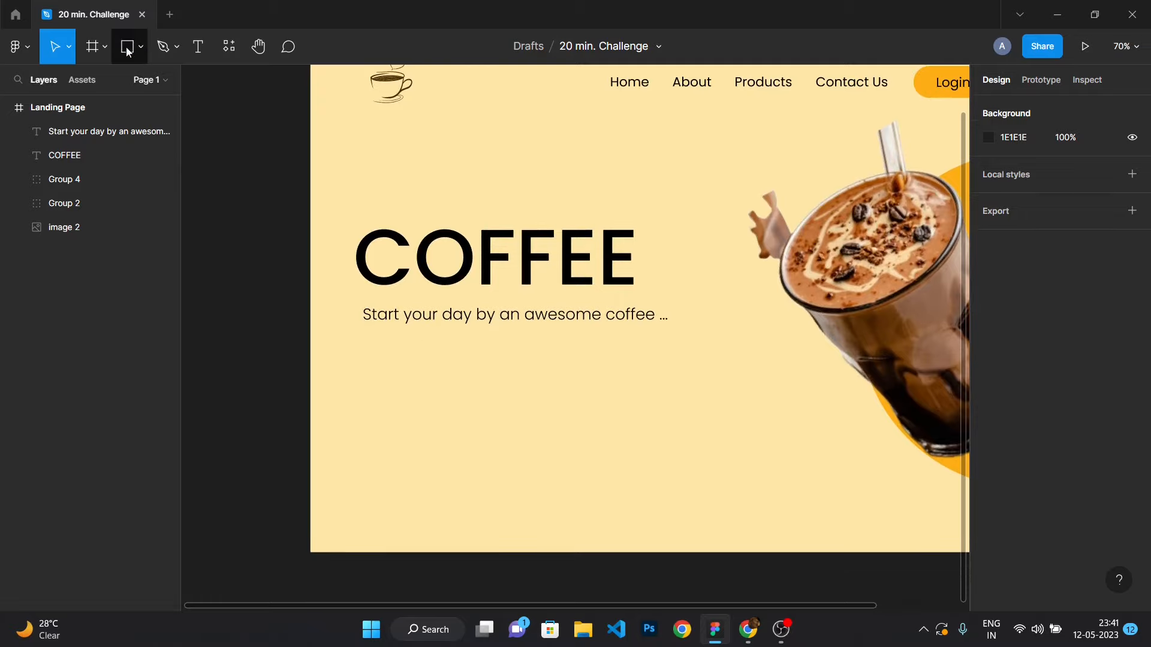
drag(375, 349, 493, 396)
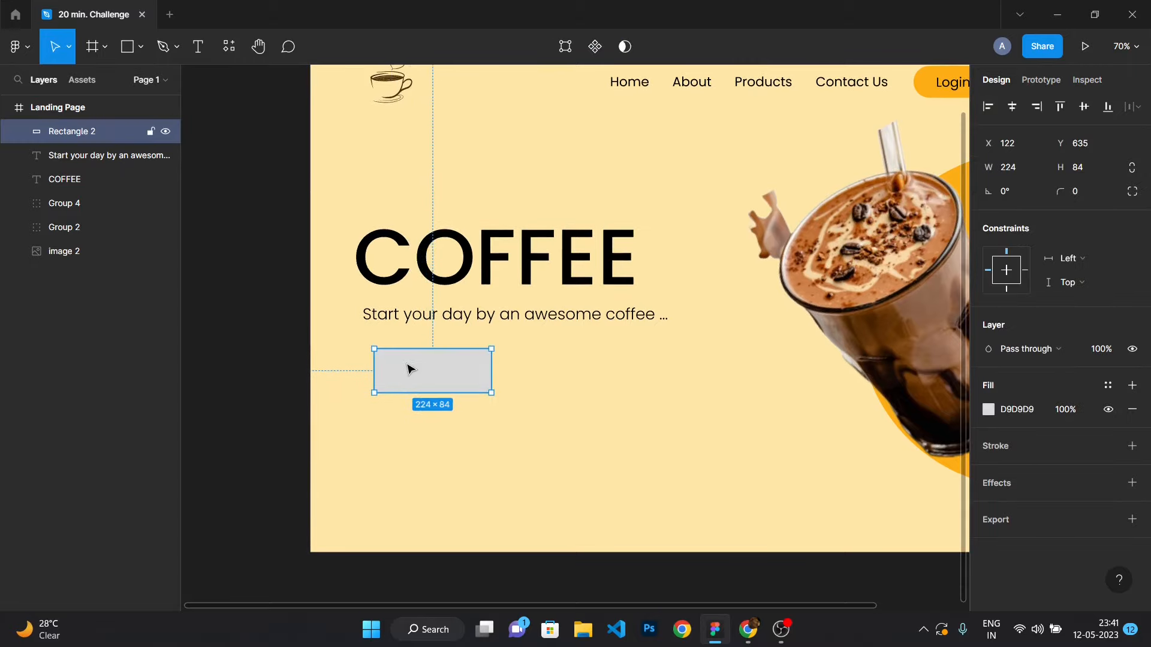
drag(398, 371, 386, 373)
key(Escape)
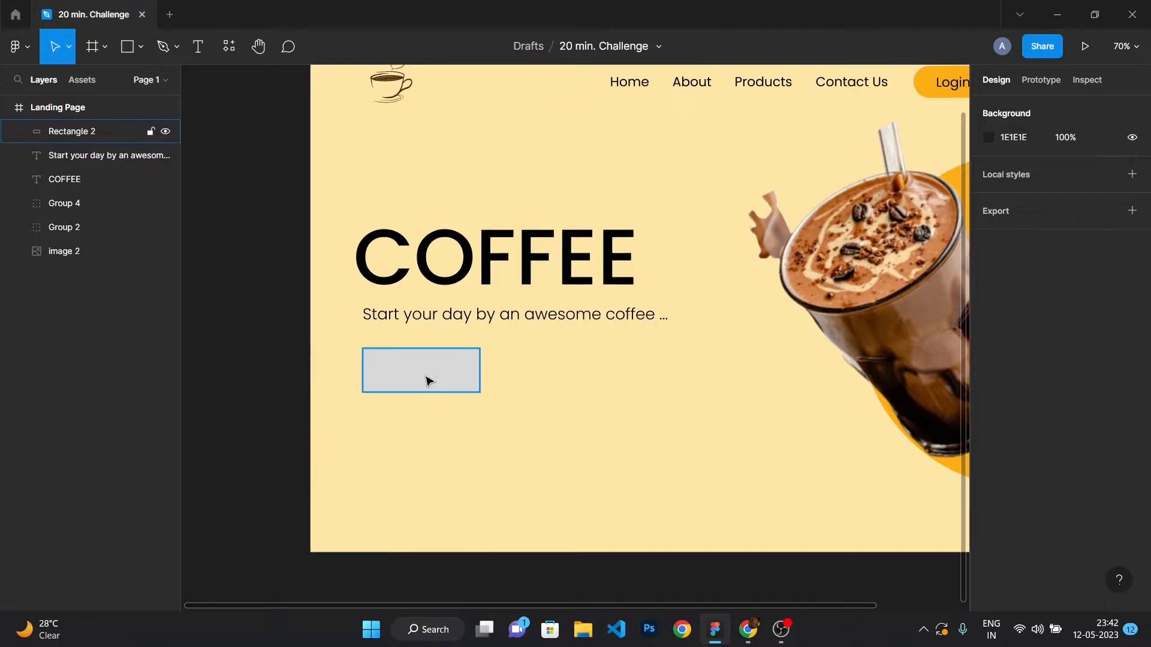
Round the corners of the button rectangle.
scroll(419, 395, up, 2)
scroll(399, 451, down, 5)
scroll(399, 451, up, 6)
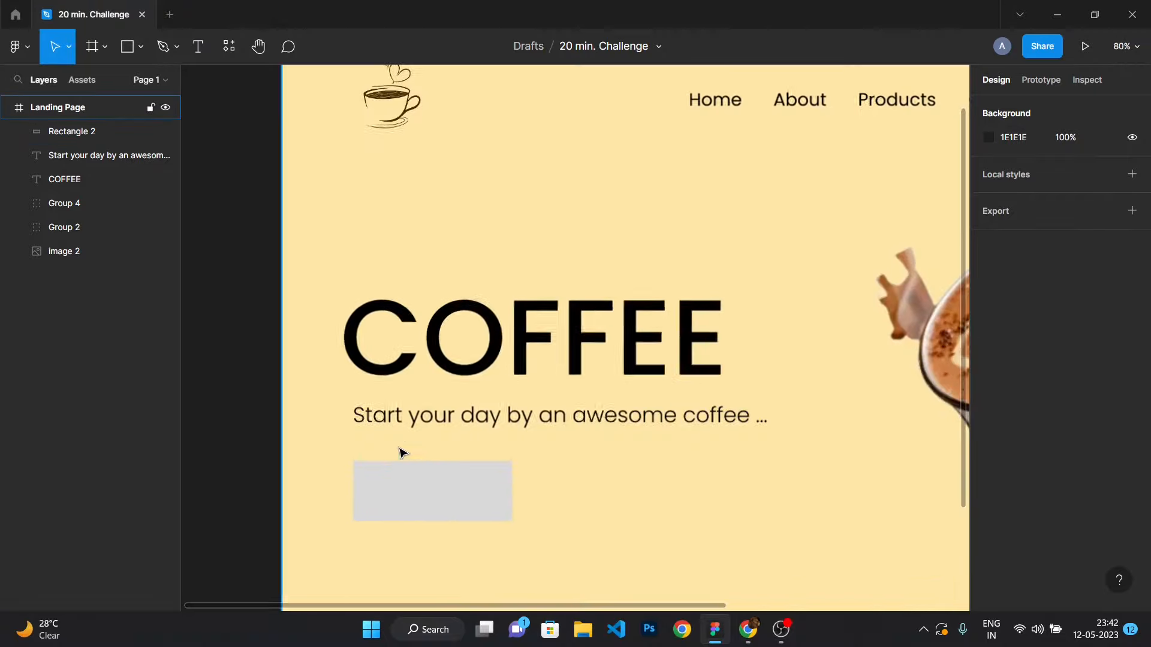
scroll(398, 452, down, 2)
scroll(403, 470, up, 1)
click(380, 432)
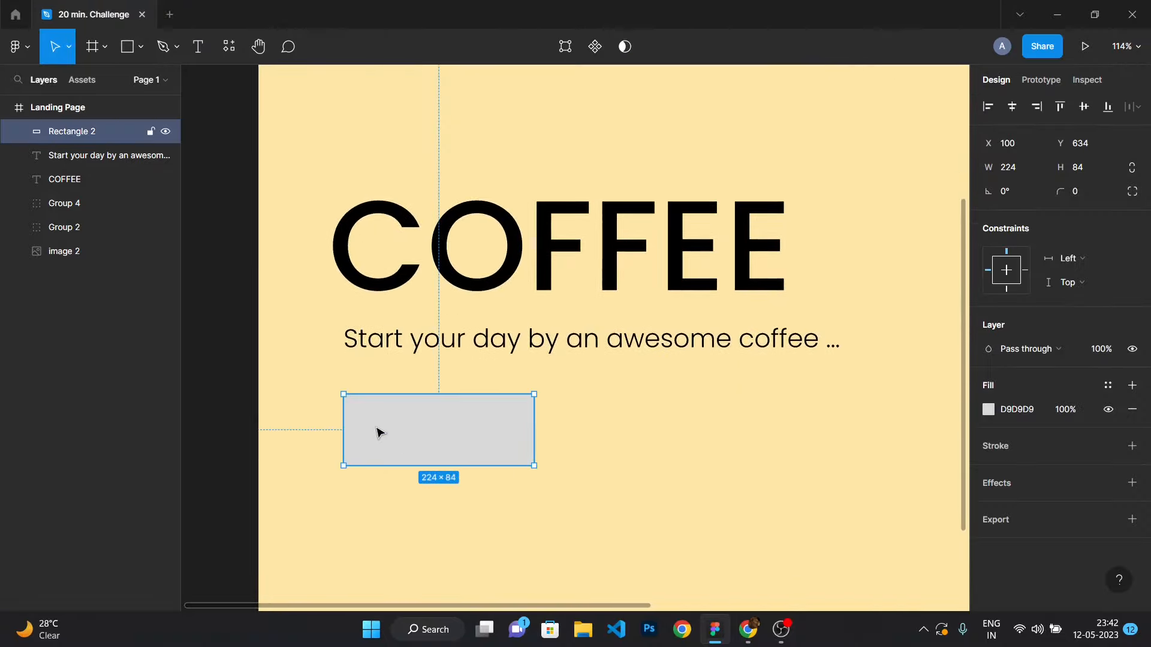
scroll(380, 431, up, 5)
drag(292, 342, 416, 316)
click(318, 296)
Add an "Order Now" text label inside the button rectangle.
key(t)
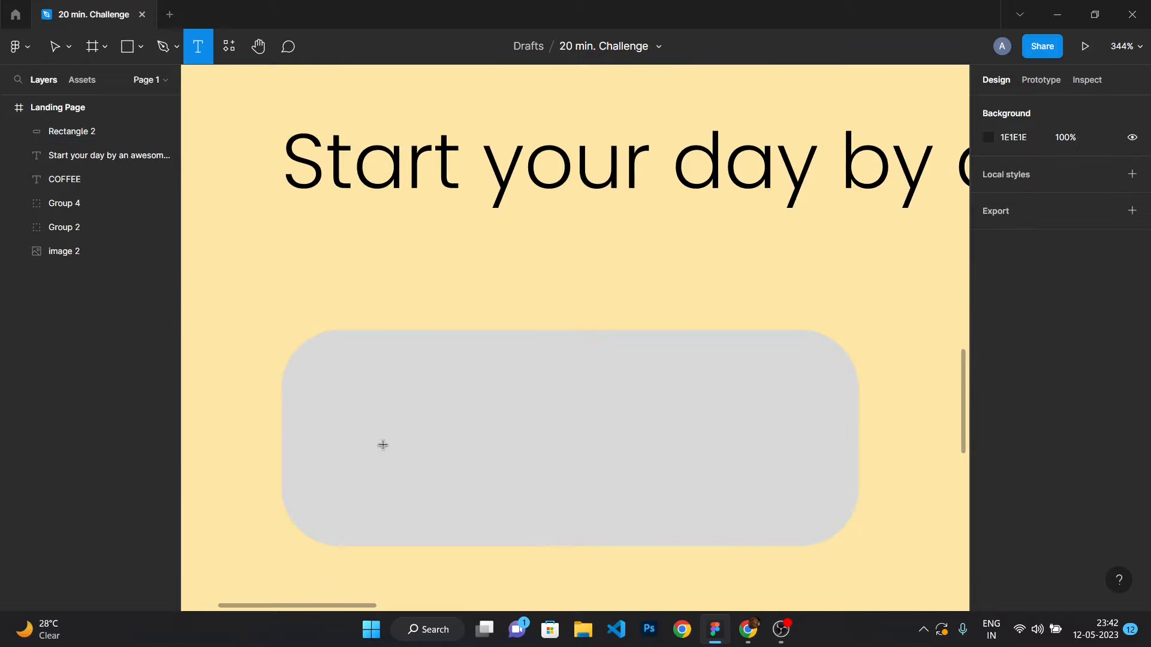
click(390, 445)
text(Order Now)
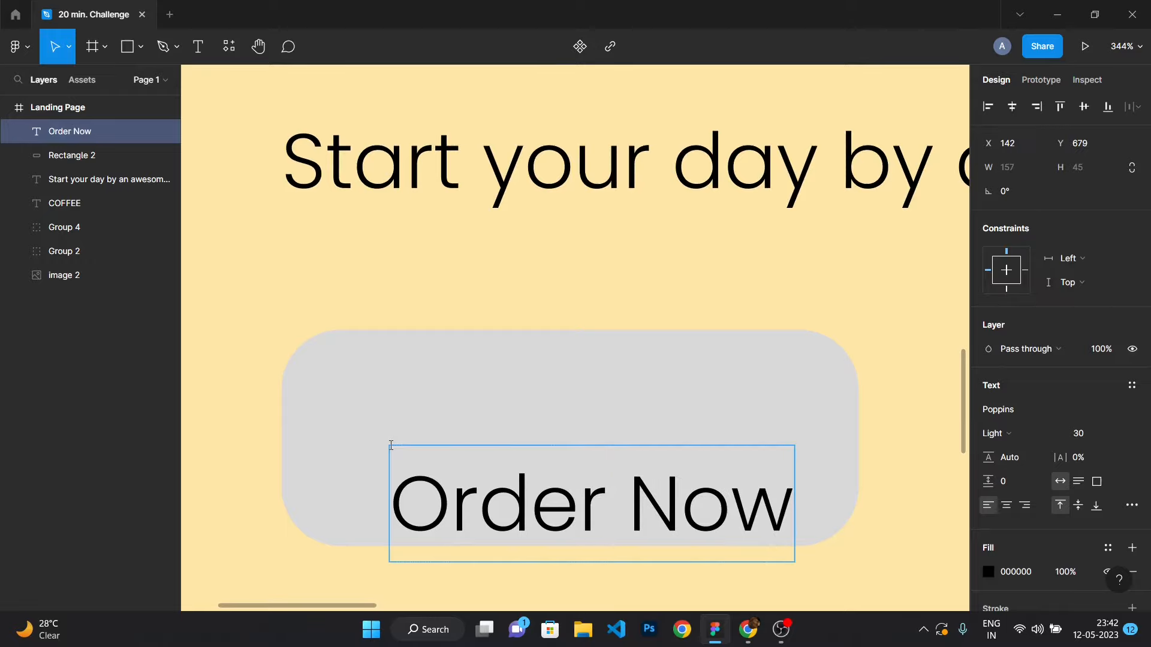
scroll(391, 445, down, 10)
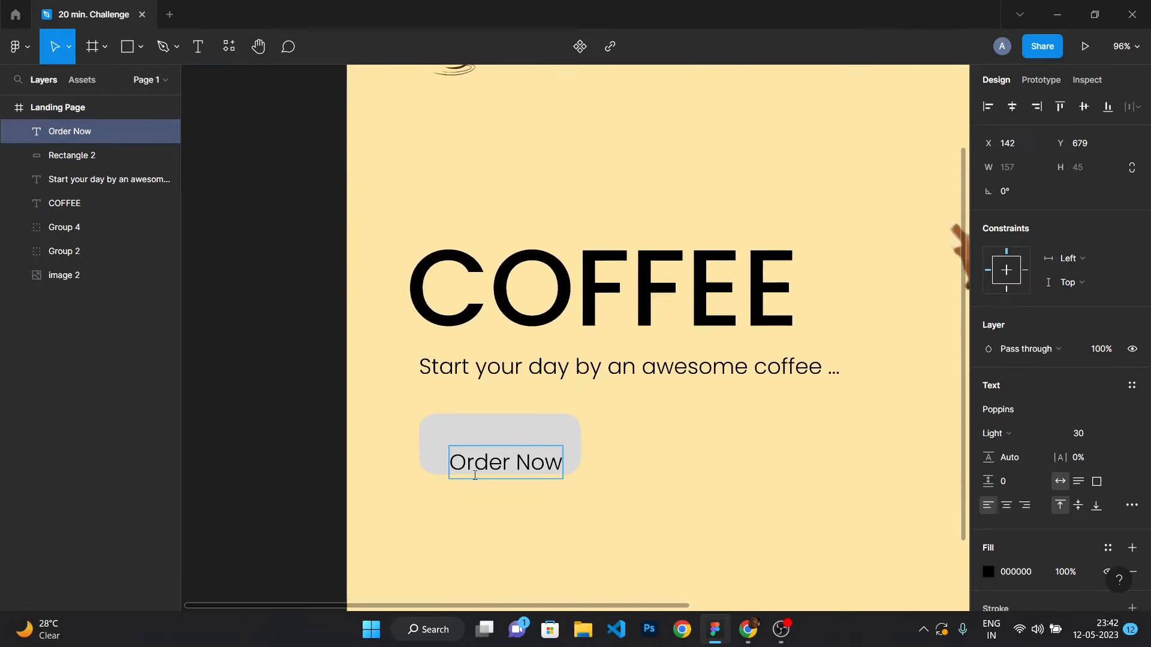
Change the button rectangle's fill to a light pink colour around FEA8D1.
click(491, 435)
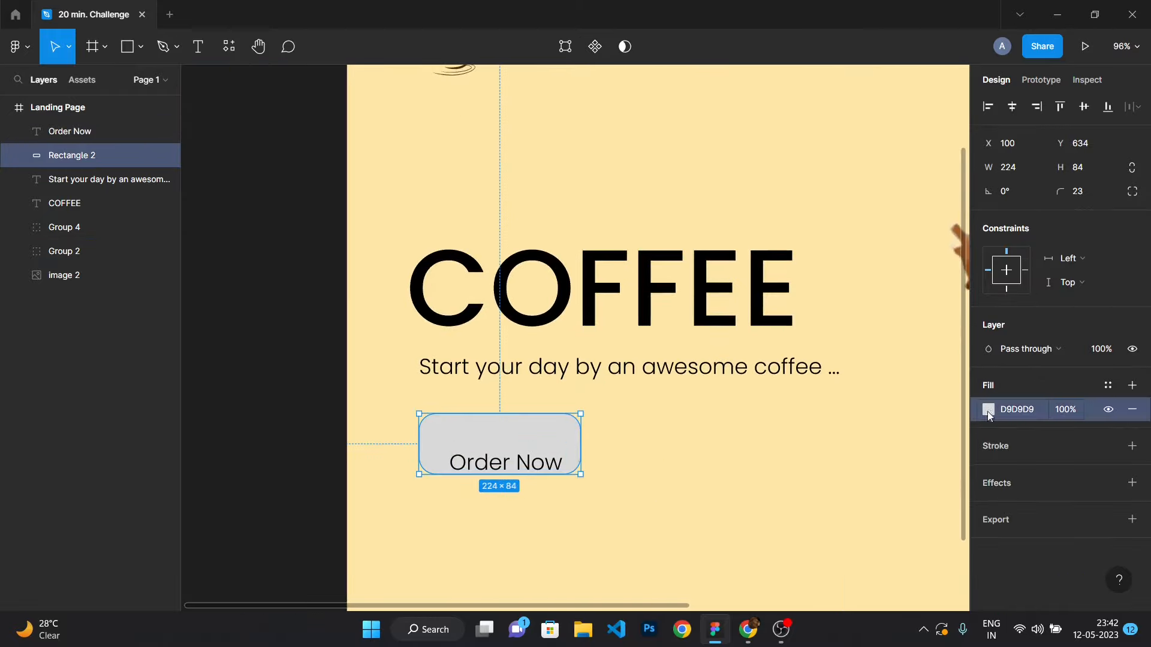
click(989, 412)
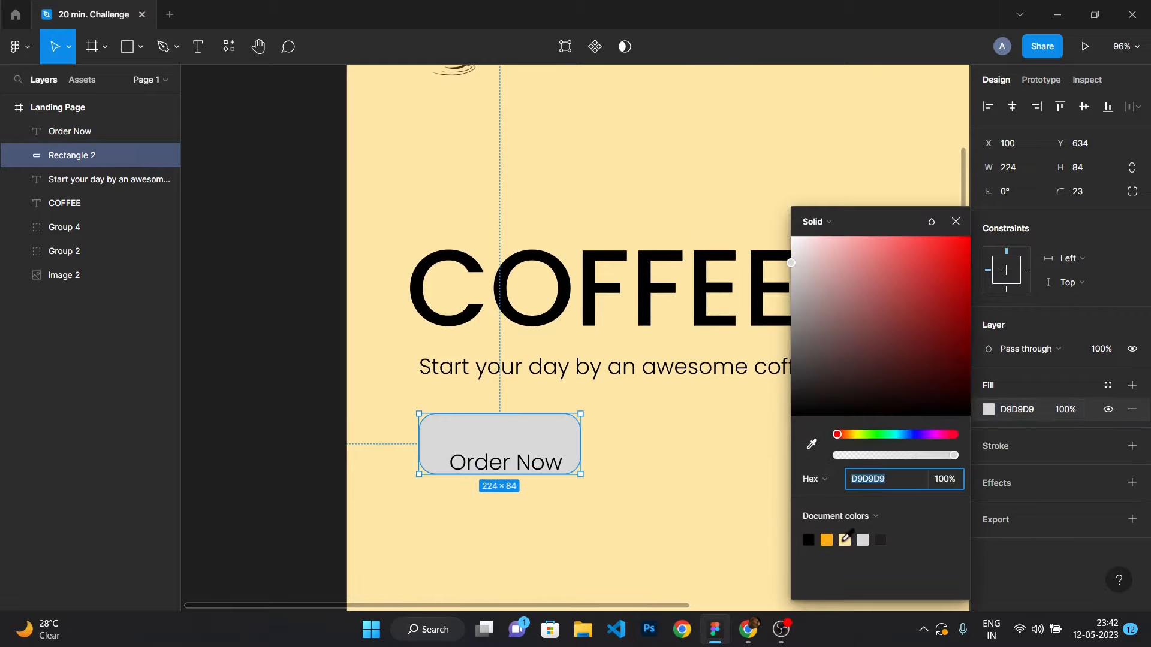
click(844, 539)
drag(842, 436, 951, 439)
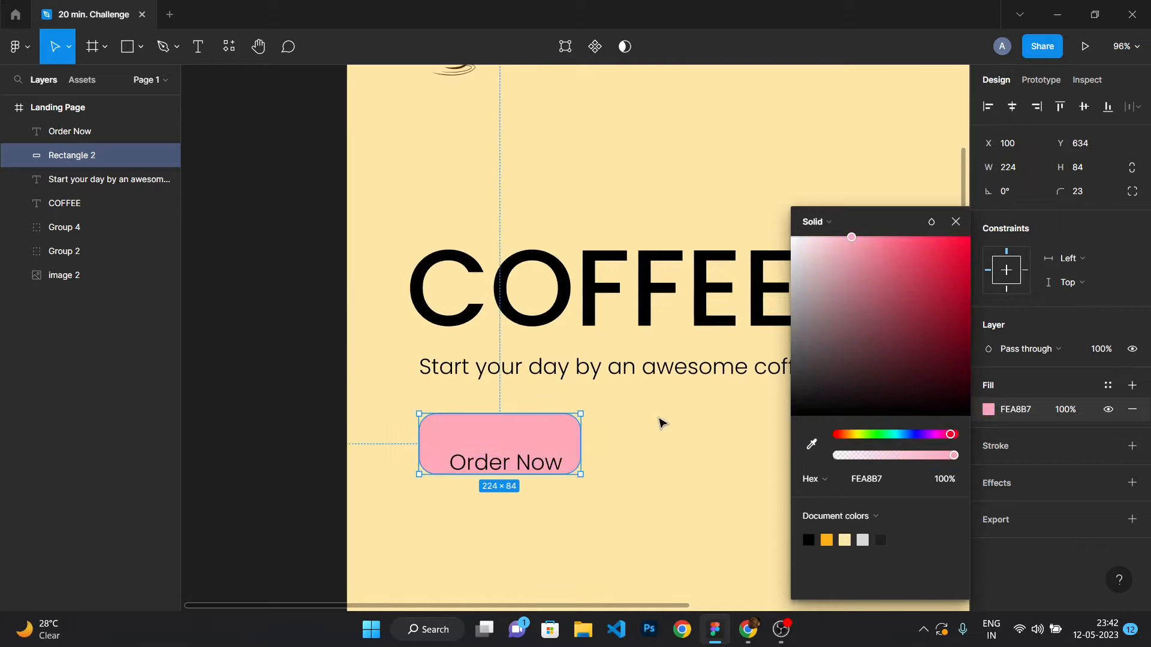
drag(939, 438, 944, 436)
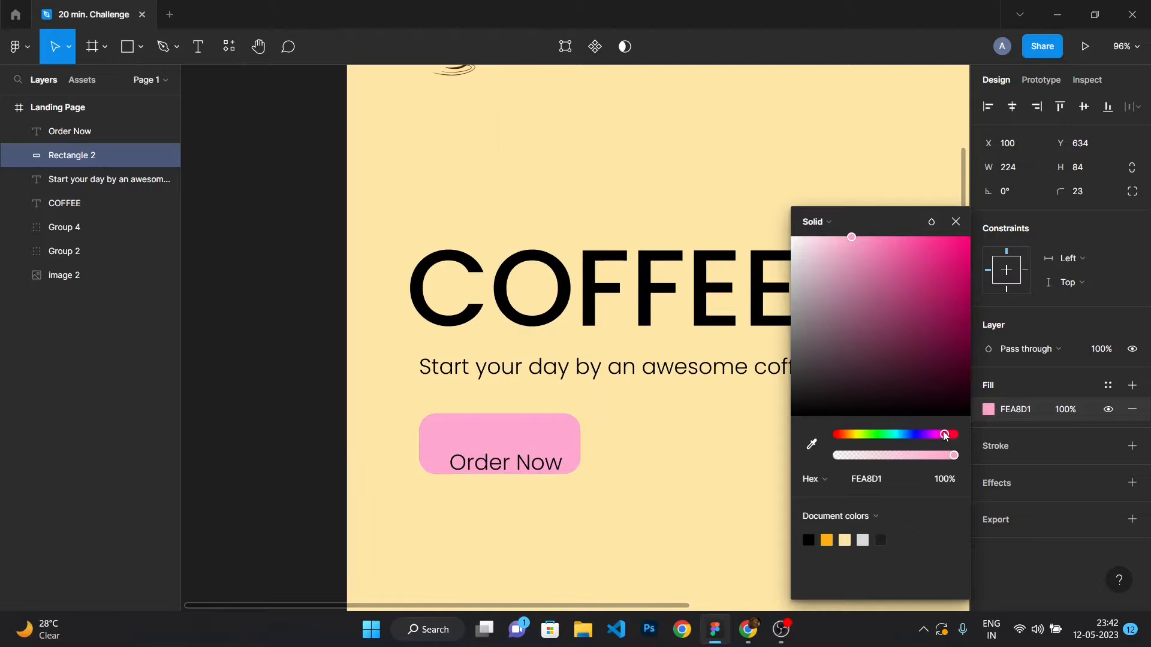
click(692, 428)
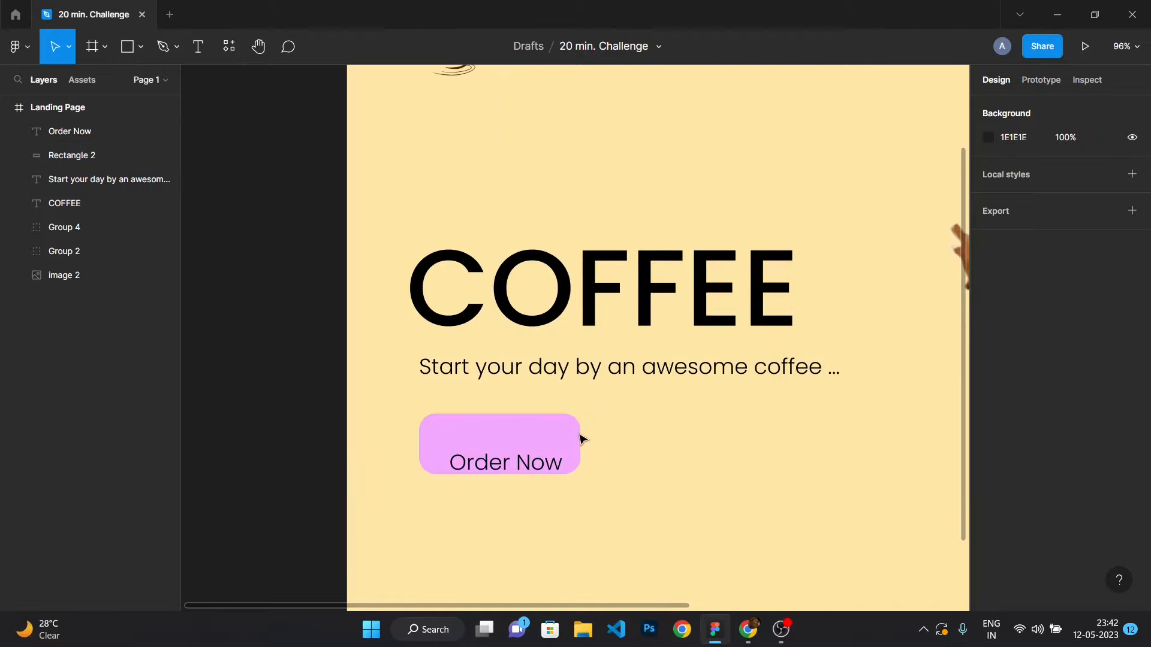
Move the Order Now label up so it sits vertically centred inside the button.
scroll(517, 474, up, 5)
drag(513, 480, 502, 457)
click(835, 424)
scroll(760, 441, down, 5)
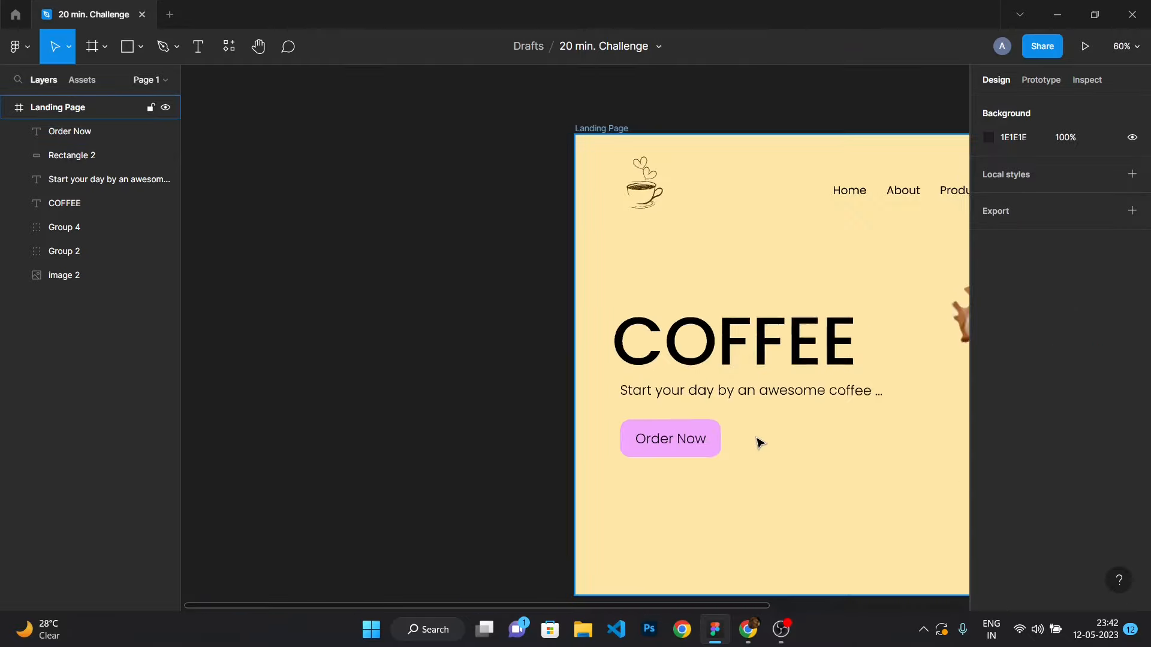
Set the Order Now label's font weight to Regular.
scroll(760, 442, up, 4)
scroll(661, 460, up, 2)
click(565, 438)
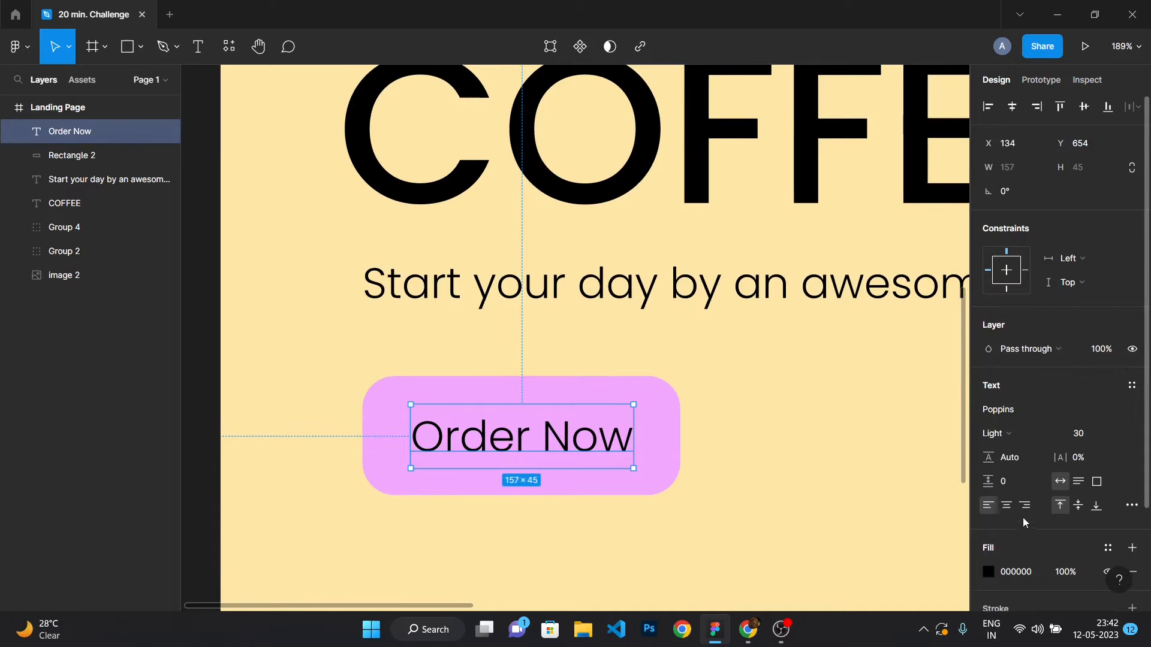
click(996, 434)
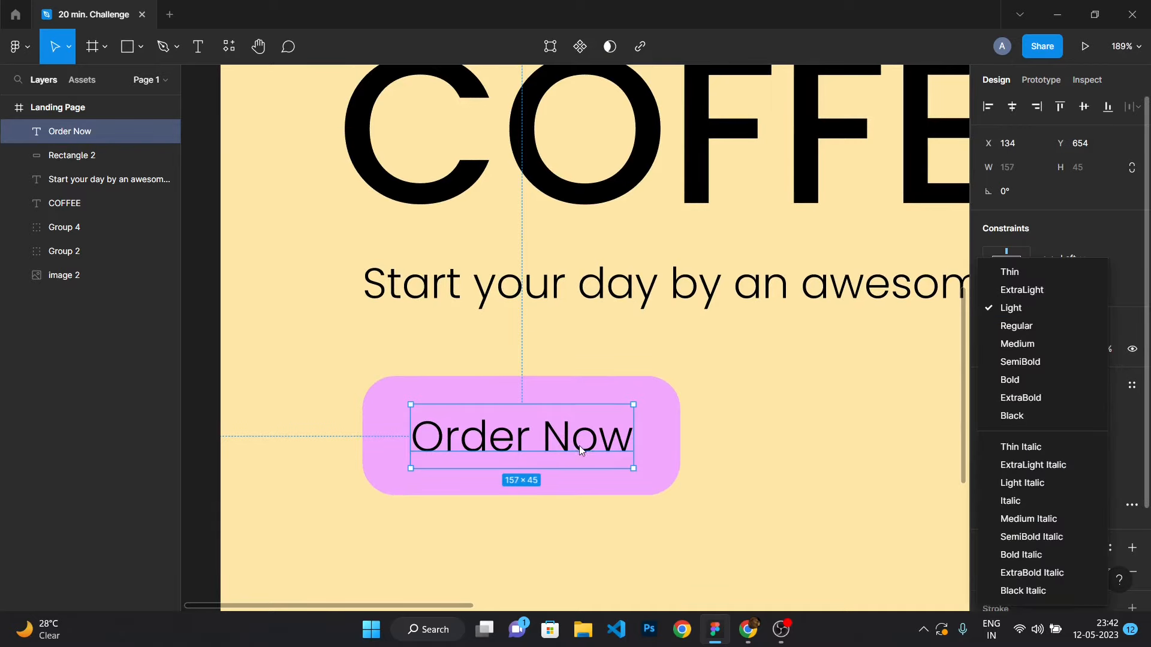
double_click(574, 438)
click(997, 437)
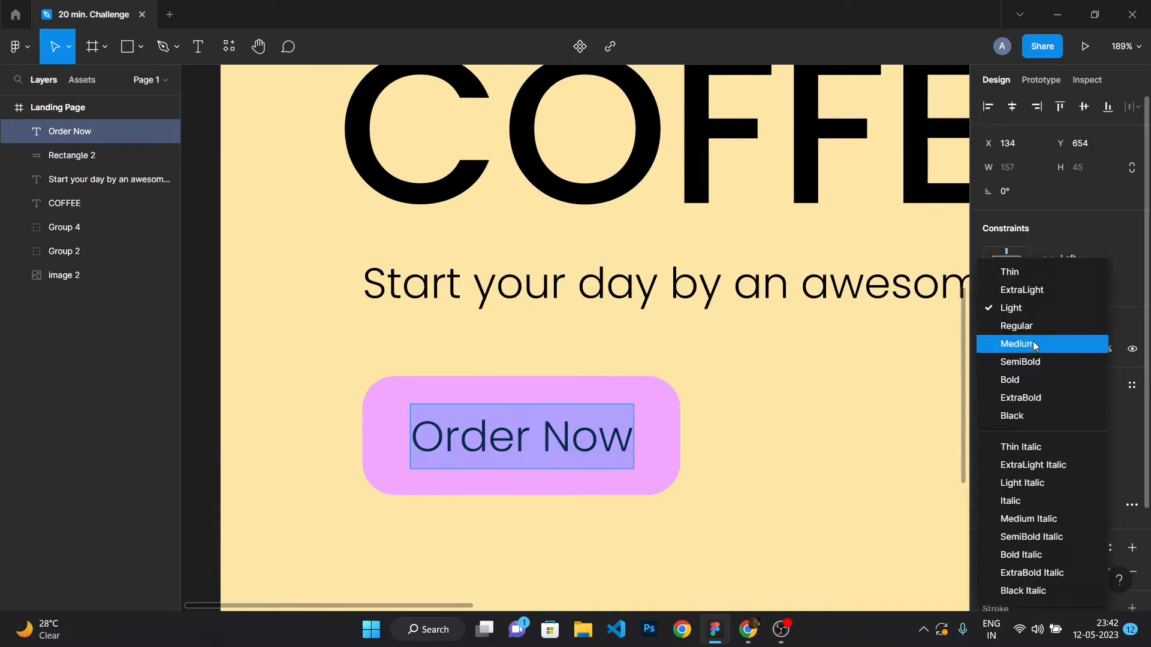
click(1034, 330)
click(824, 418)
Set the Order Now label's font size to 25.
scroll(527, 438, down, 1)
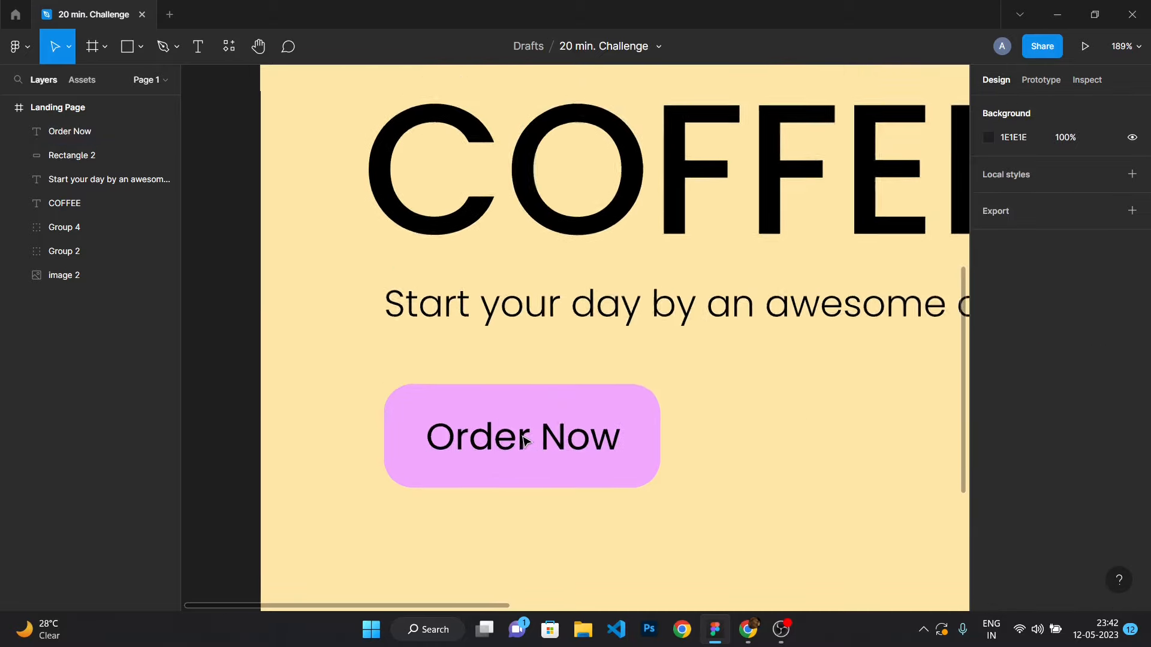
scroll(527, 437, up, 2)
double_click(527, 438)
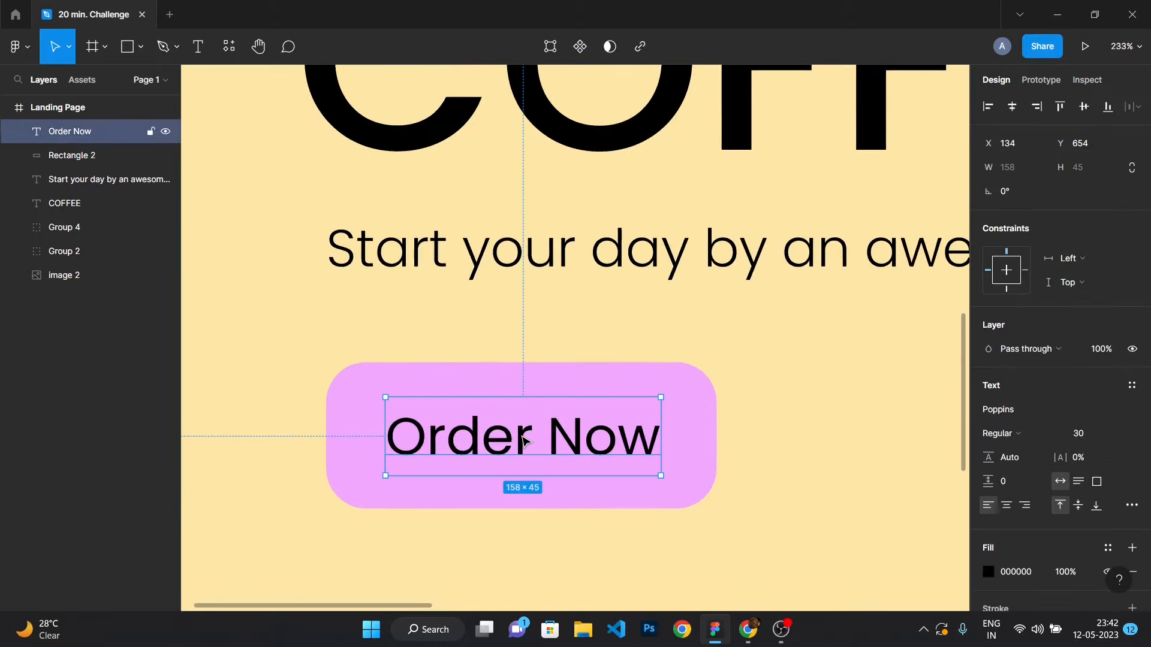
click(1098, 435)
text(25)
key(Return)
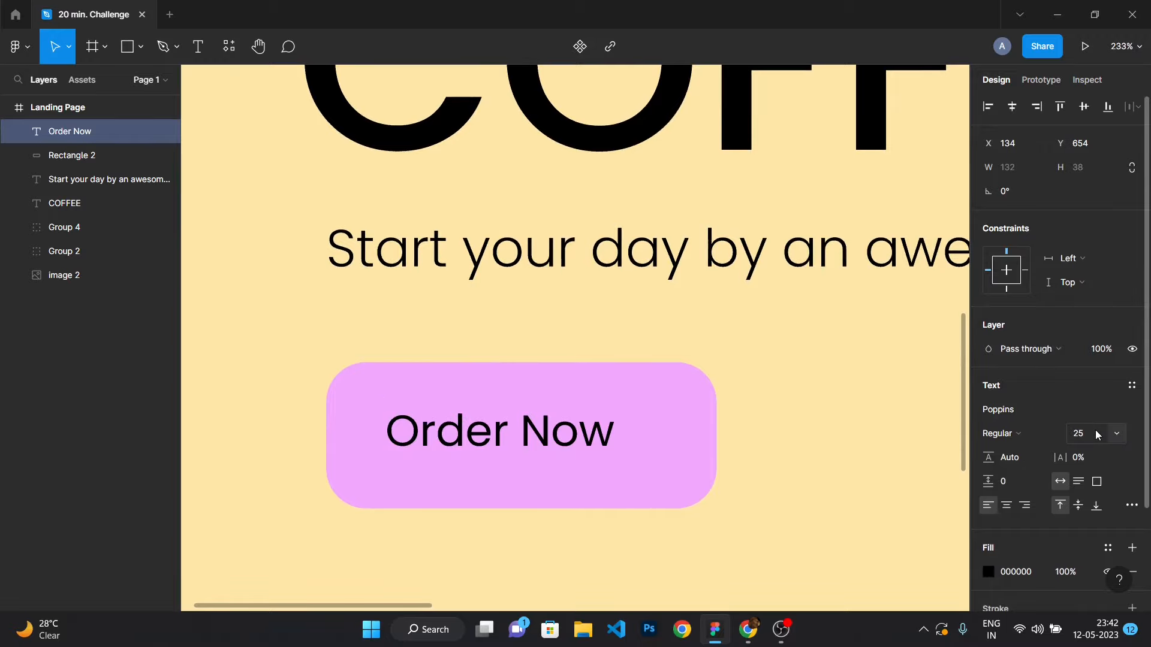
Shift the Order Now label to centre it horizontally within the button.
click(507, 435)
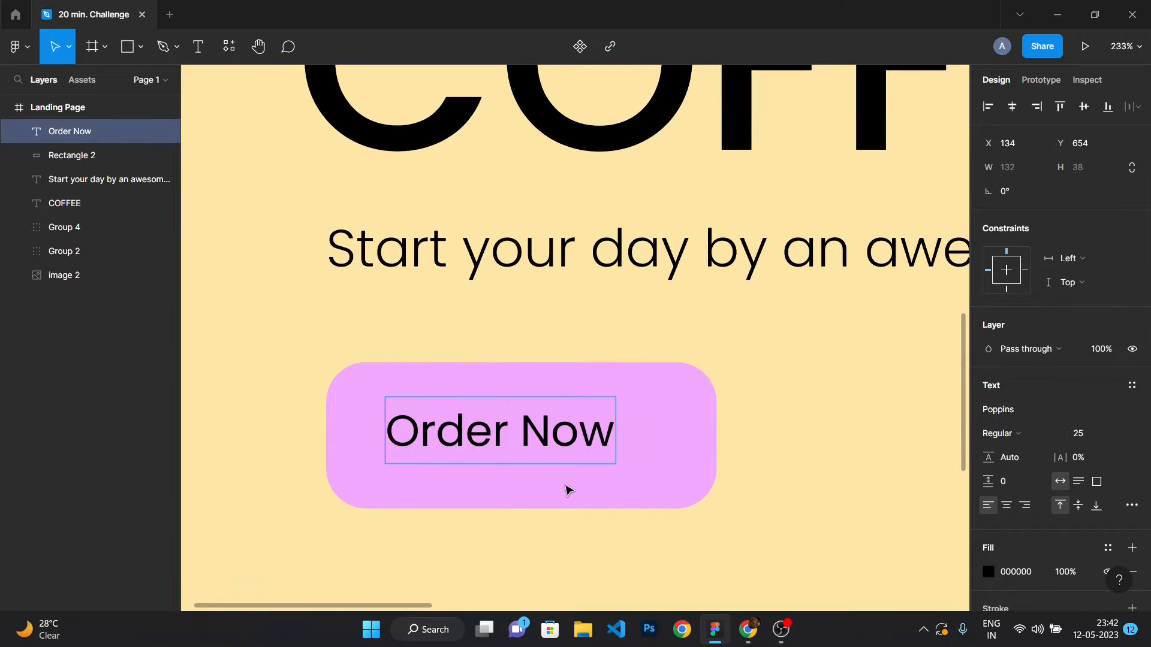
key(Escape)
drag(534, 427, 558, 427)
click(858, 382)
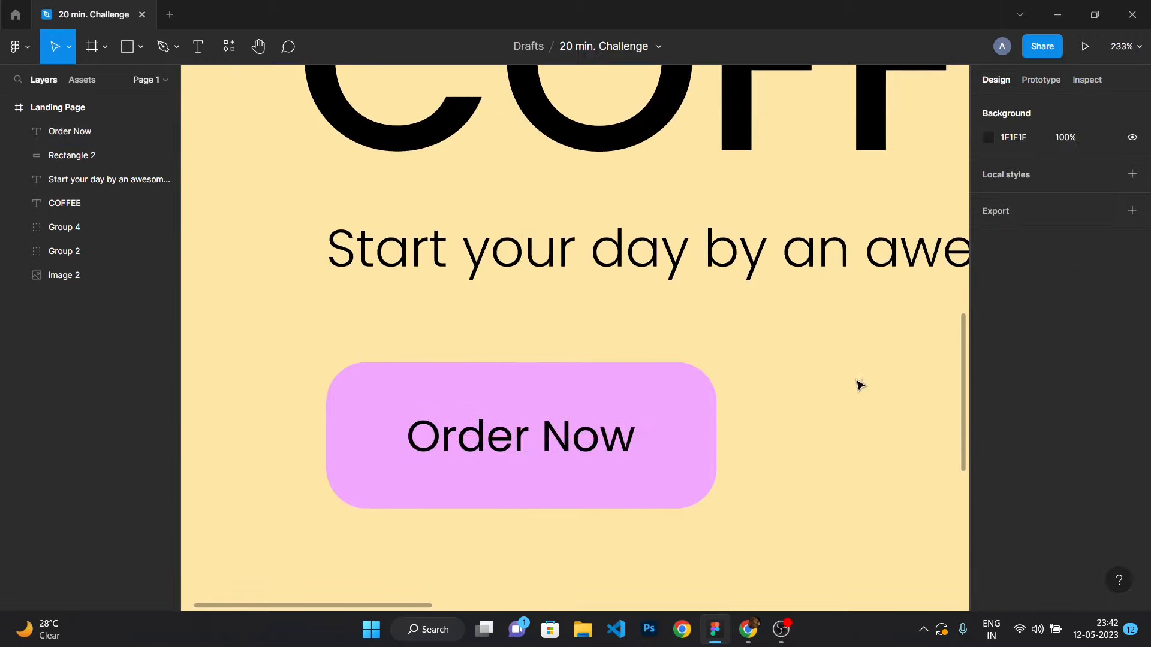
Switch to the browser and search Google Images for "next icon".
scroll(776, 411, down, 10)
scroll(825, 422, up, 5)
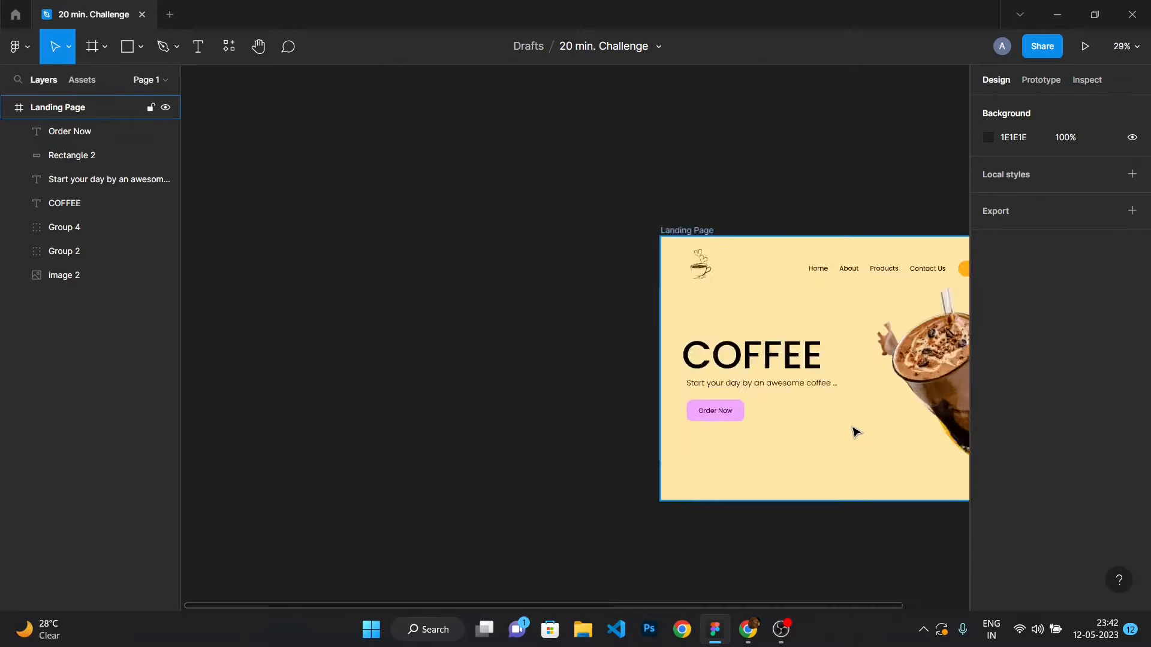
click(778, 633)
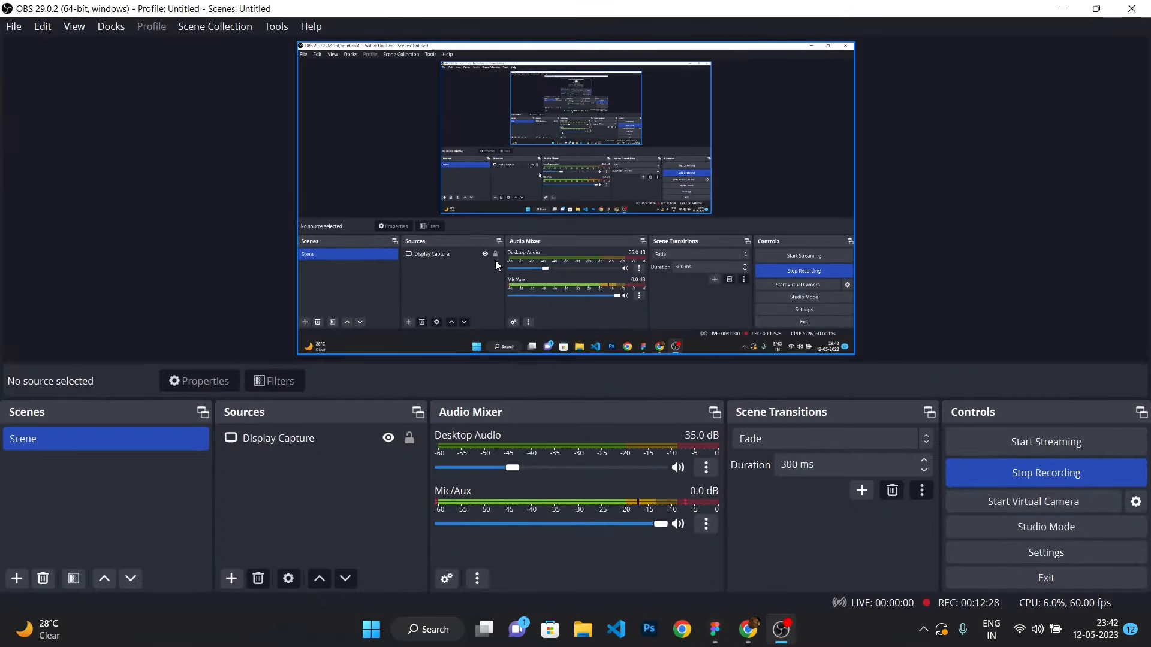
mouse_move(757, 642)
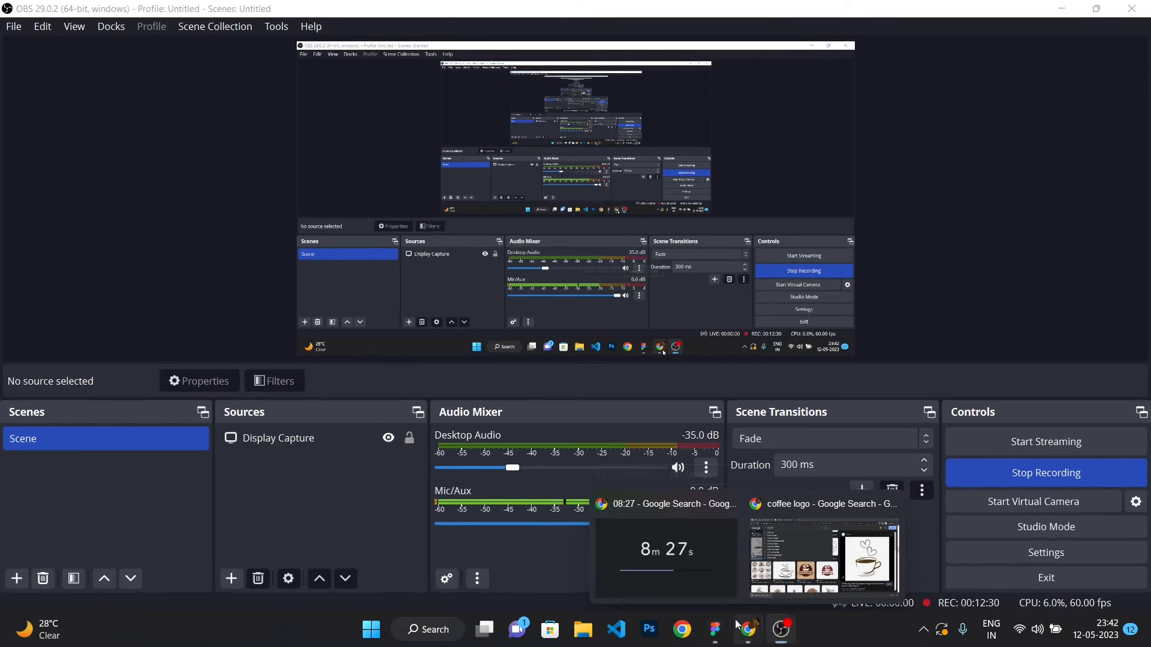
click(756, 559)
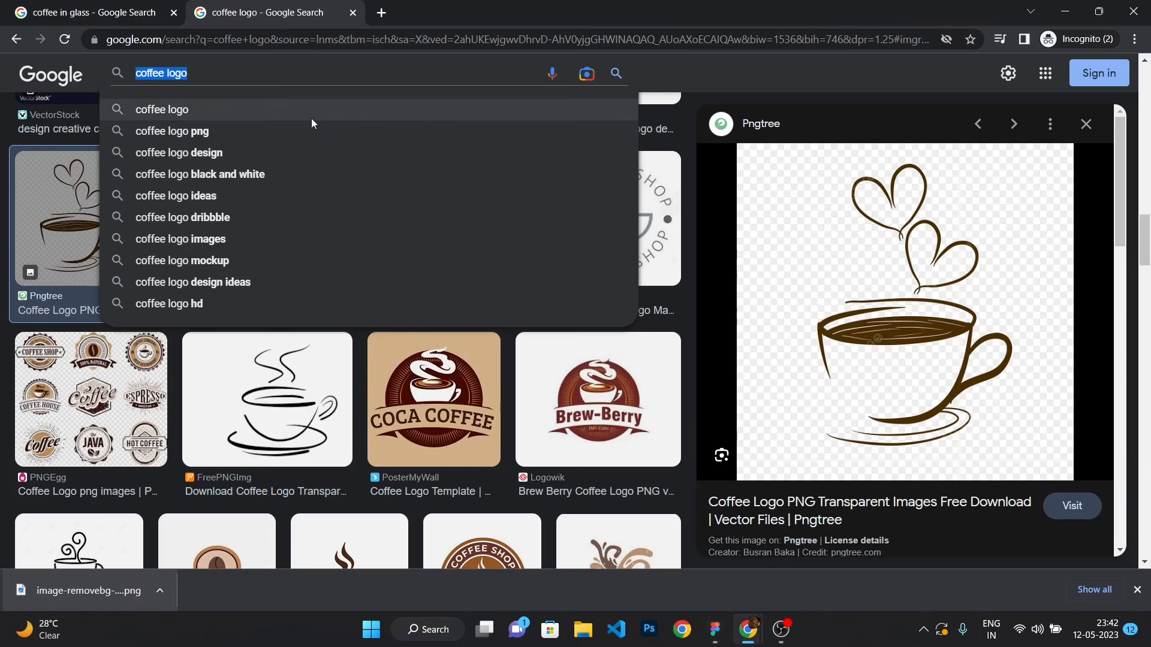
text(next)
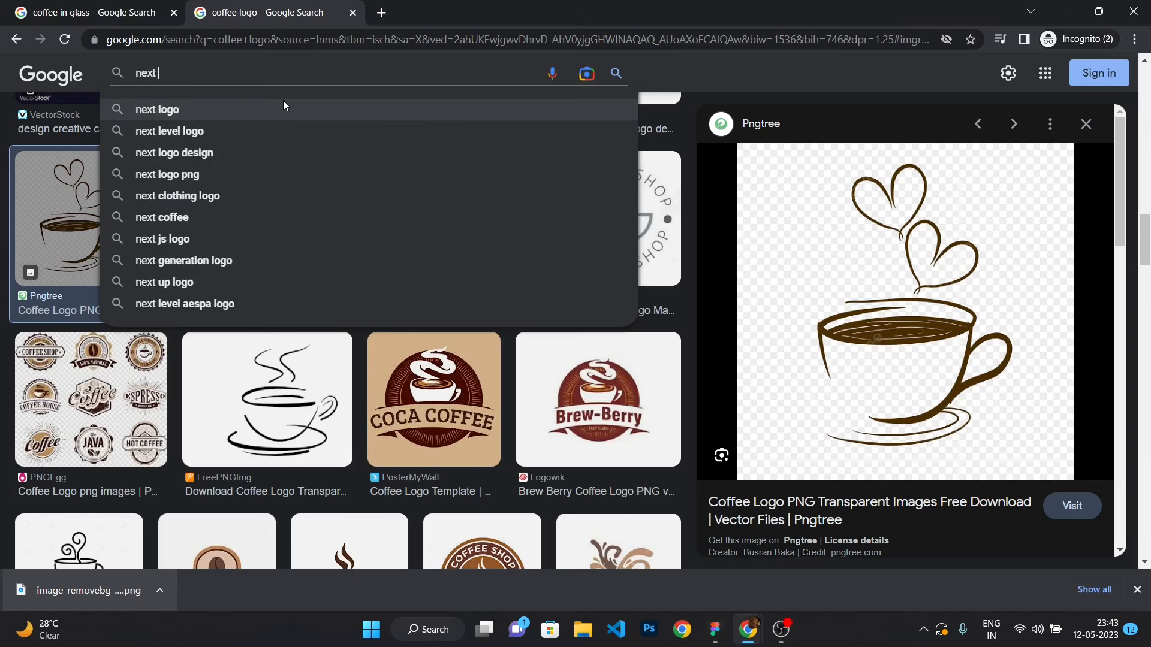
click(283, 108)
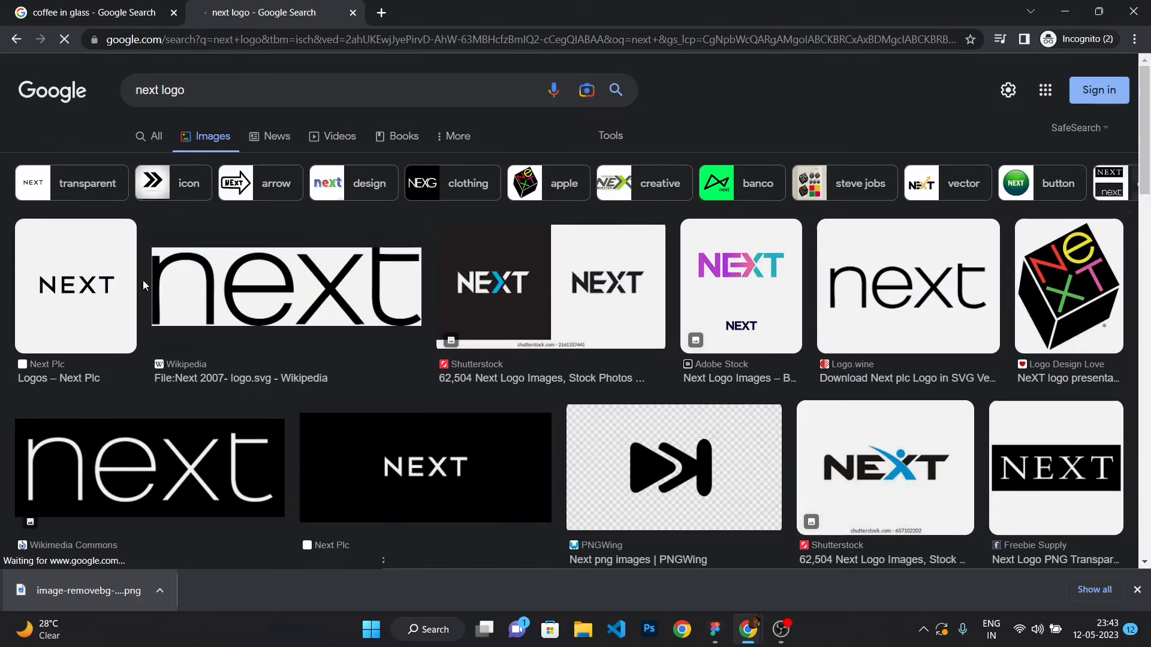
double_click(173, 90)
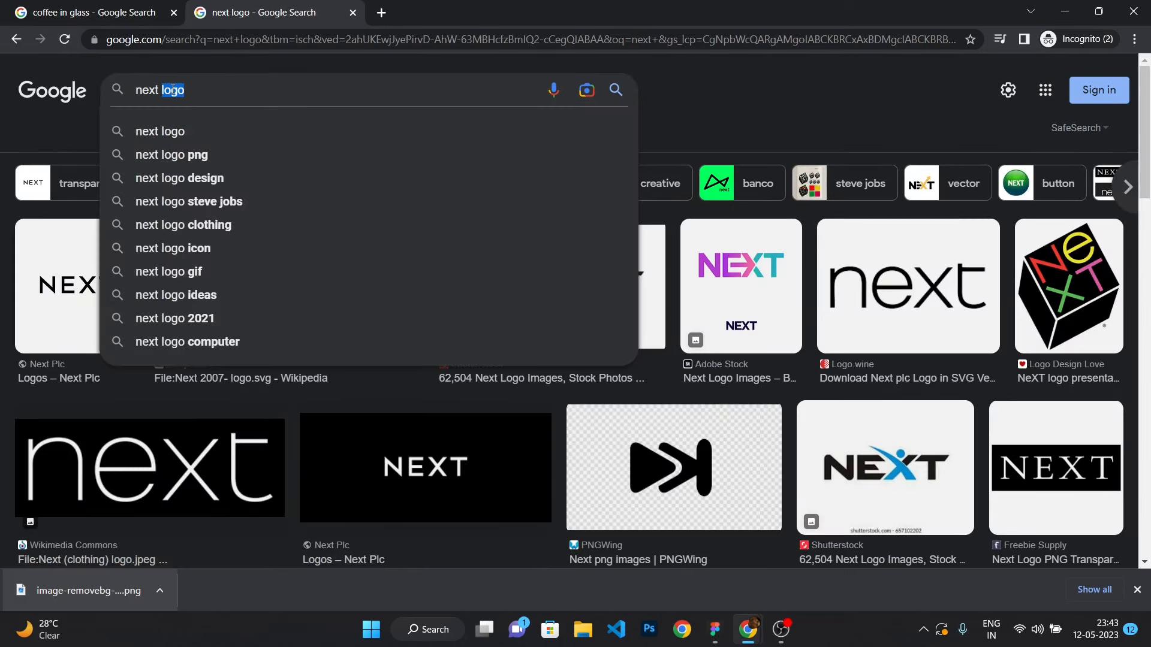
text(icon)
key(Return)
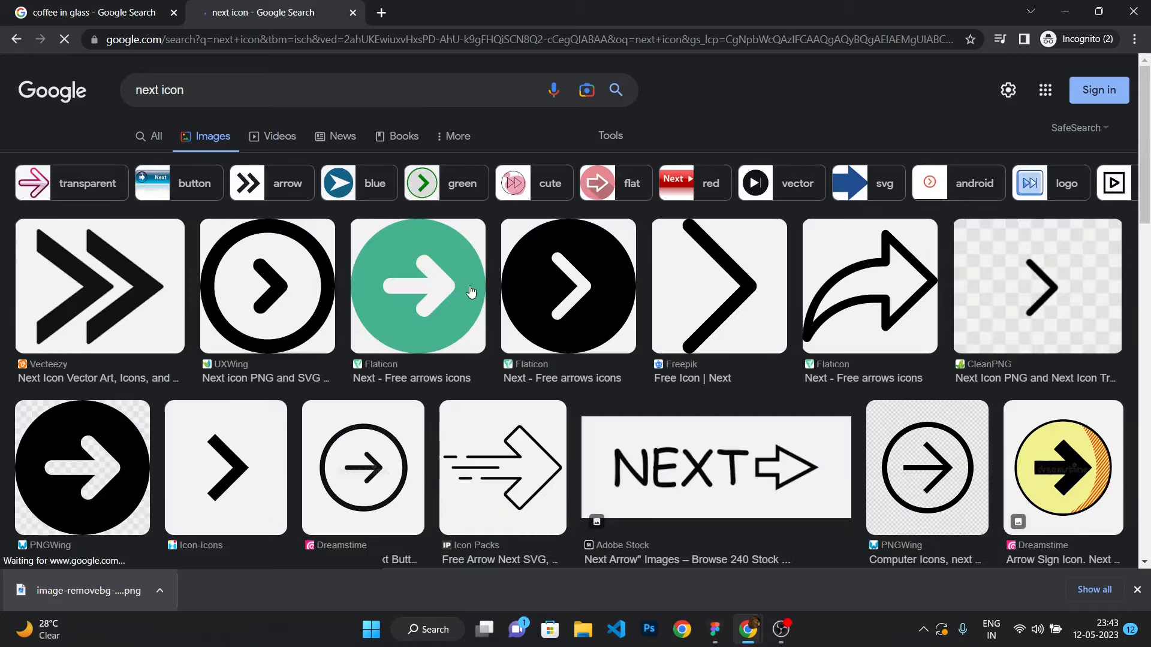
Copy a transparent chevron next-arrow image from the results and paste it into the Figma landing page.
click(227, 465)
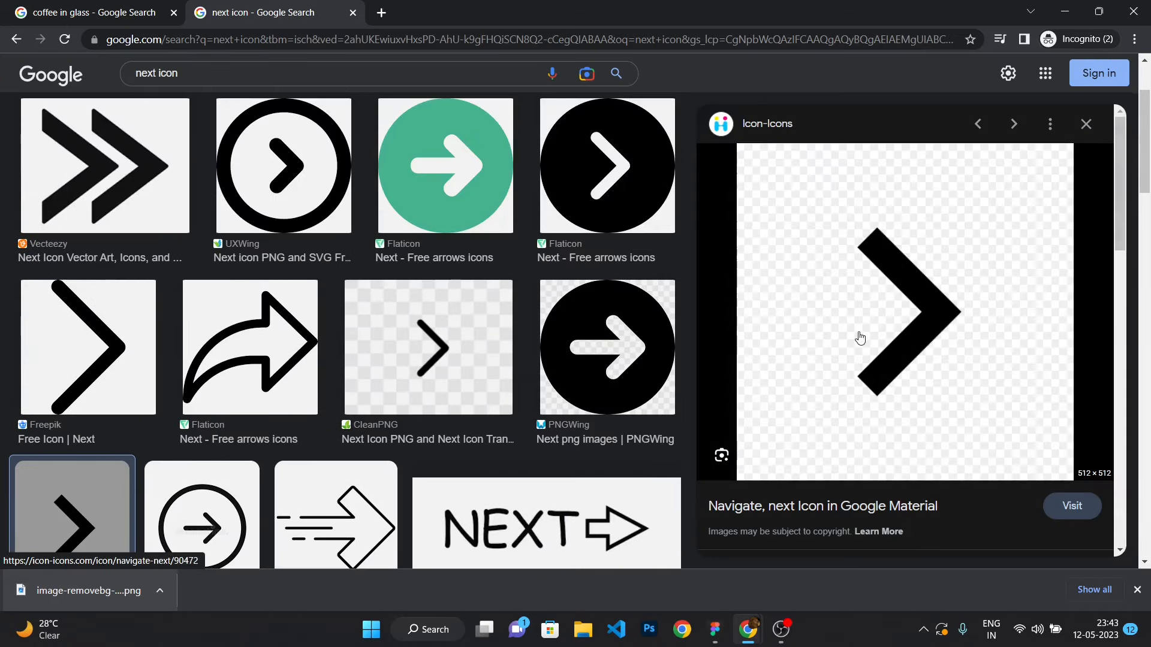
click(418, 333)
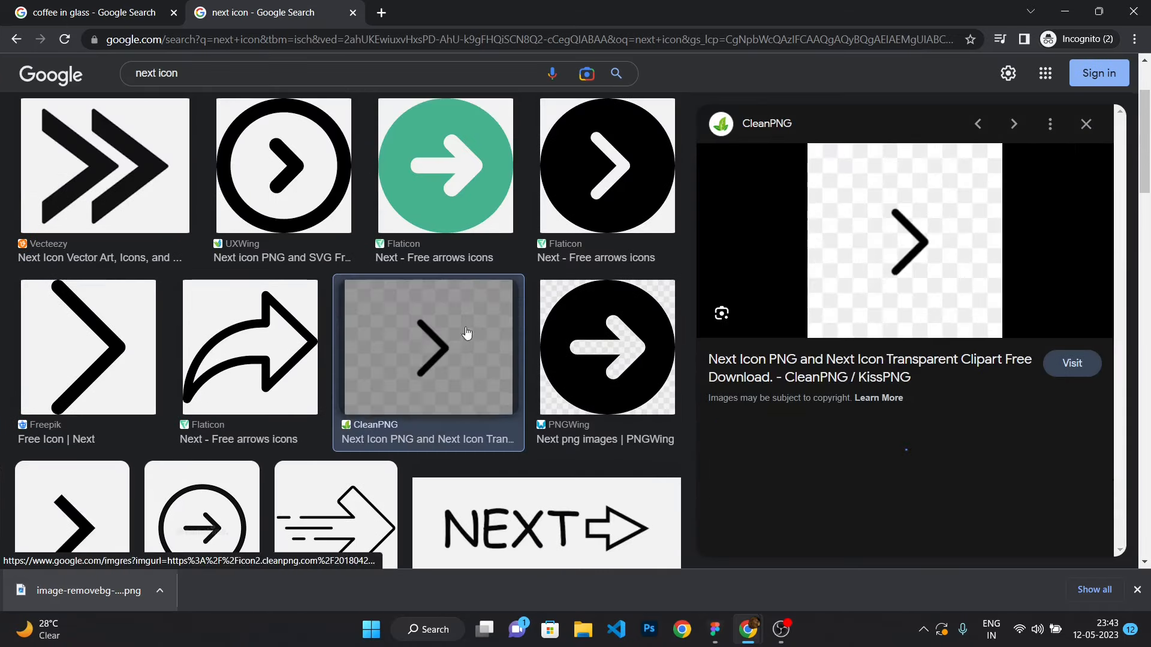
right_click(887, 217)
click(977, 383)
key(alt+Tab)
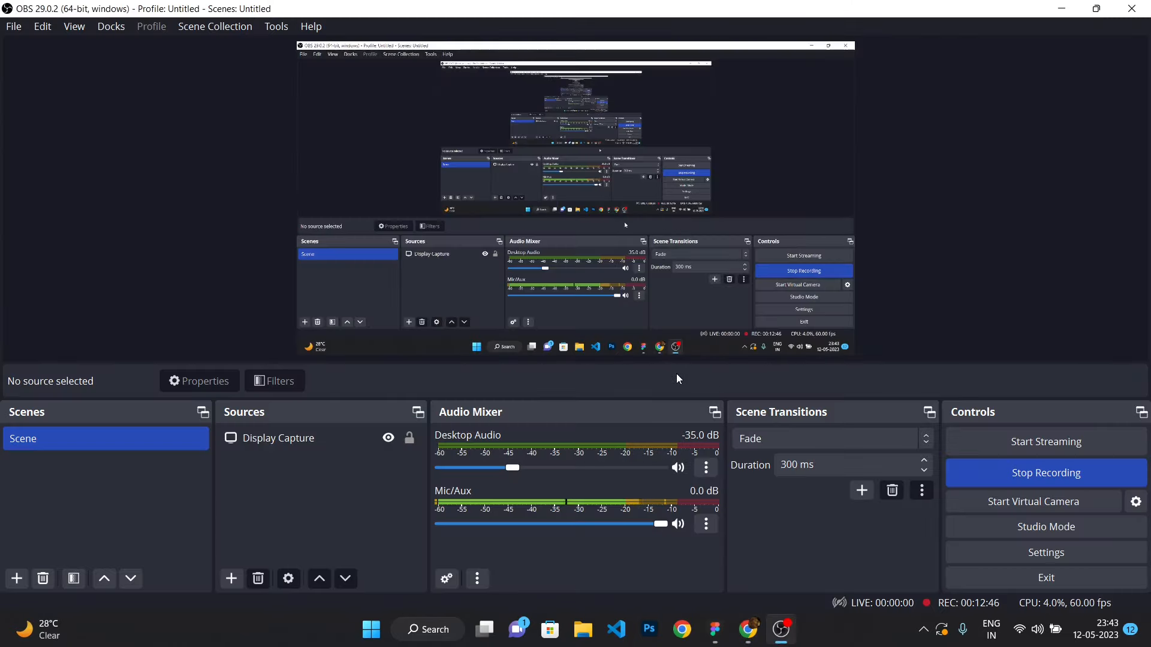
key(alt+Tab)
key(ctrl+v)
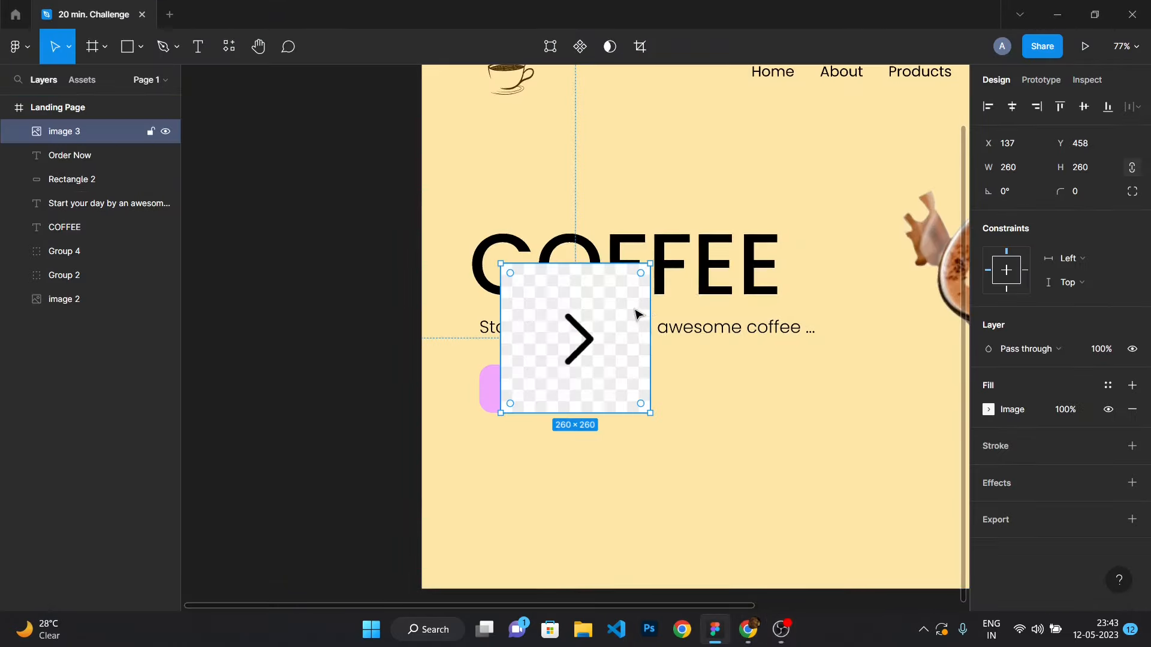
Run the Remove BG plugin on the pasted arrow image.
right_click(586, 335)
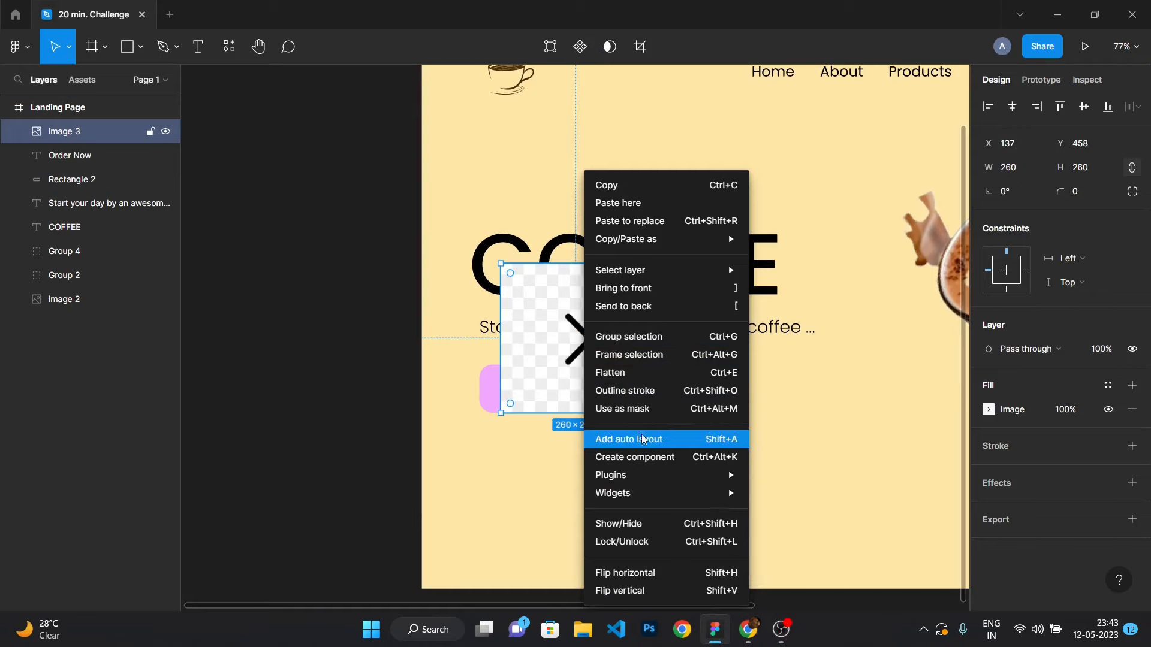
mouse_move(659, 475)
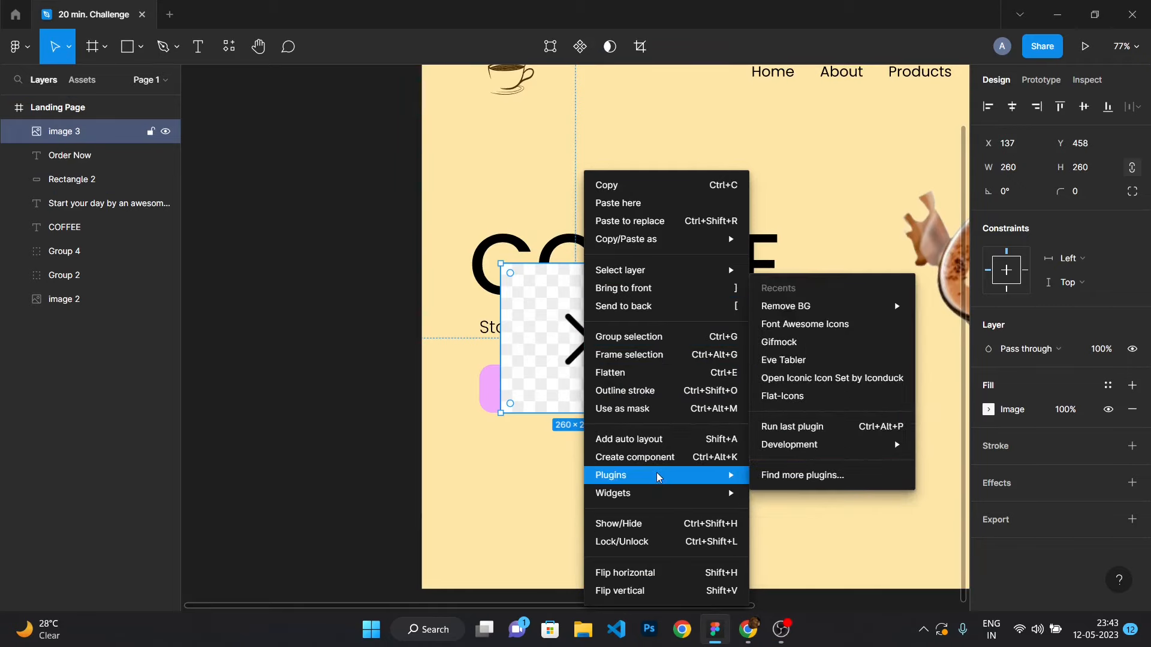
mouse_move(835, 307)
click(941, 306)
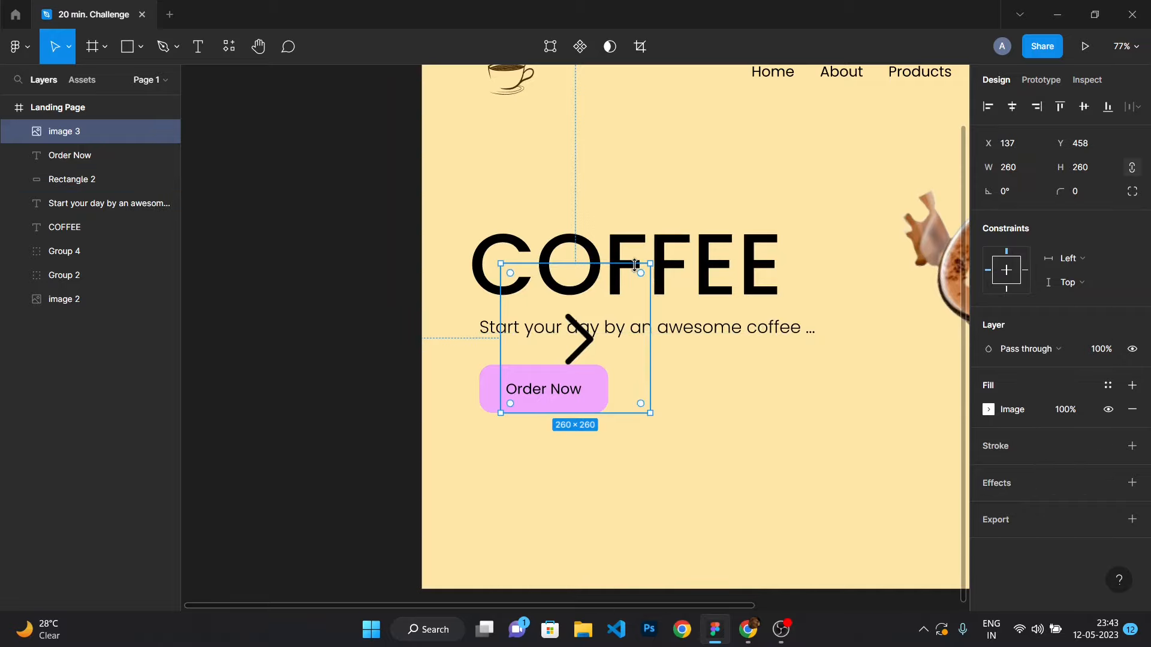
Scale the arrow icon down to about 32 × 32.
drag(653, 264, 580, 330)
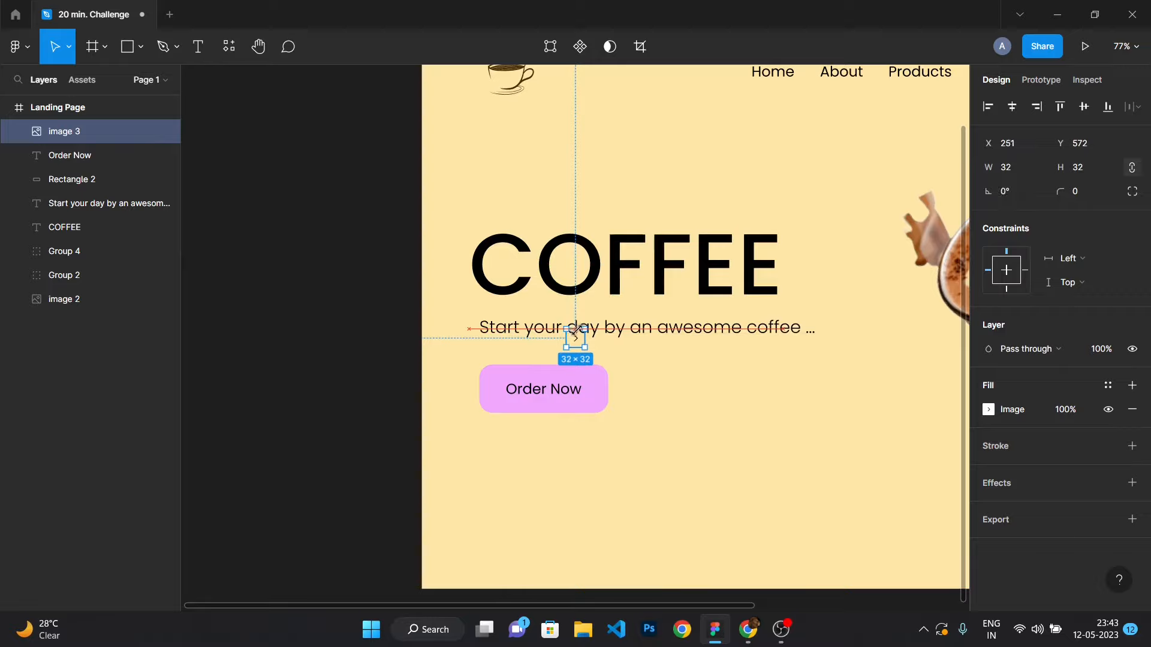
click(557, 504)
scroll(539, 440, up, 6)
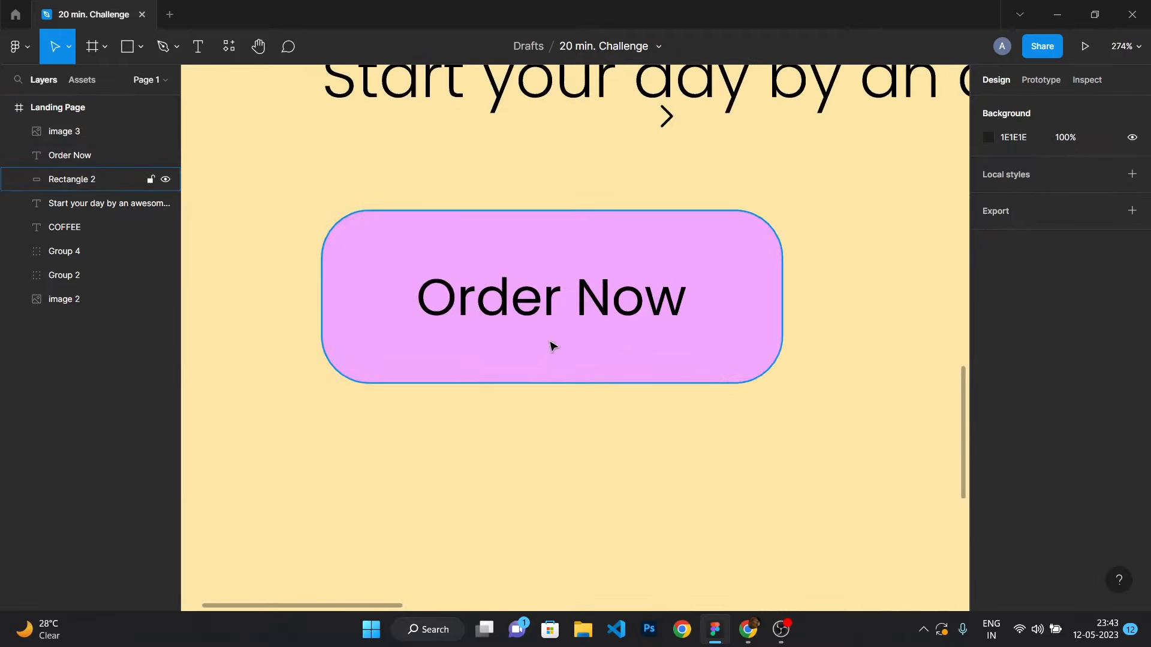
Shift the Order Now label slightly left inside the button.
click(562, 312)
double_click(562, 311)
key(Escape)
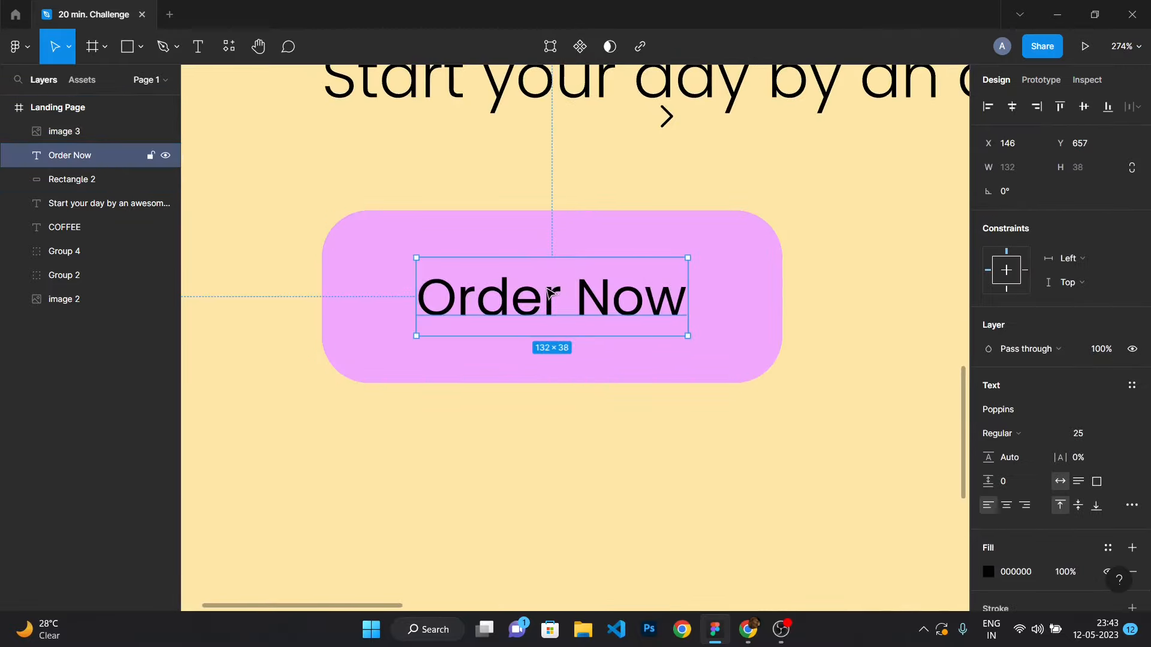
drag(550, 294, 527, 290)
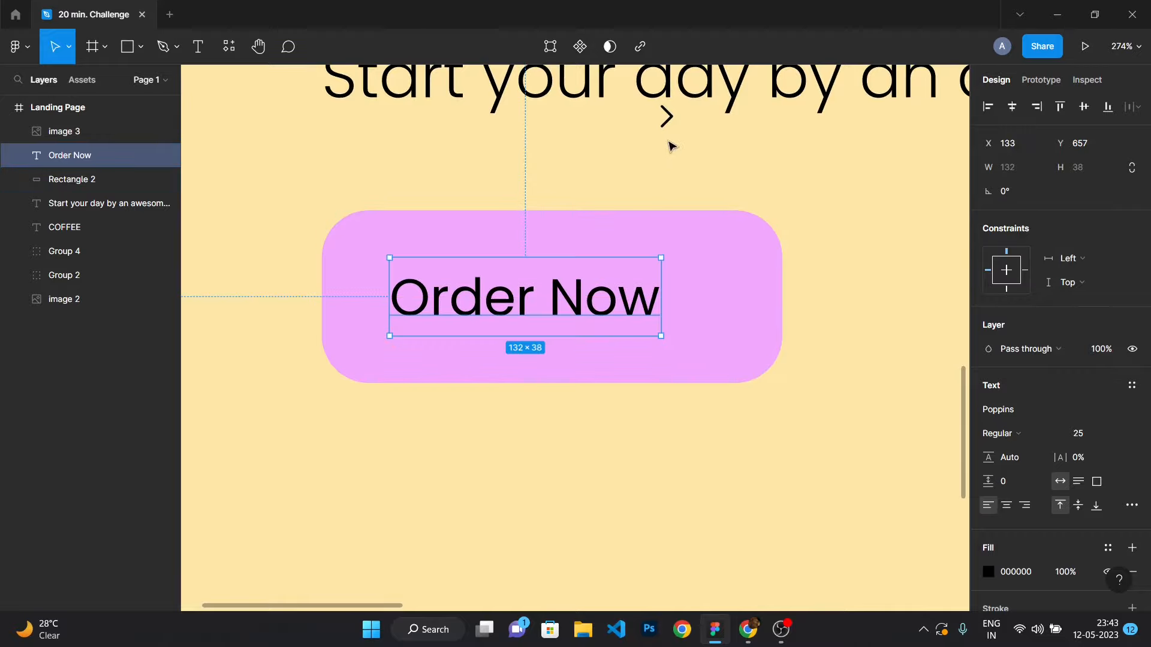
Place the arrow icon inside the button just to the right of the Order Now label.
drag(671, 146, 713, 314)
click(829, 249)
scroll(794, 323, down, 5)
scroll(751, 325, up, 4)
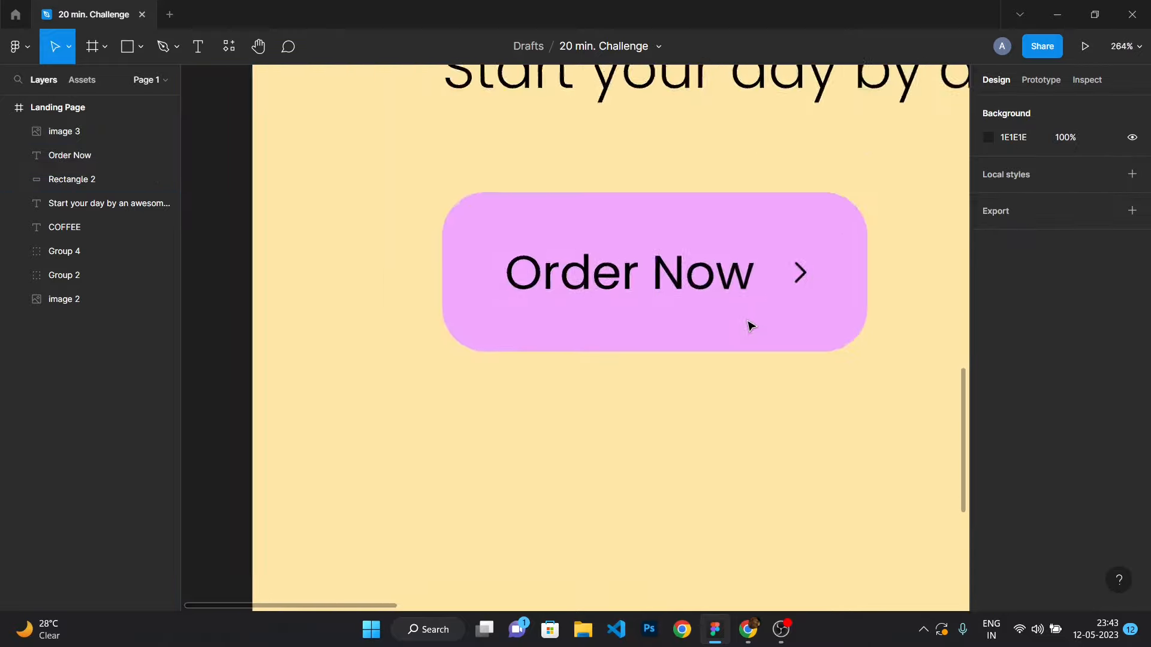
scroll(751, 326, down, 10)
scroll(863, 338, up, 3)
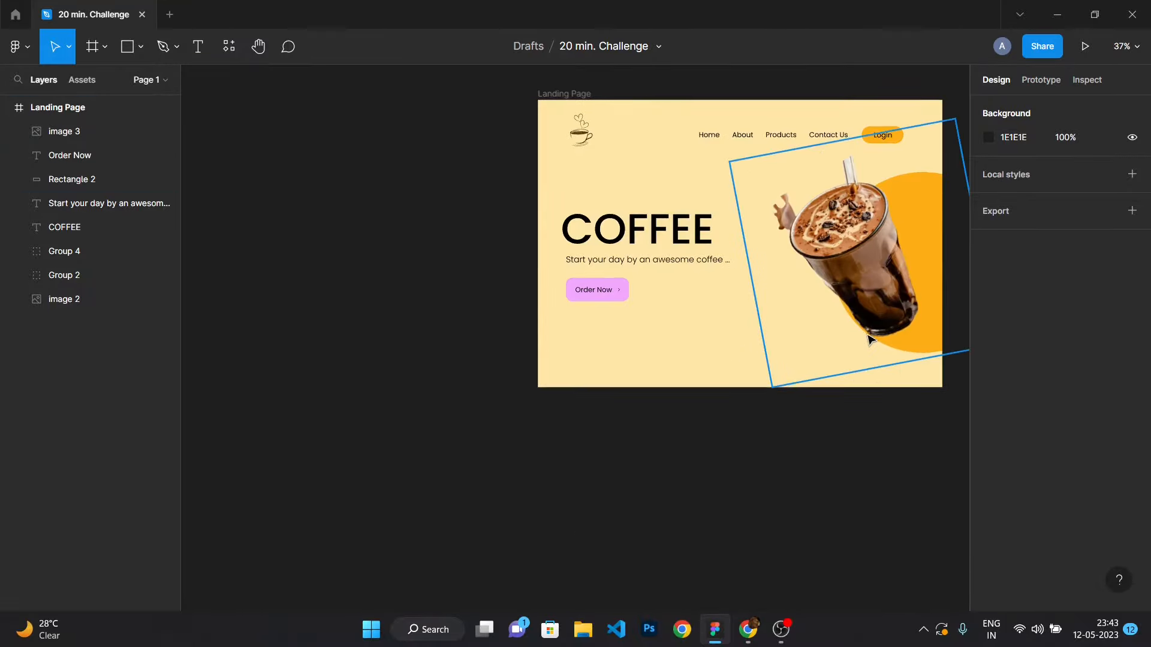
Duplicate the COFFEE heading and select the lower copy.
scroll(871, 340, down, 3)
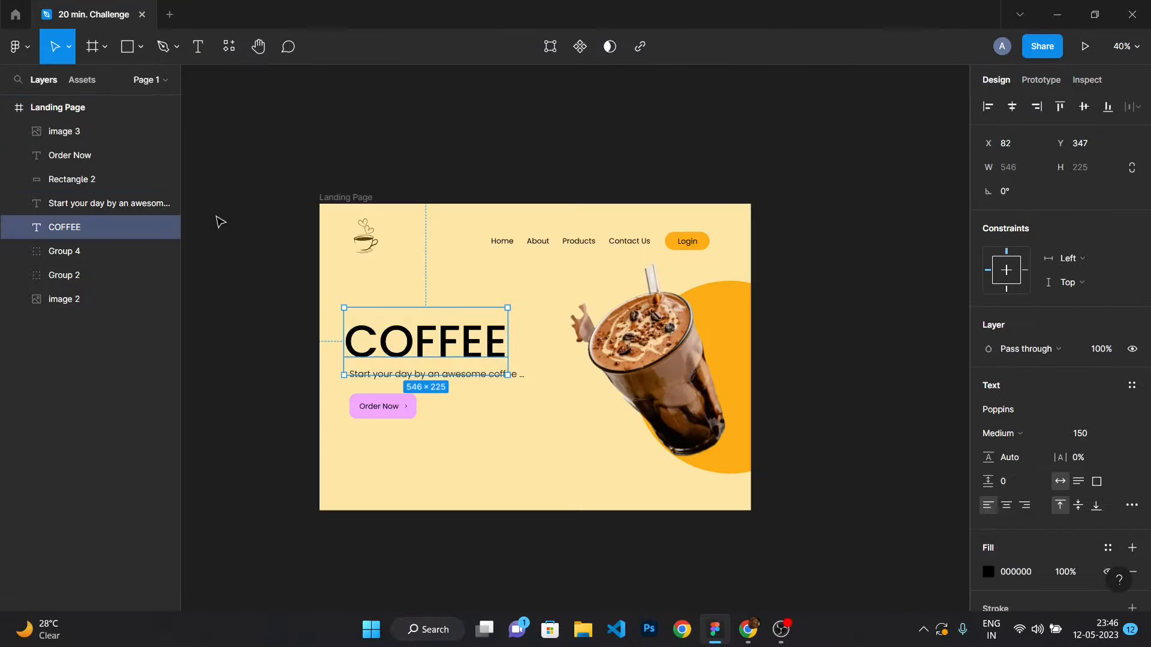
key(ctrl+d)
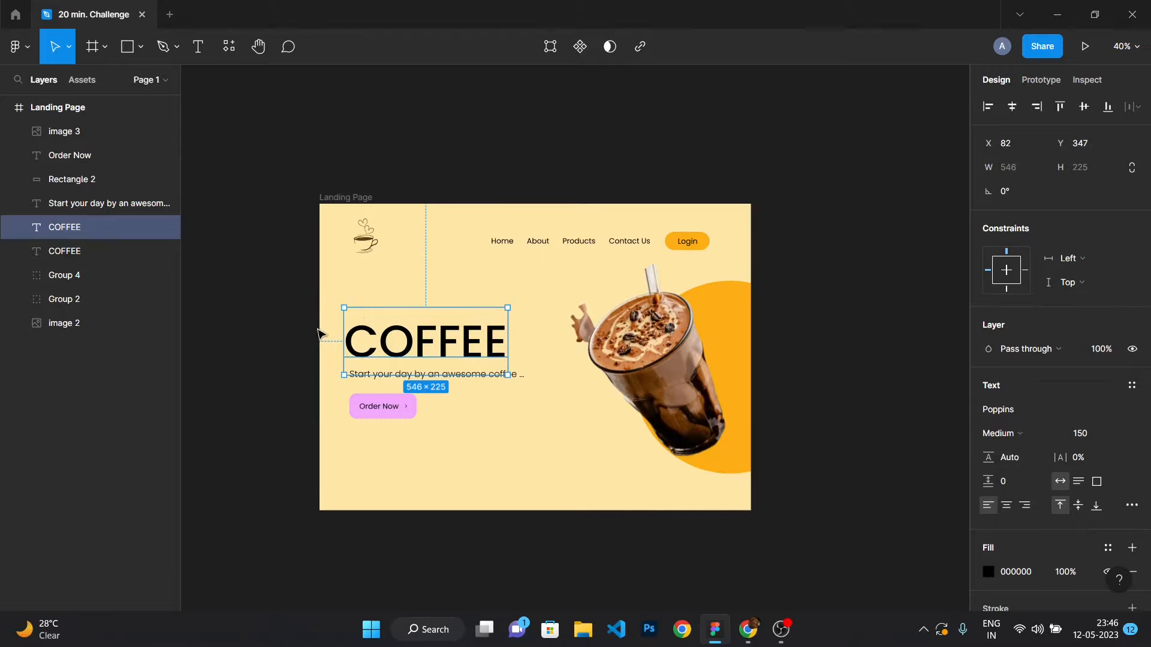
click(116, 242)
Offset the lower COFFEE copy slightly up and to the left and set its opacity to 30% as a shadow.
scroll(244, 340, up, 6)
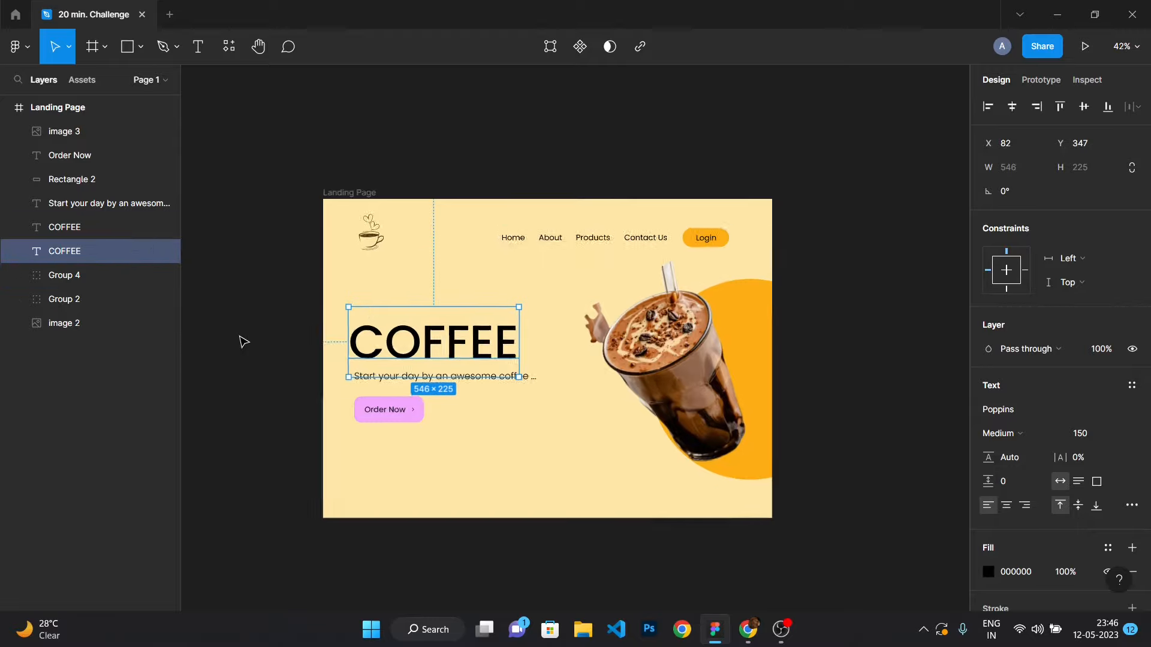
drag(735, 374, 743, 368)
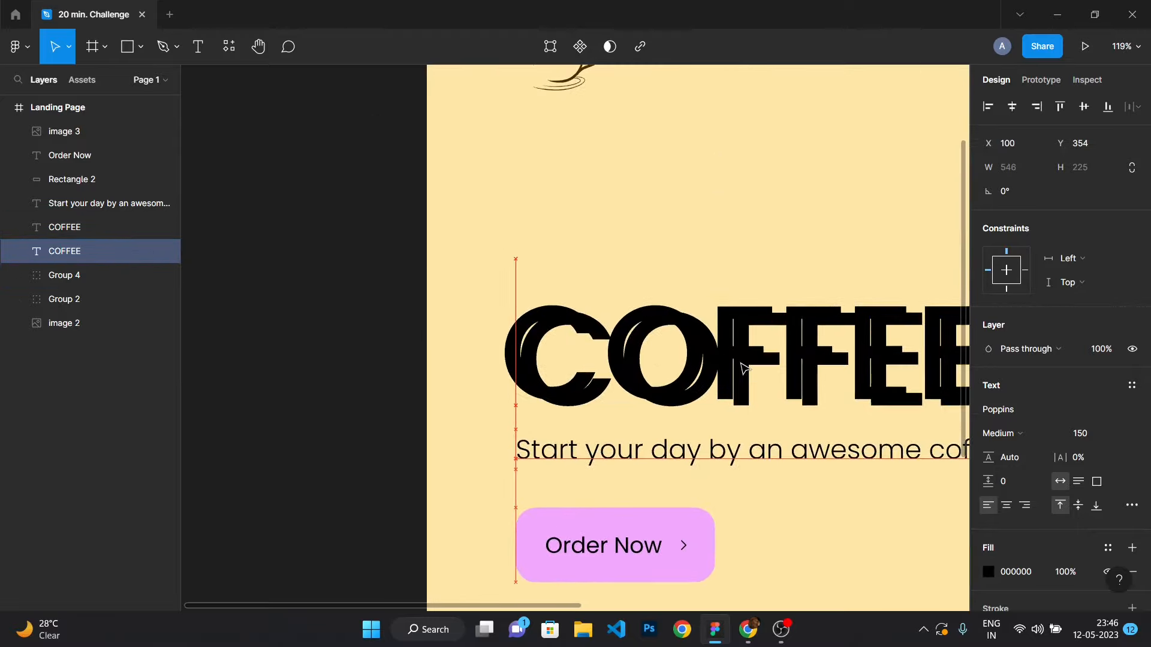
scroll(517, 316, down, 5)
scroll(683, 325, up, 4)
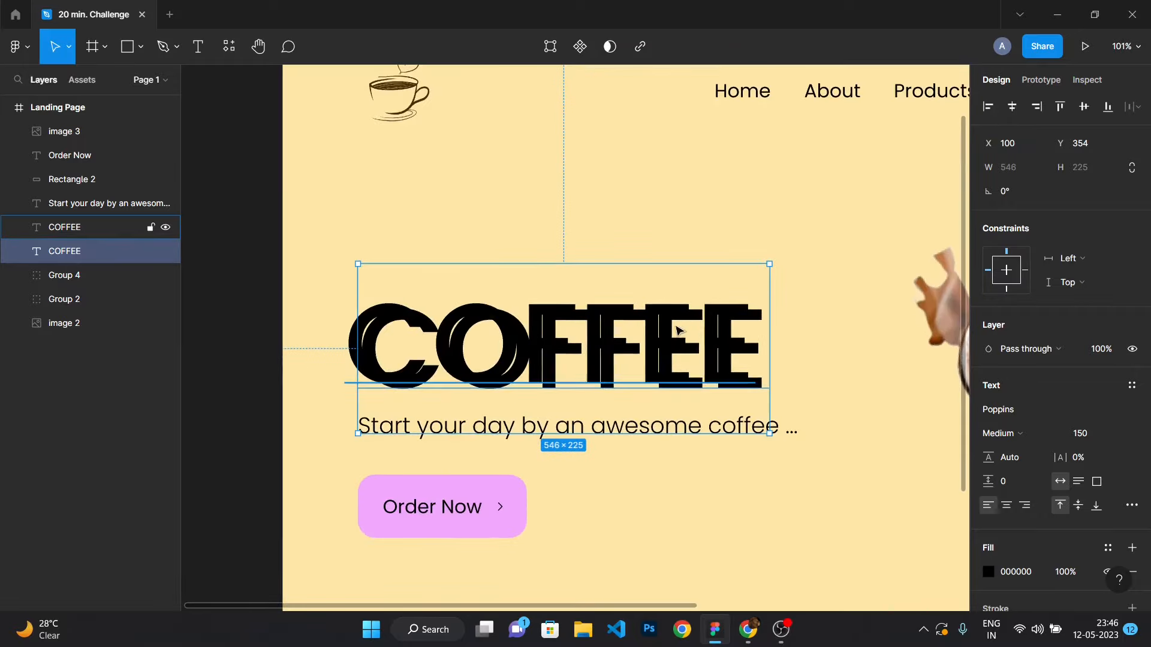
drag(484, 343, 466, 334)
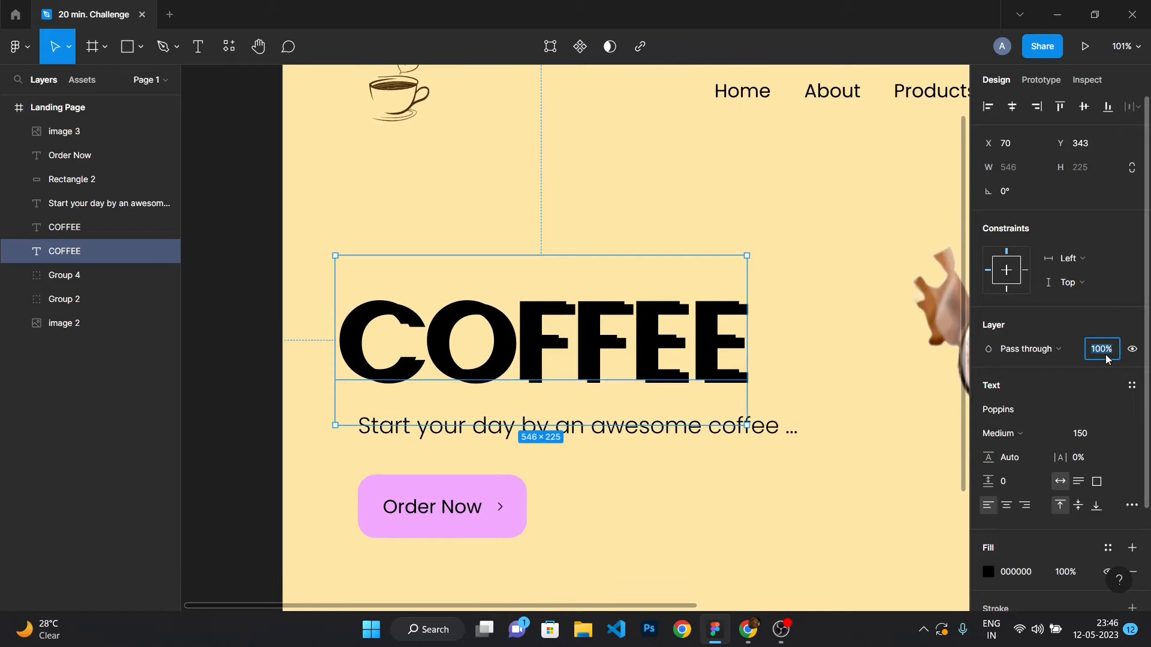
text(30)
key(Return)
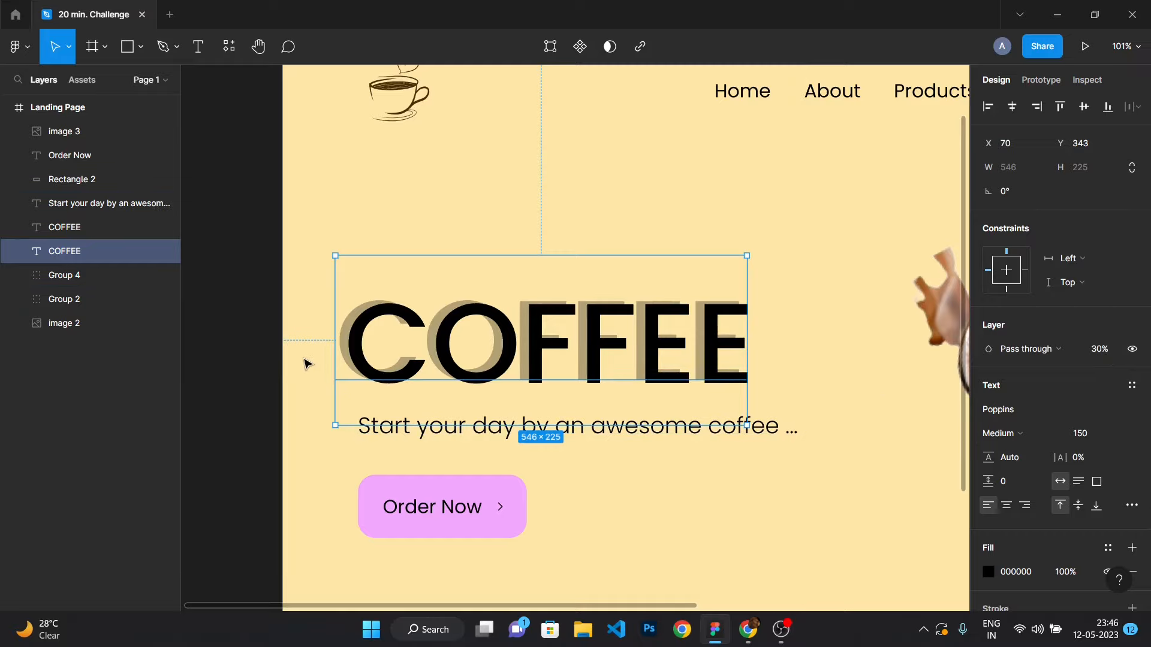
Shift the black COFFEE heading left to narrow the gap between it and its shadow.
click(250, 275)
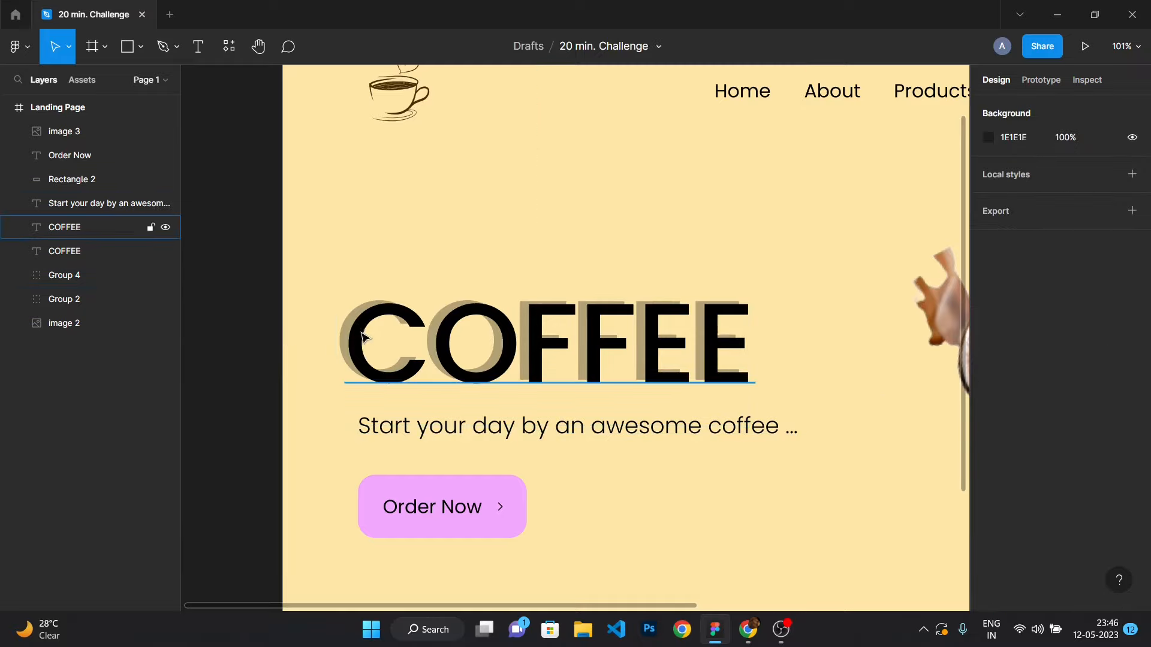
scroll(345, 341, up, 5)
scroll(345, 341, up, 3)
click(343, 331)
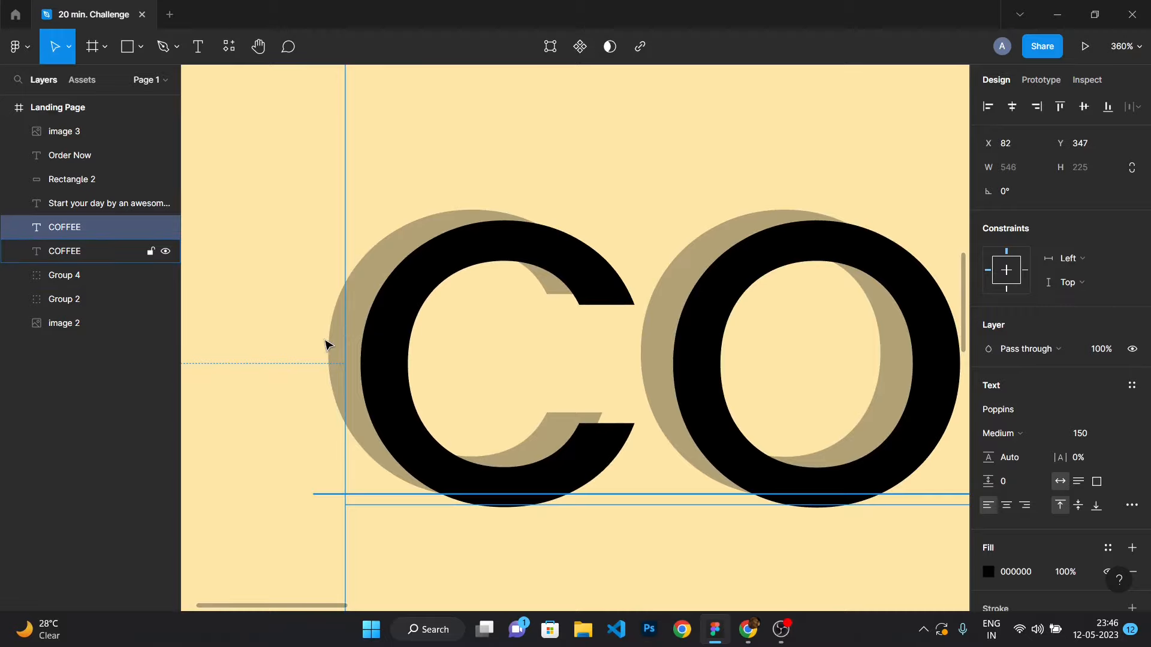
drag(452, 424, 390, 429)
click(221, 456)
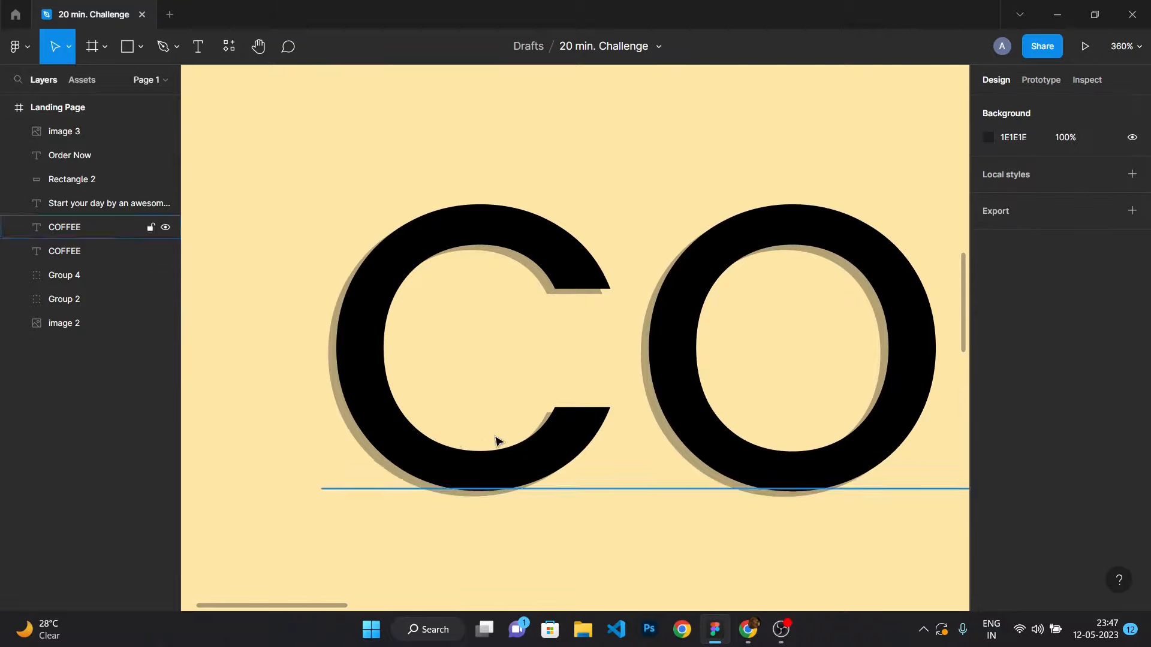
Fine-tune the black COFFEE heading's position over its shadow.
scroll(502, 438, down, 5)
scroll(638, 451, up, 3)
scroll(547, 419, up, 2)
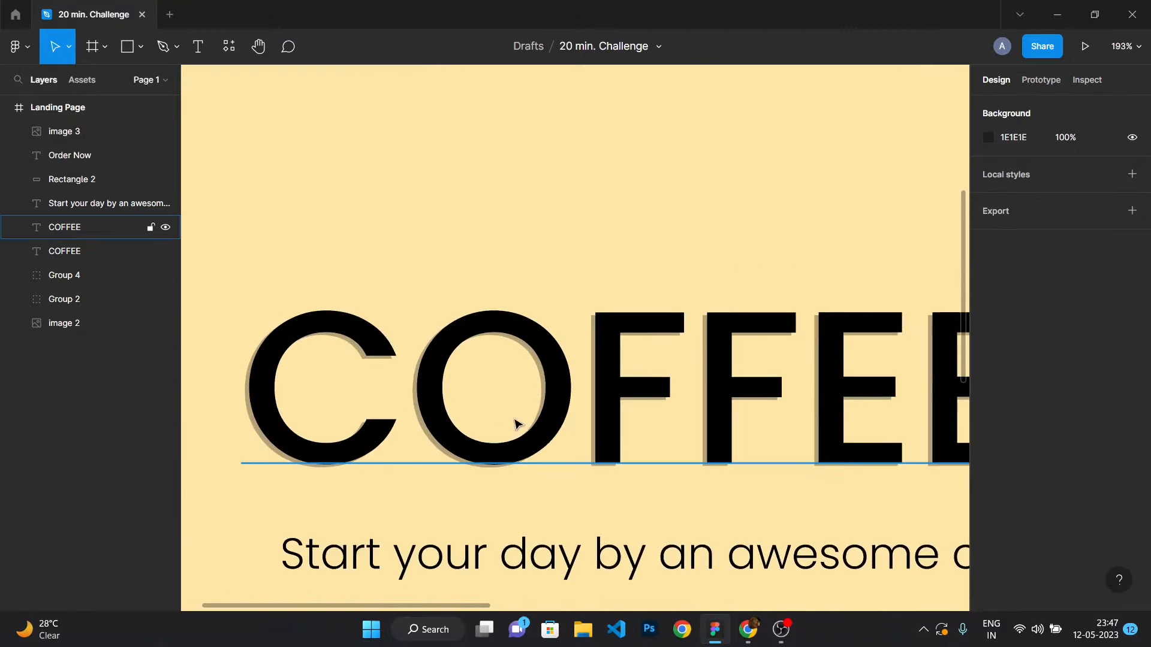
scroll(450, 431, up, 2)
click(439, 431)
double_click(441, 431)
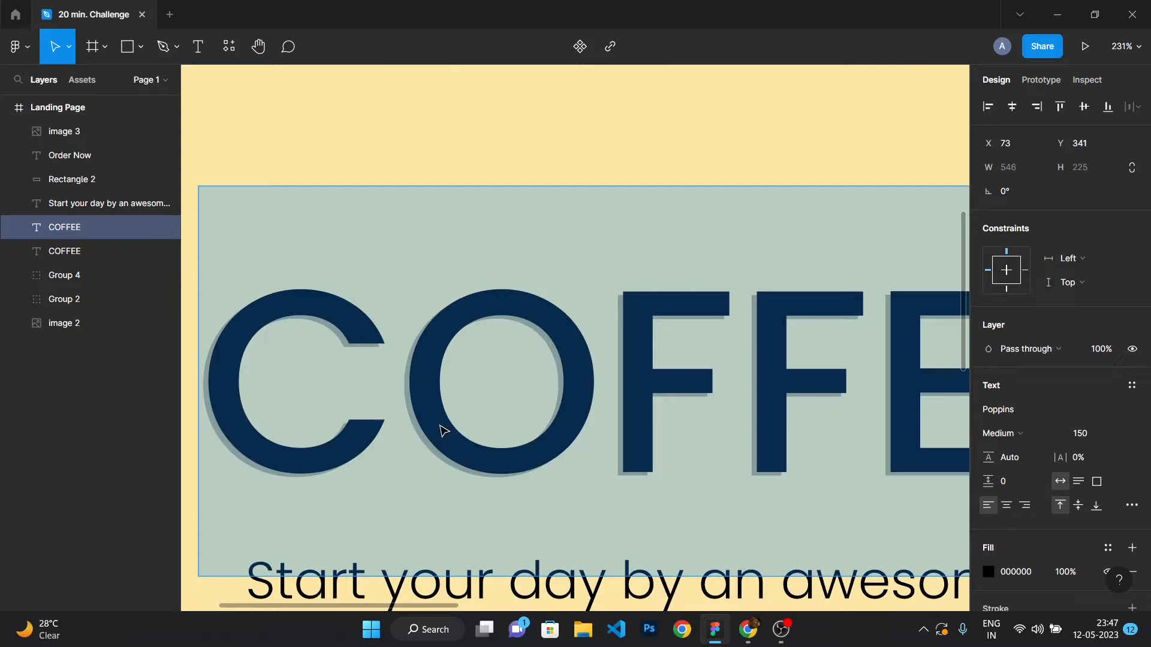
click(347, 465)
scroll(424, 398, down, 5)
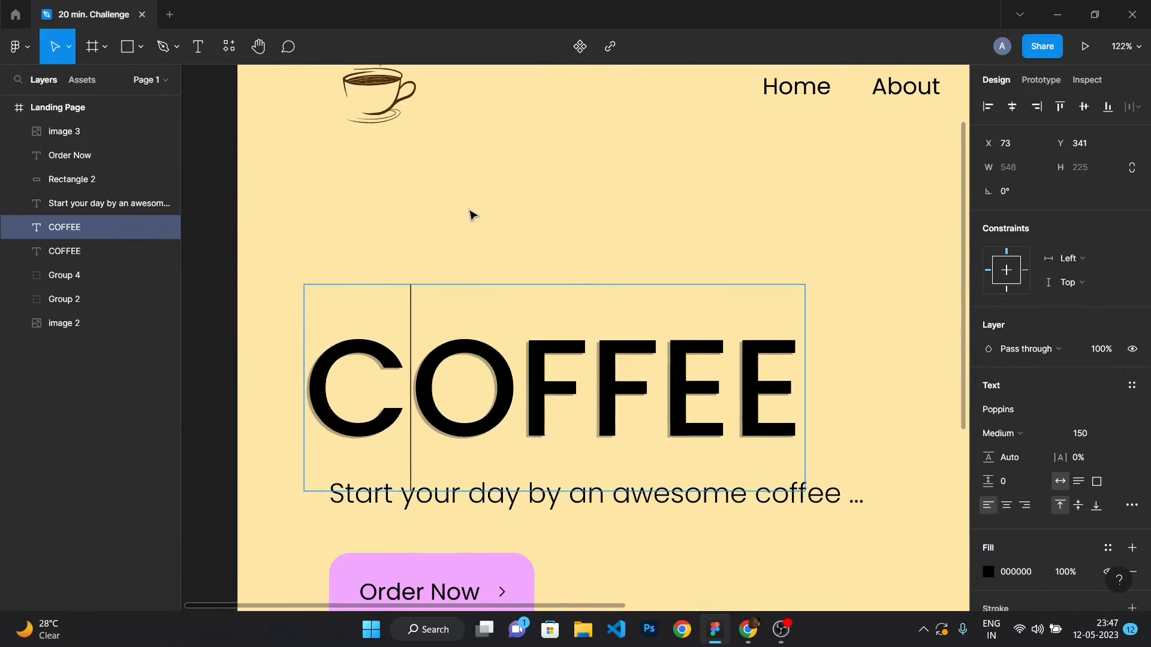
key(Escape)
scroll(440, 429, up, 3)
mouse_move(445, 415)
mouse_down()
mouse_move(449, 425)
mouse_move(447, 412)
mouse_up()
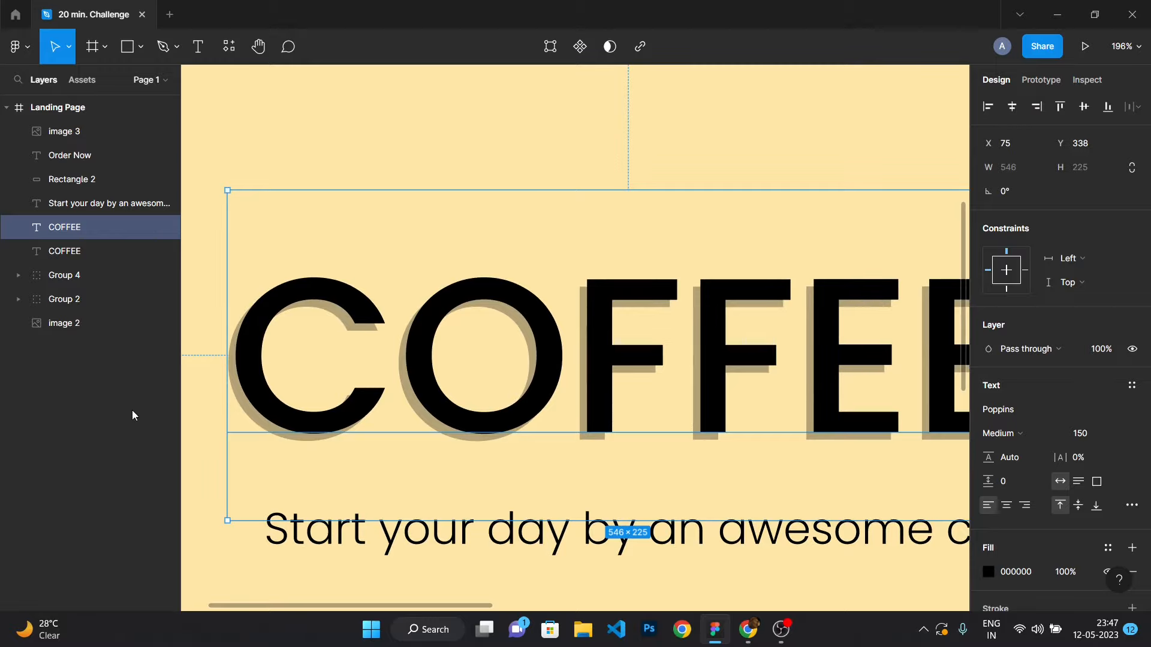
click(198, 426)
Inspect the COFFEE heading's shadow offset up close.
scroll(282, 415, down, 5)
scroll(268, 394, down, 2)
scroll(295, 411, up, 6)
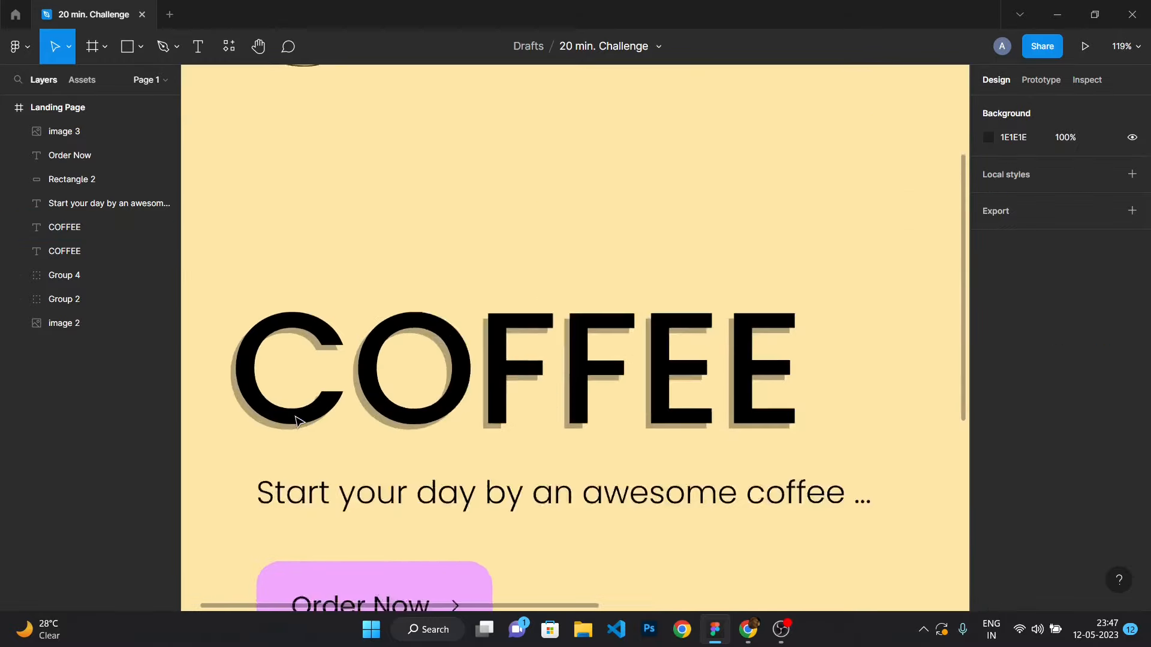
scroll(229, 409, up, 8)
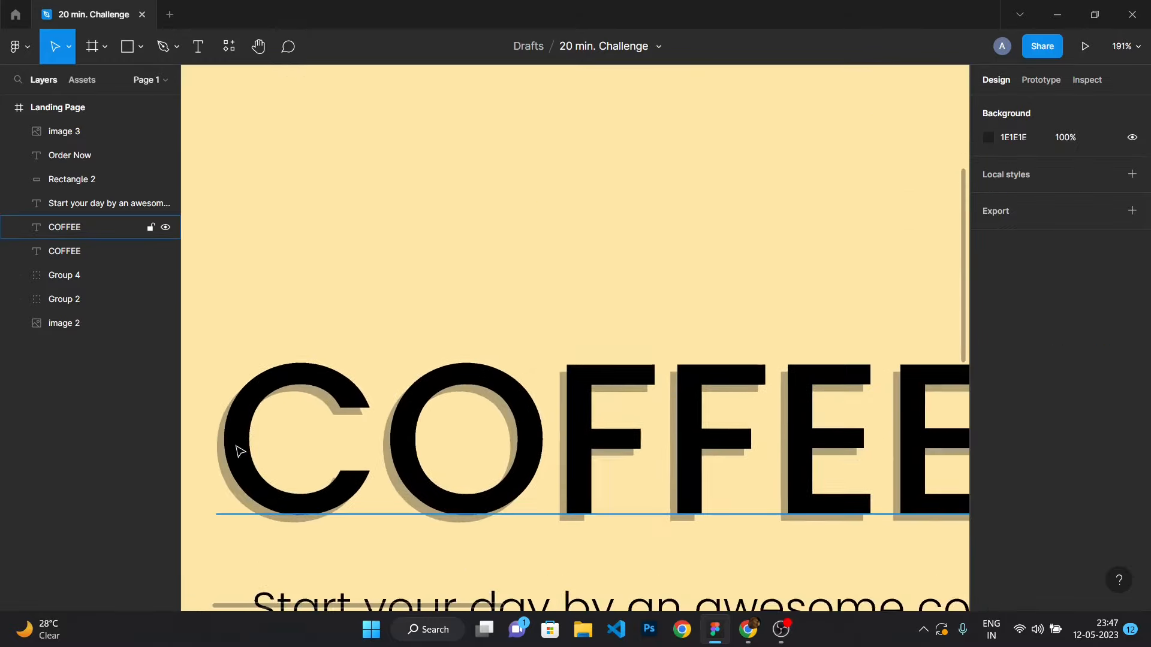
click(270, 469)
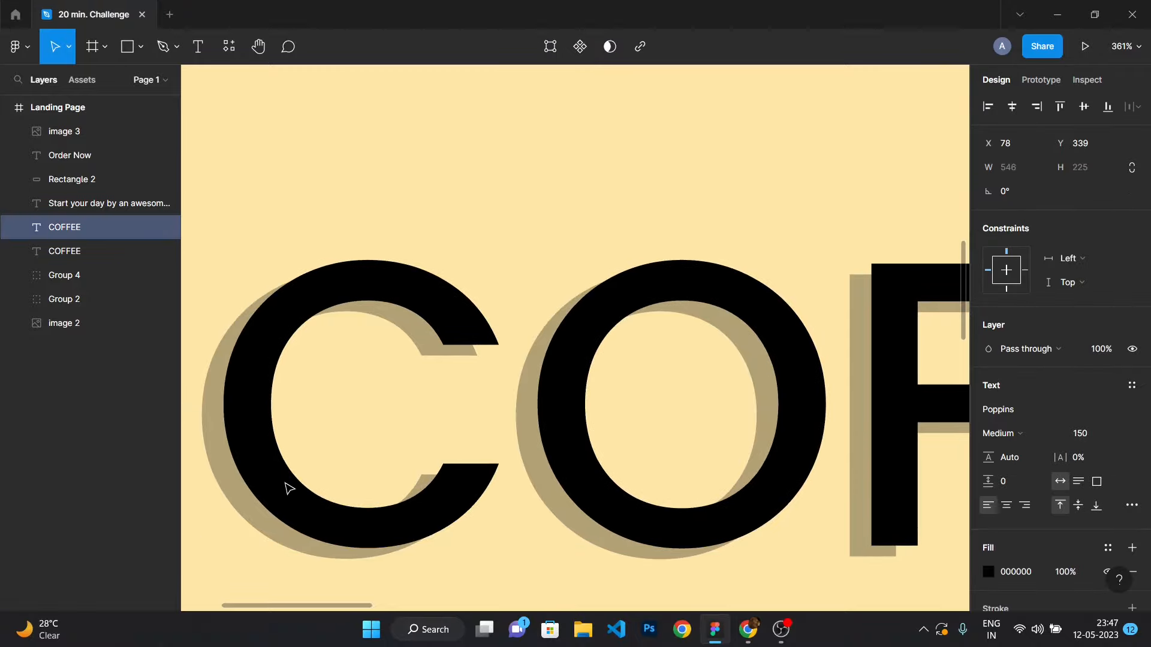
scroll(492, 476, down, 8)
scroll(492, 475, down, 2)
click(337, 426)
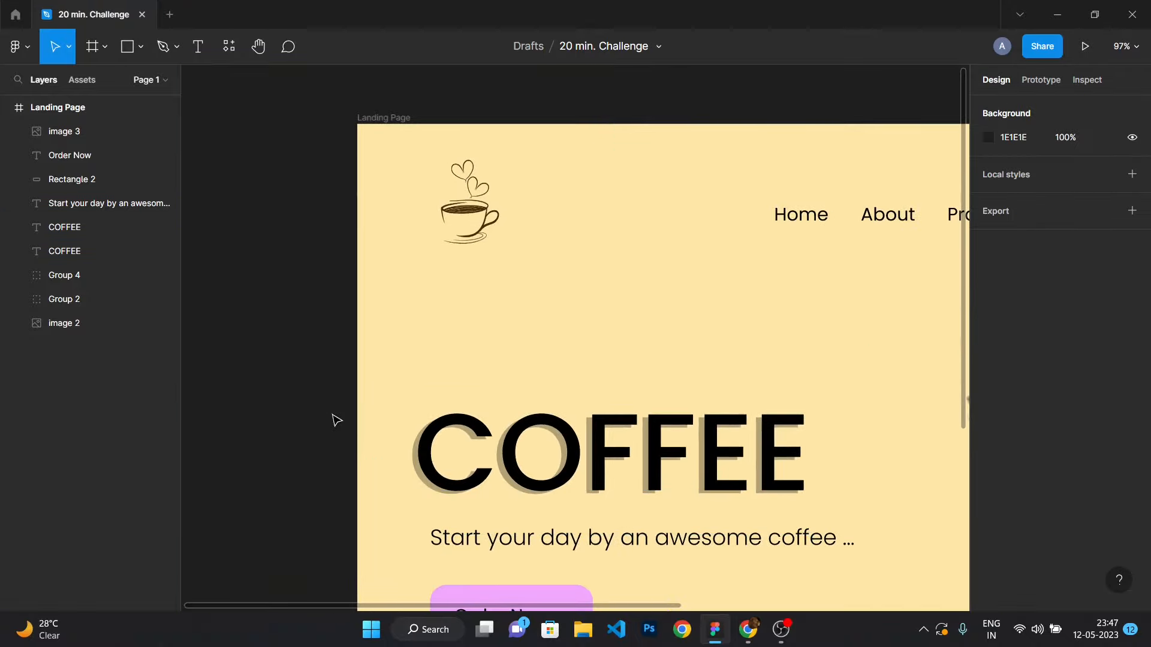
Group the two COFFEE text layers together.
scroll(891, 439, down, 2)
scroll(785, 382, down, 2)
scroll(783, 391, up, 2)
drag(227, 308, 812, 452)
key(ctrl+g)
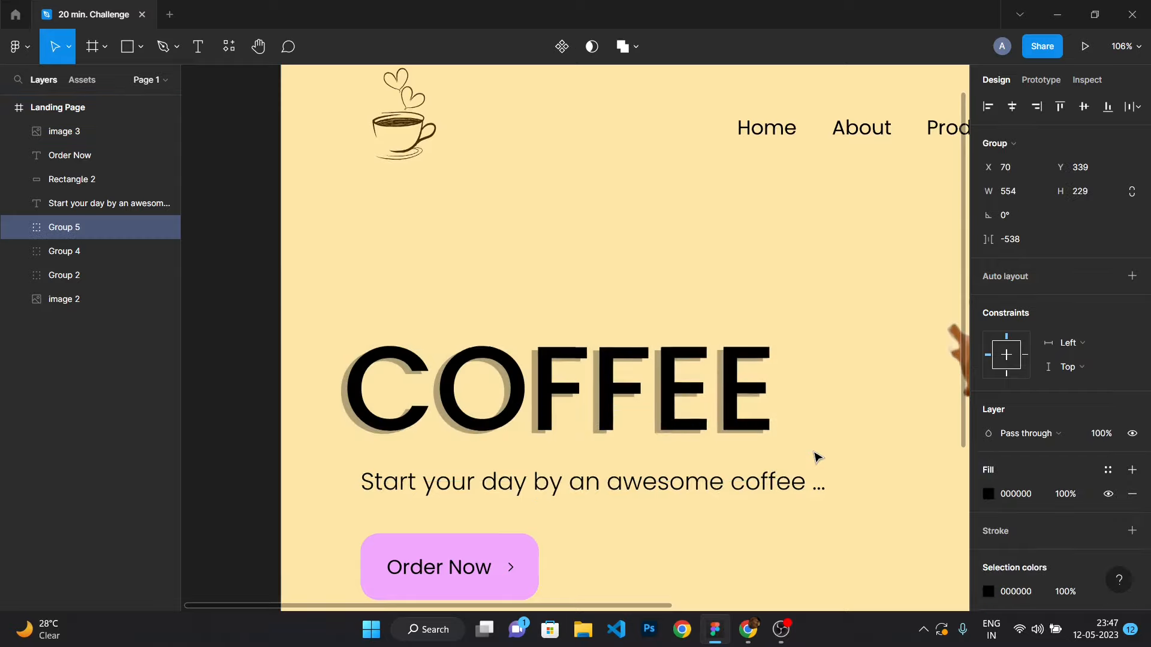
Nudge the tagline text slightly to line it up under the heading.
scroll(796, 408, down, 3)
click(329, 429)
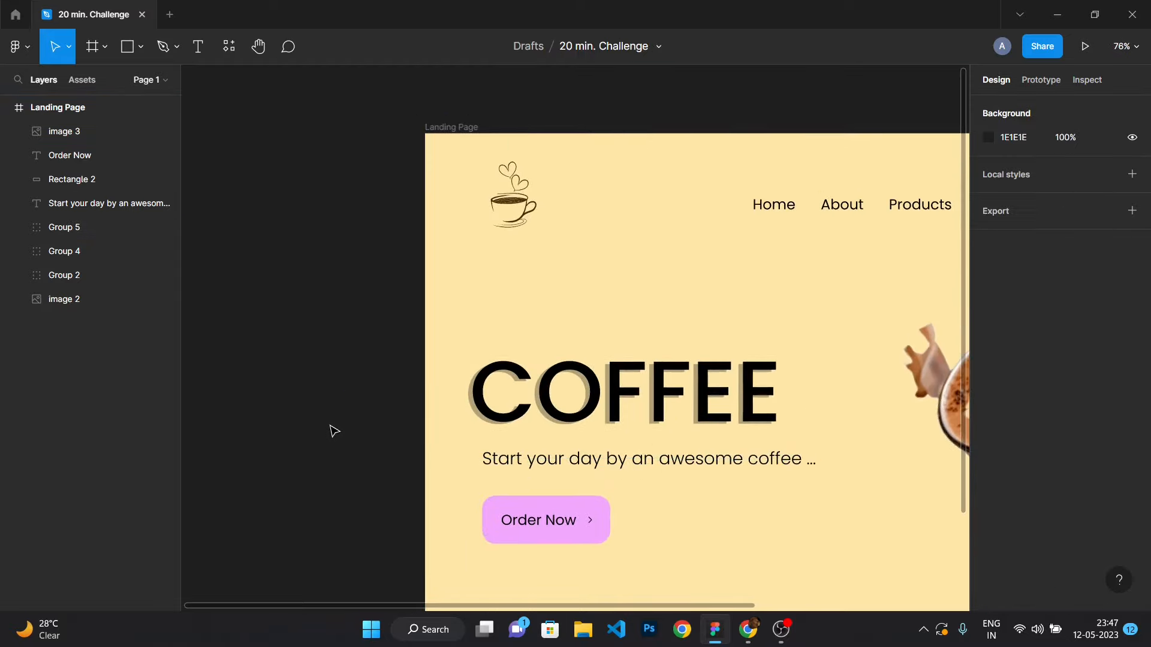
click(526, 465)
drag(526, 465, 521, 463)
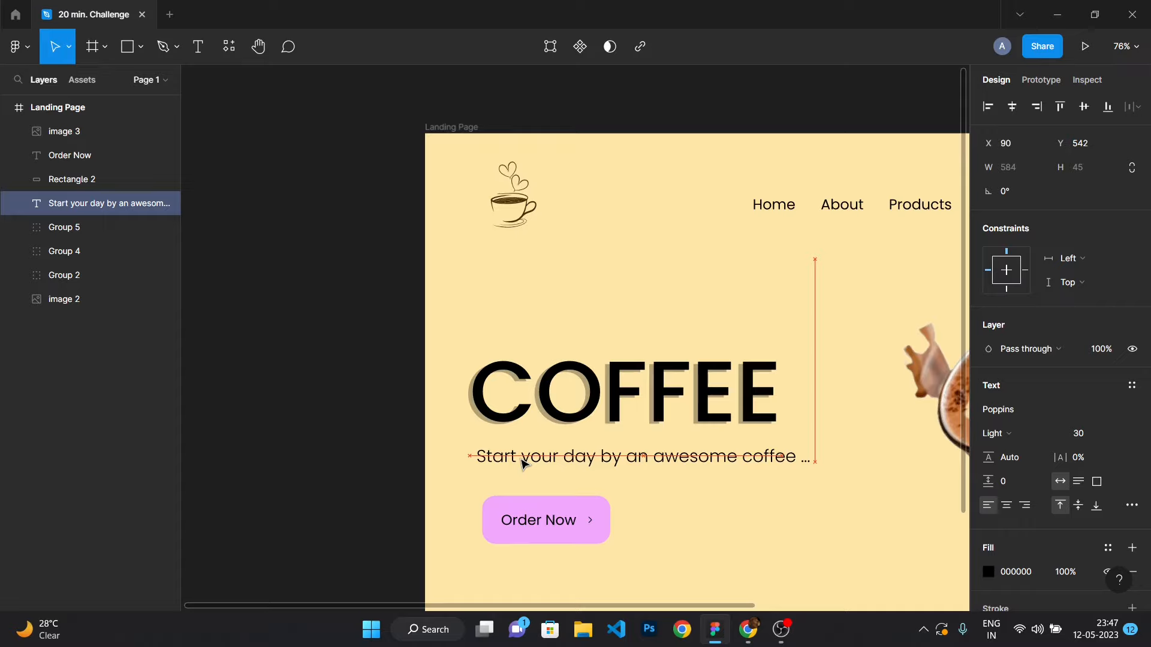
Group the Order Now button's rectangle, label and arrow, and align the group with the tagline's left edge.
mouse_move(533, 520)
mouse_down()
mouse_move(510, 511)
mouse_move(540, 523)
mouse_up()
drag(443, 470, 602, 543)
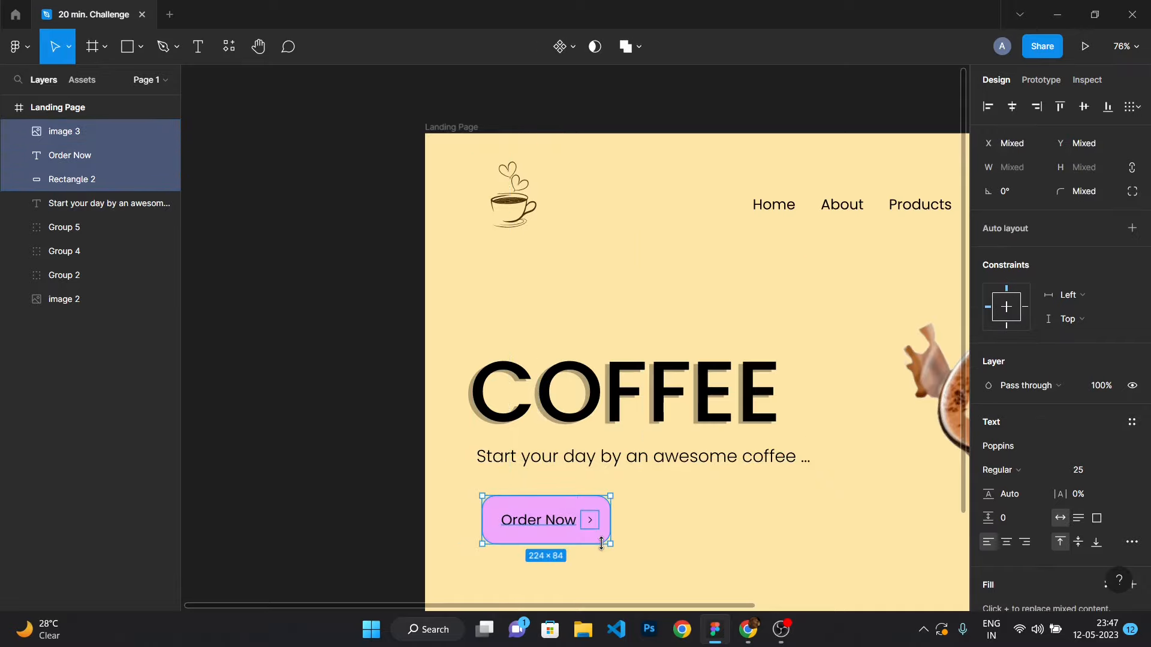
key(ctrl+g)
drag(535, 521, 525, 516)
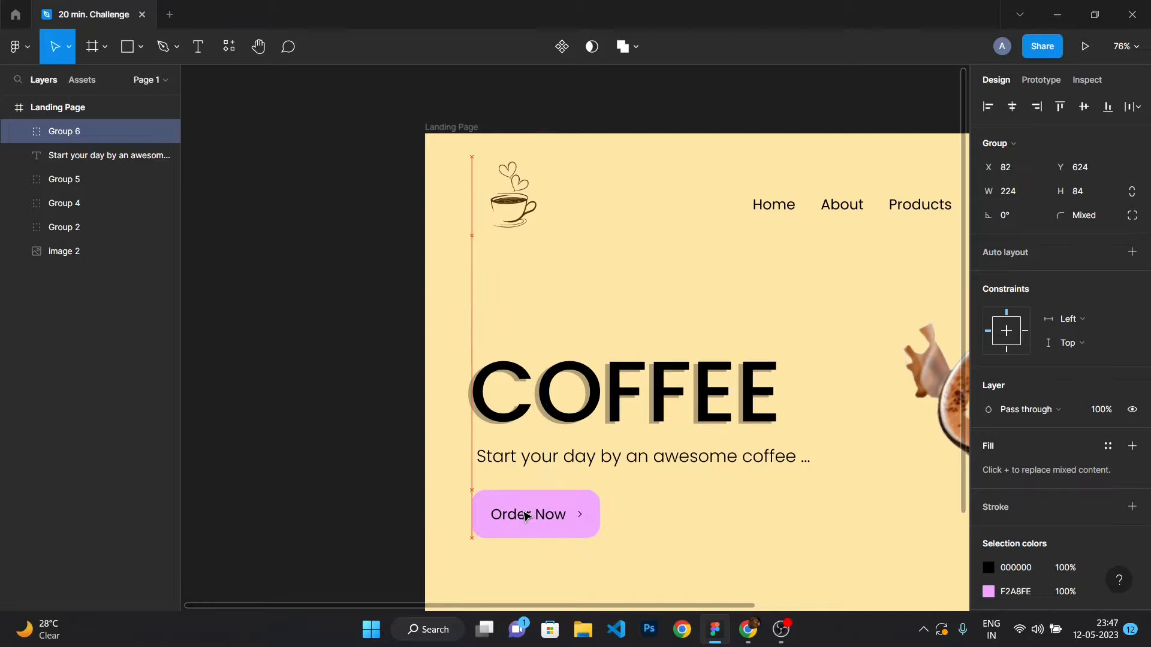
click(393, 413)
Zoom out to review the whole landing page and check the remaining time on the countdown timer.
scroll(678, 484, down, 5)
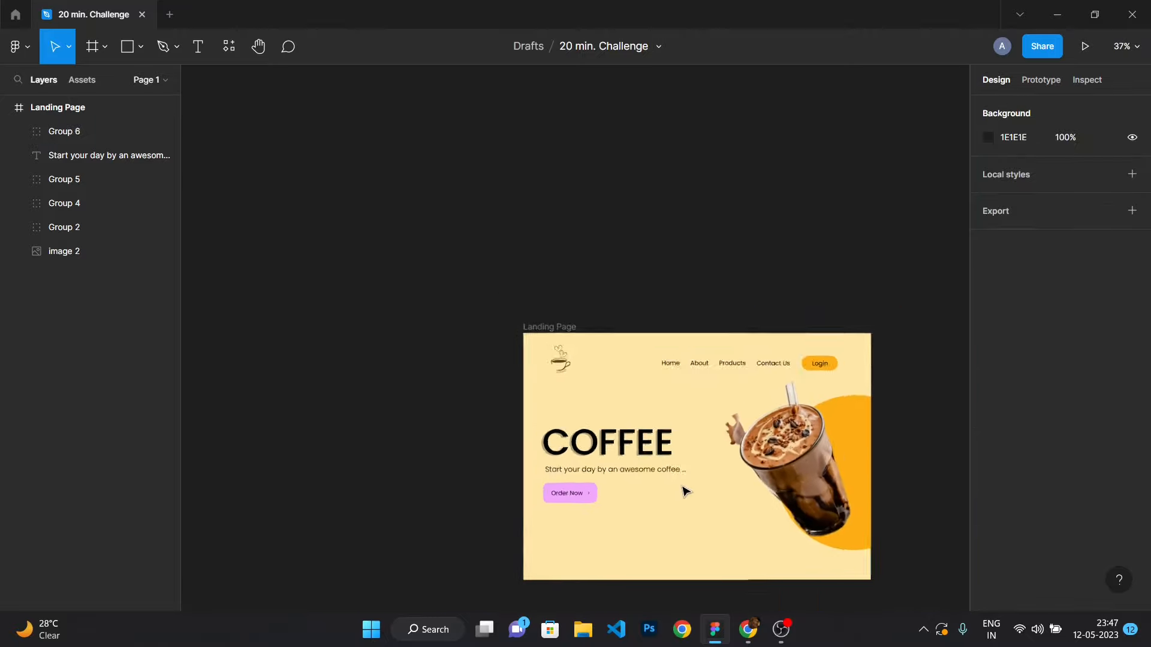
scroll(686, 492, down, 2)
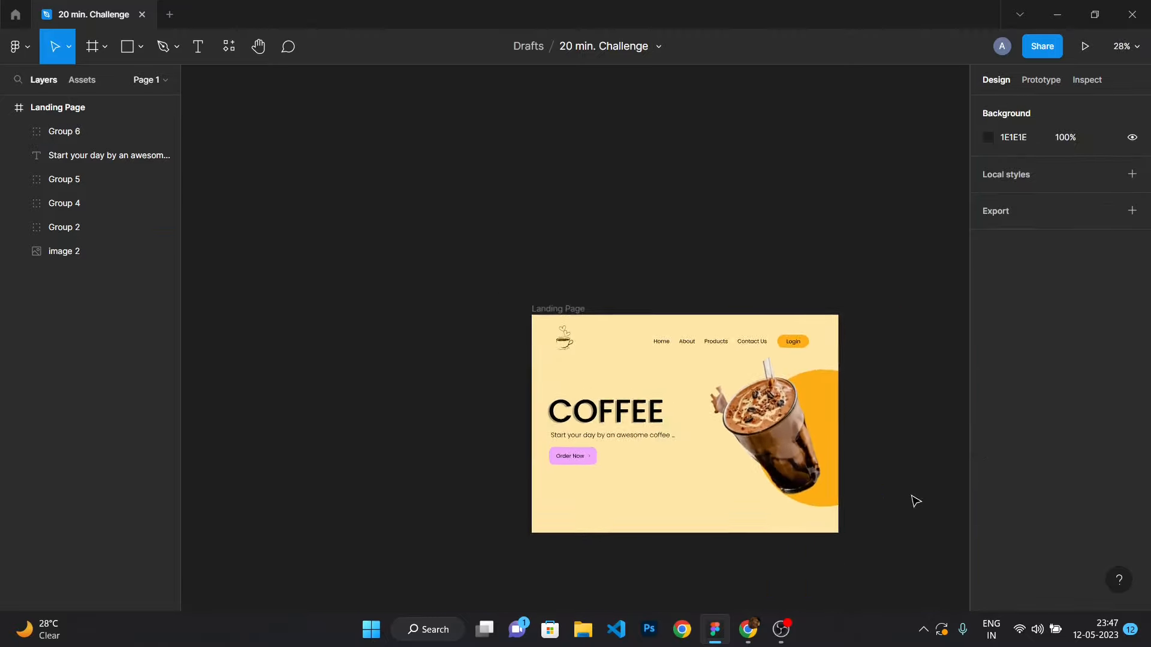
scroll(899, 501, up, 2)
mouse_move(743, 643)
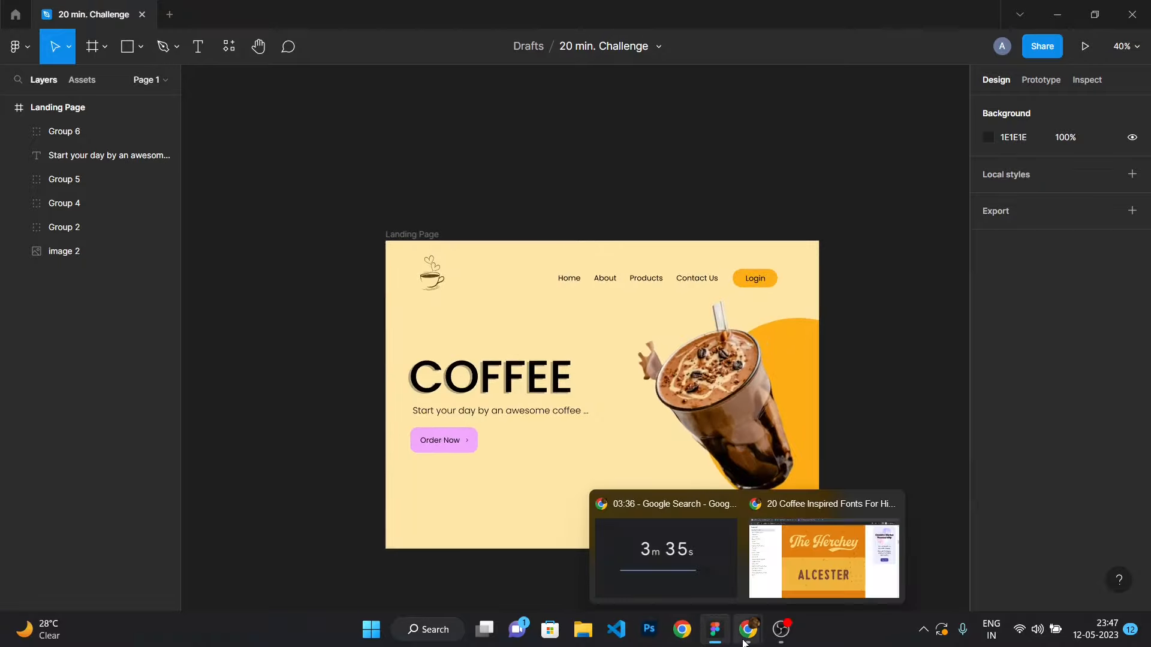
click(638, 562)
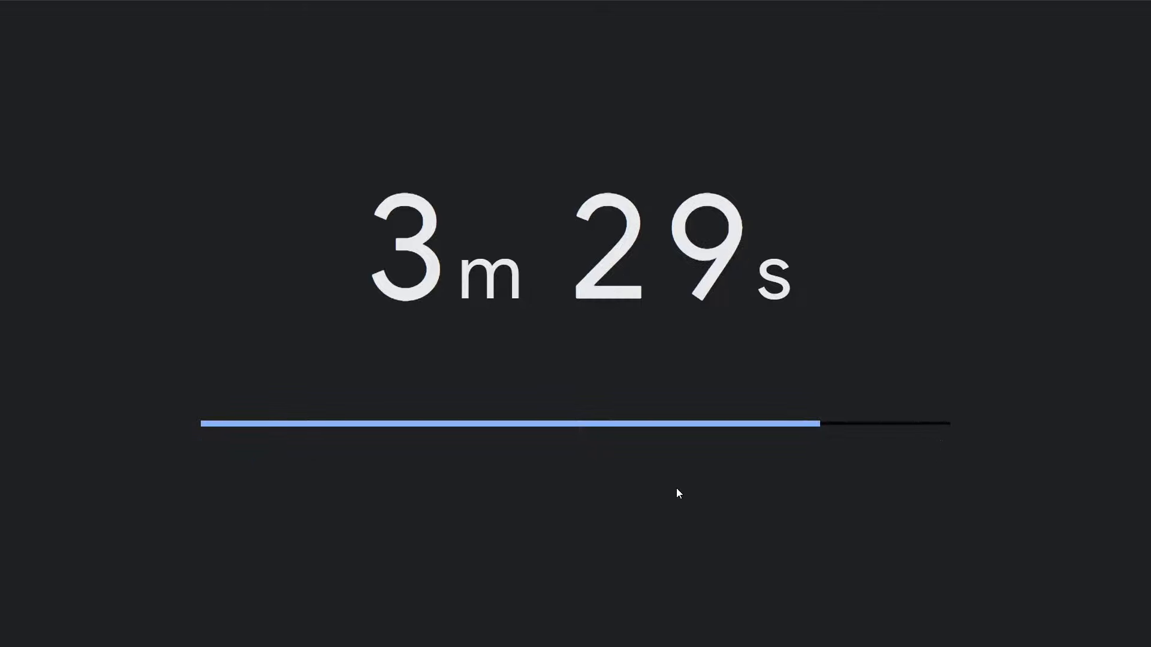
click(216, 458)
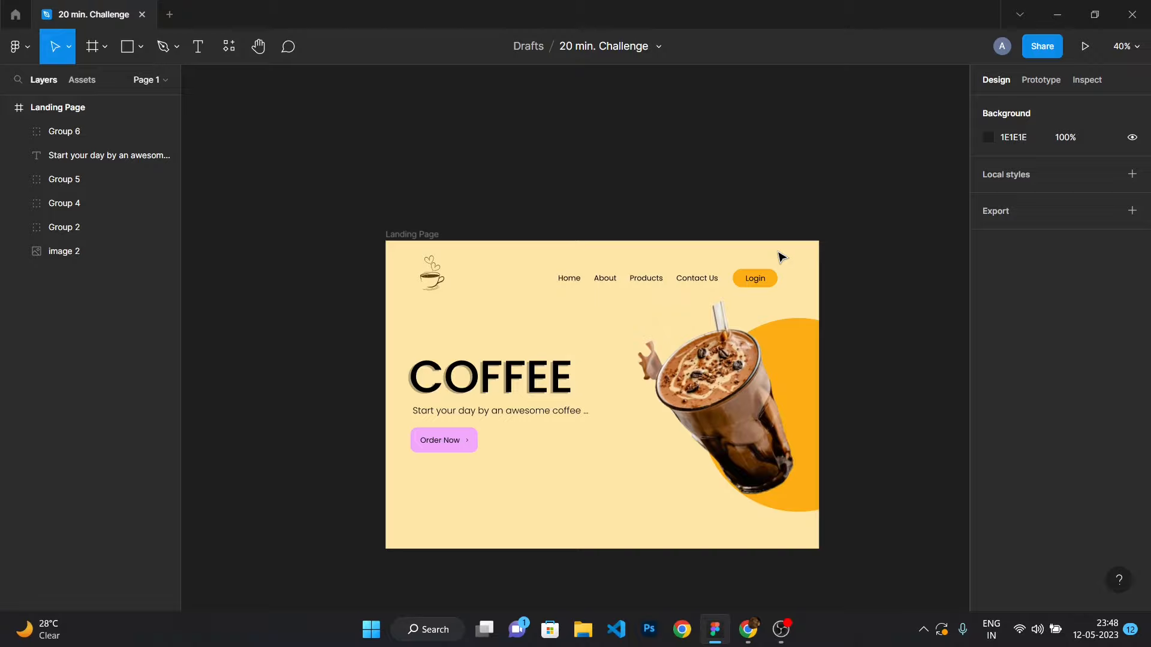
scroll(783, 266, down, 3)
scroll(483, 398, up, 3)
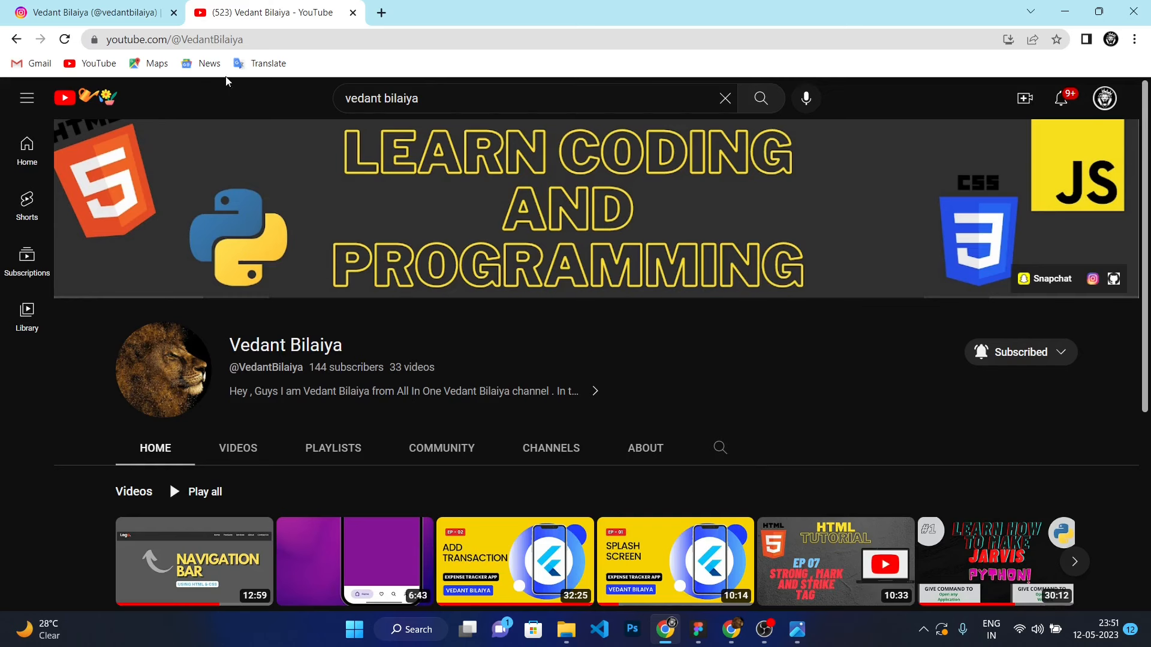
click(66, 13)
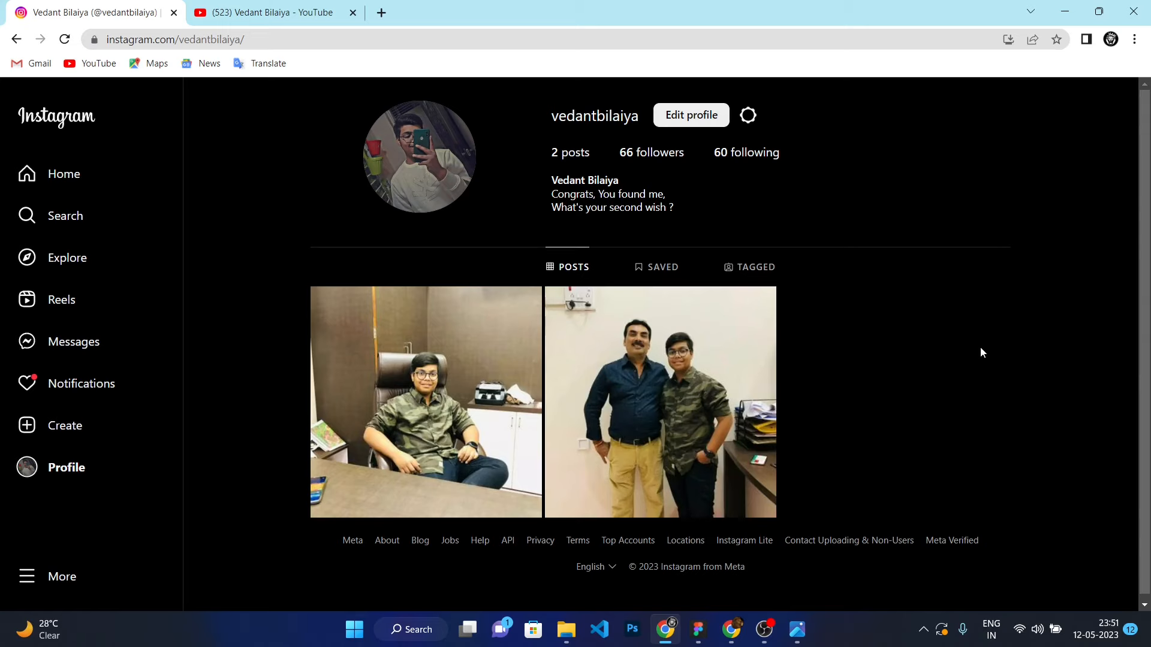
click(266, 10)
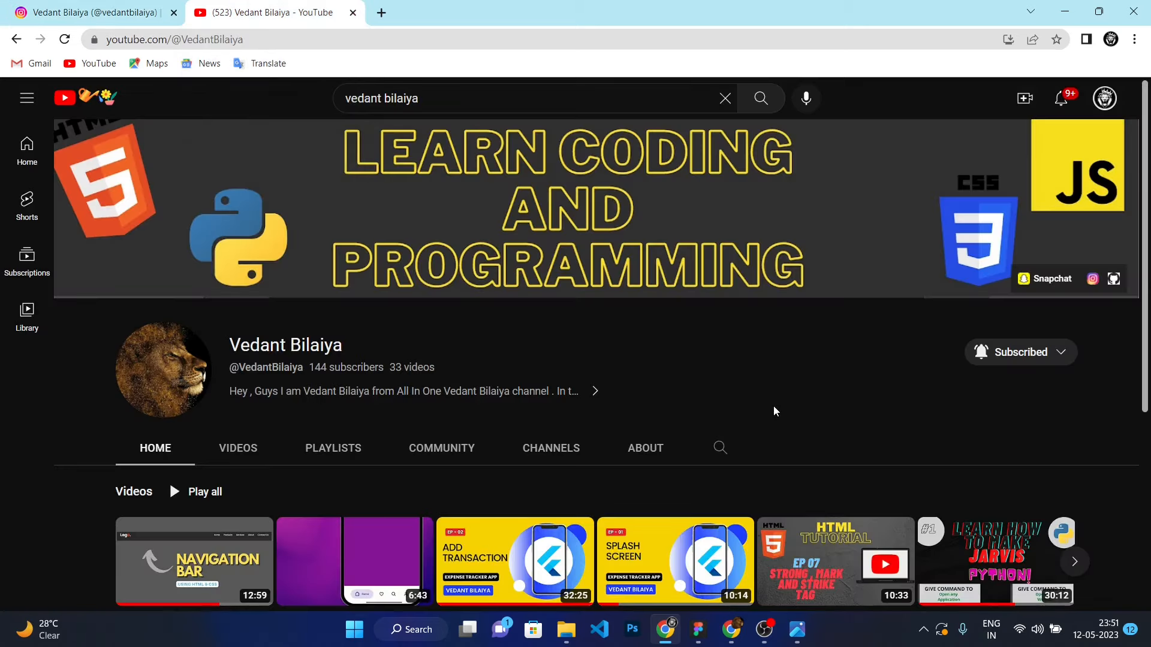
scroll(775, 411, down, 1)
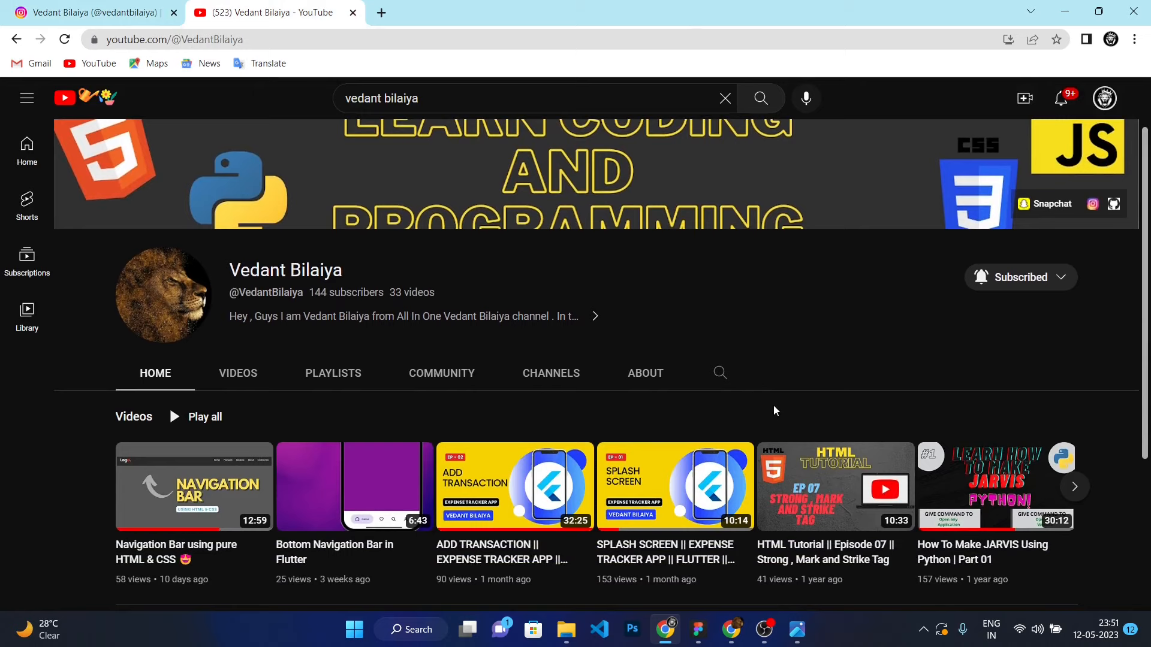